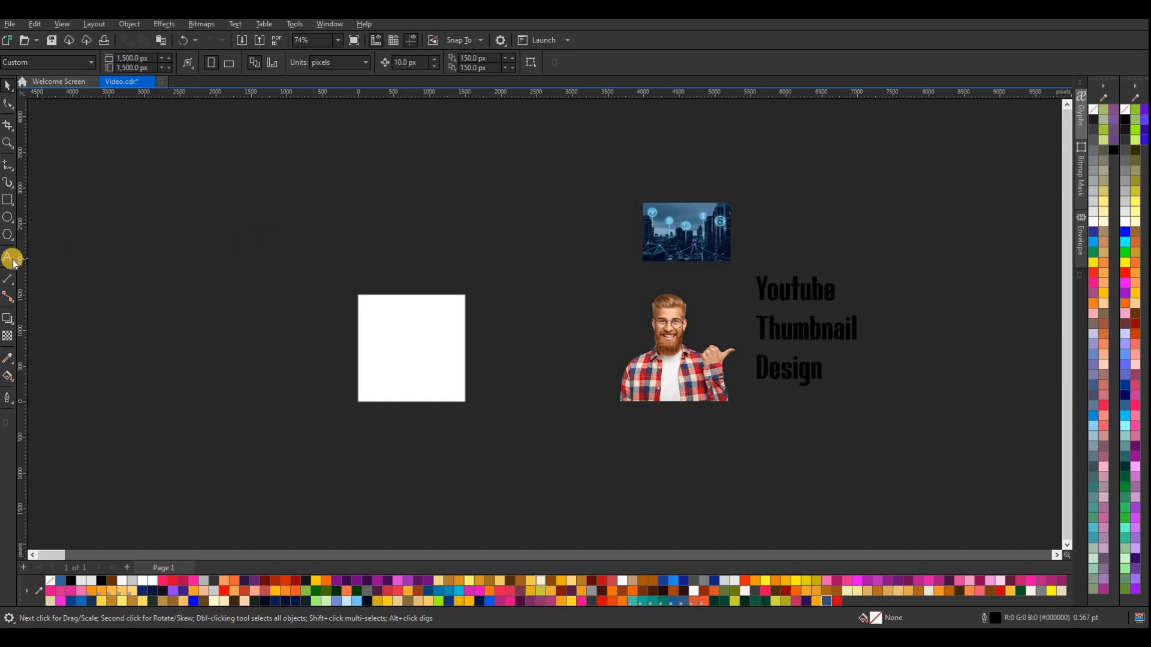
# Add a white text note reading "youtube Thumbnail Size 1280 720" and place it above the page
pyautogui.click(9, 259)
pyautogui.click(191, 244)
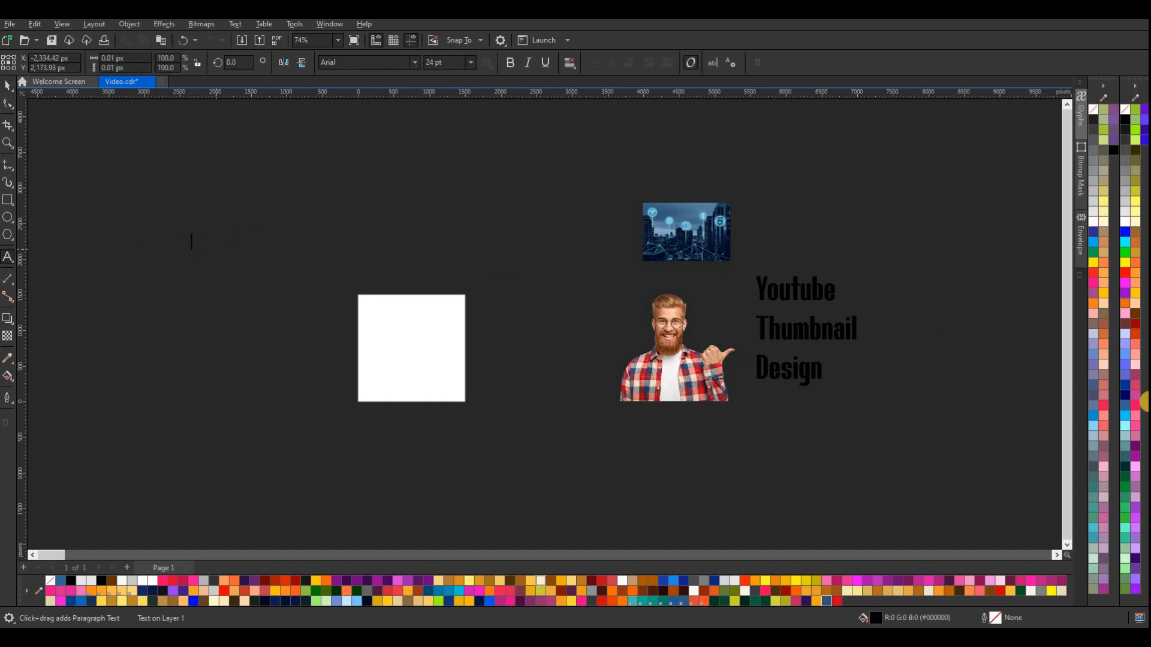
pyautogui.click(1125, 222)
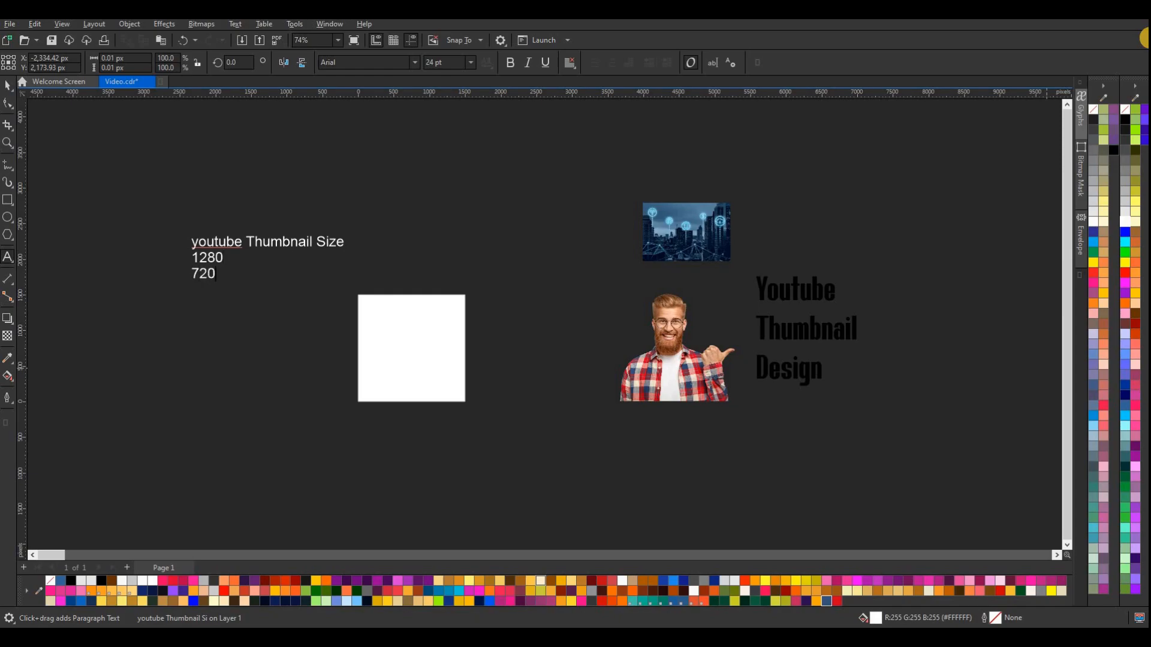
pyautogui.click(9, 88)
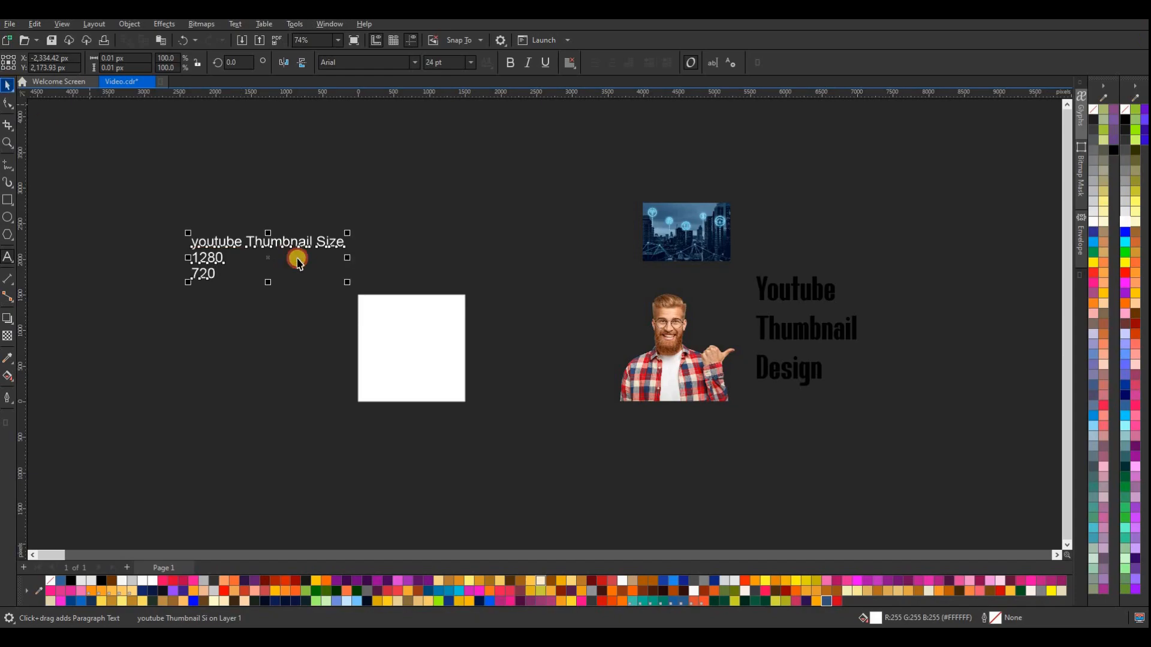
pyautogui.moveTo(267, 243); pyautogui.dragTo(412, 198)
pyautogui.moveTo(282, 242); pyautogui.dragTo(405, 171)
pyautogui.click(233, 159)
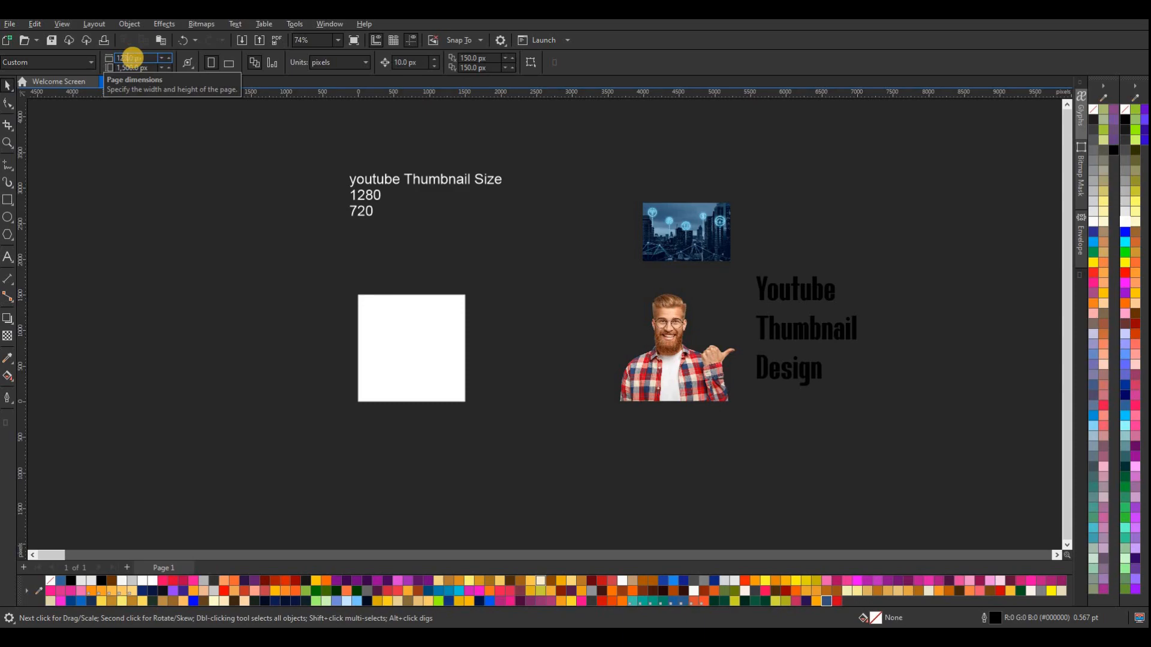
# Set the page size to 1280 px wide and 720 px high, with pixels as the drawing unit
pyautogui.press('Return')
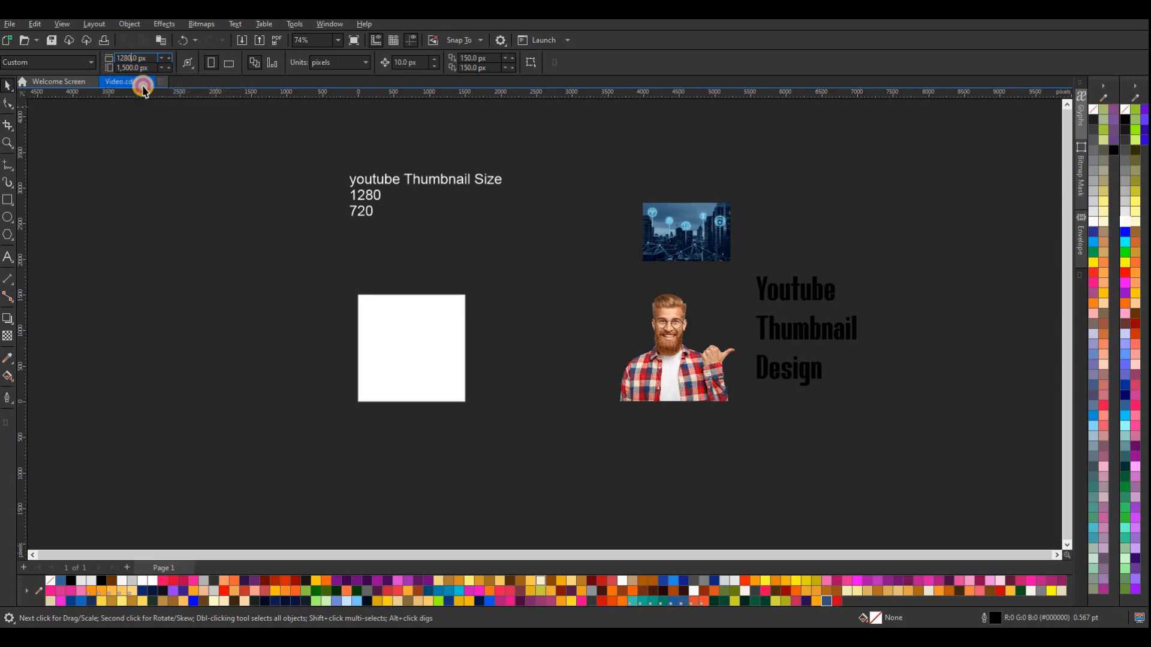
pyautogui.click(138, 67)
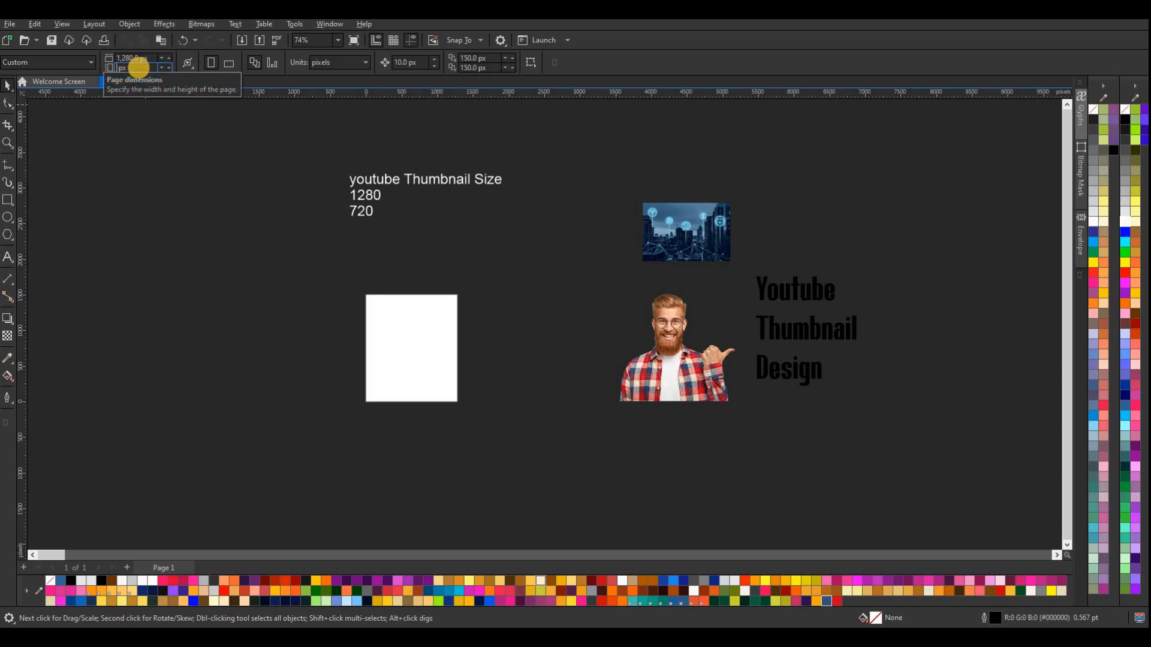
pyautogui.press('Return')
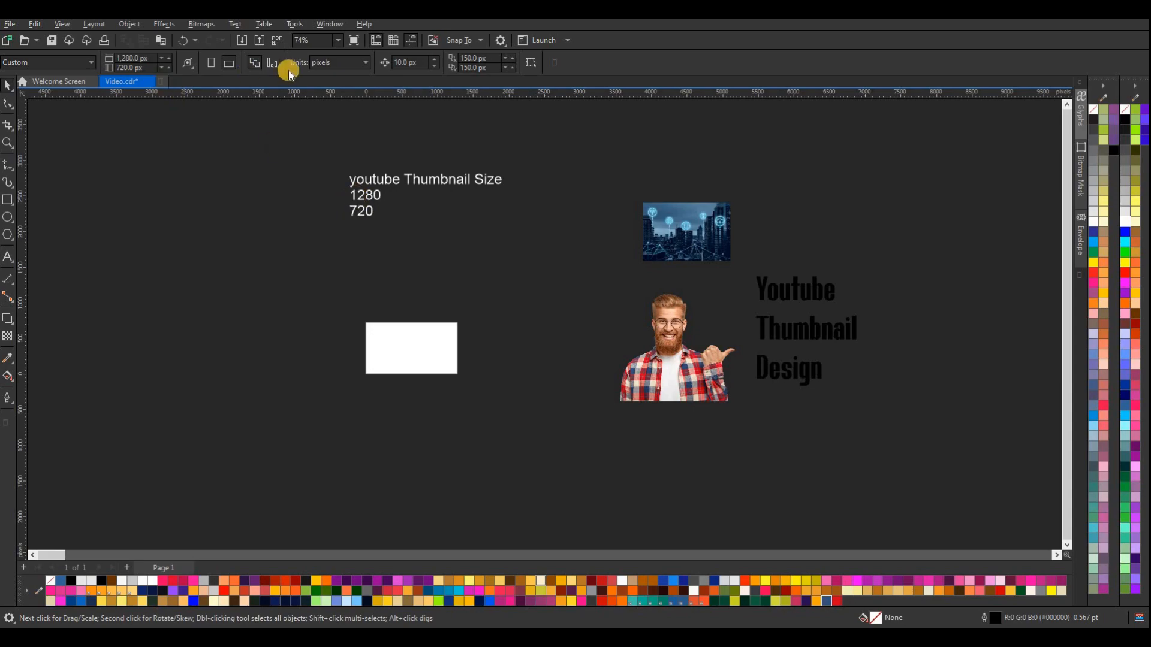
pyautogui.click(339, 62)
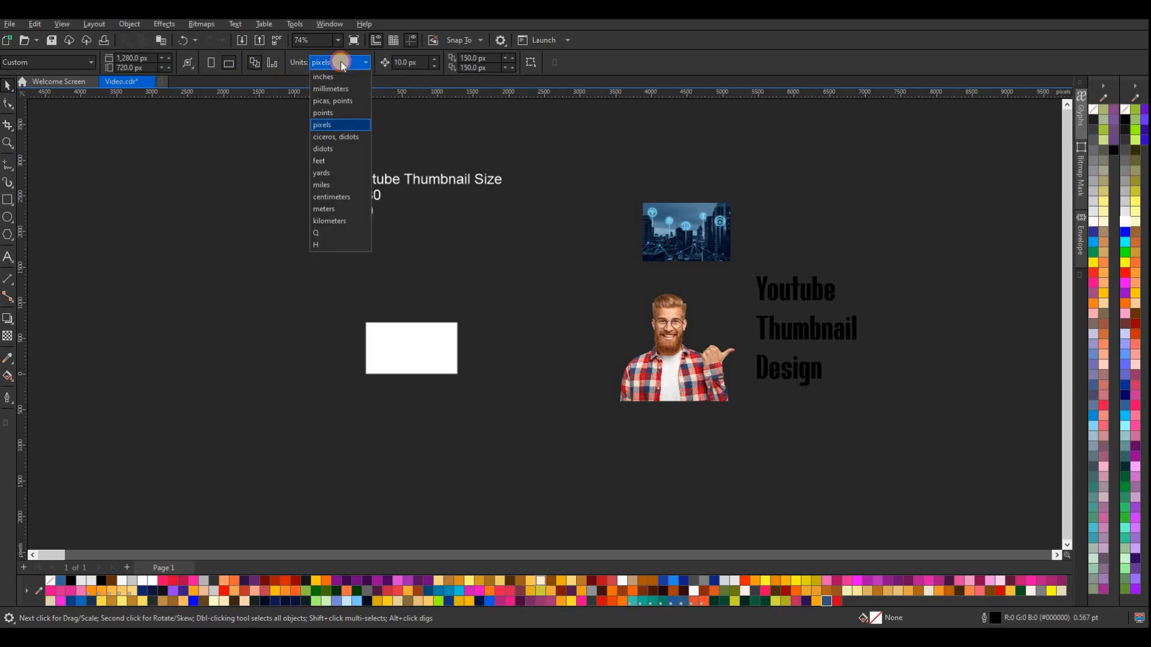
pyautogui.click(335, 125)
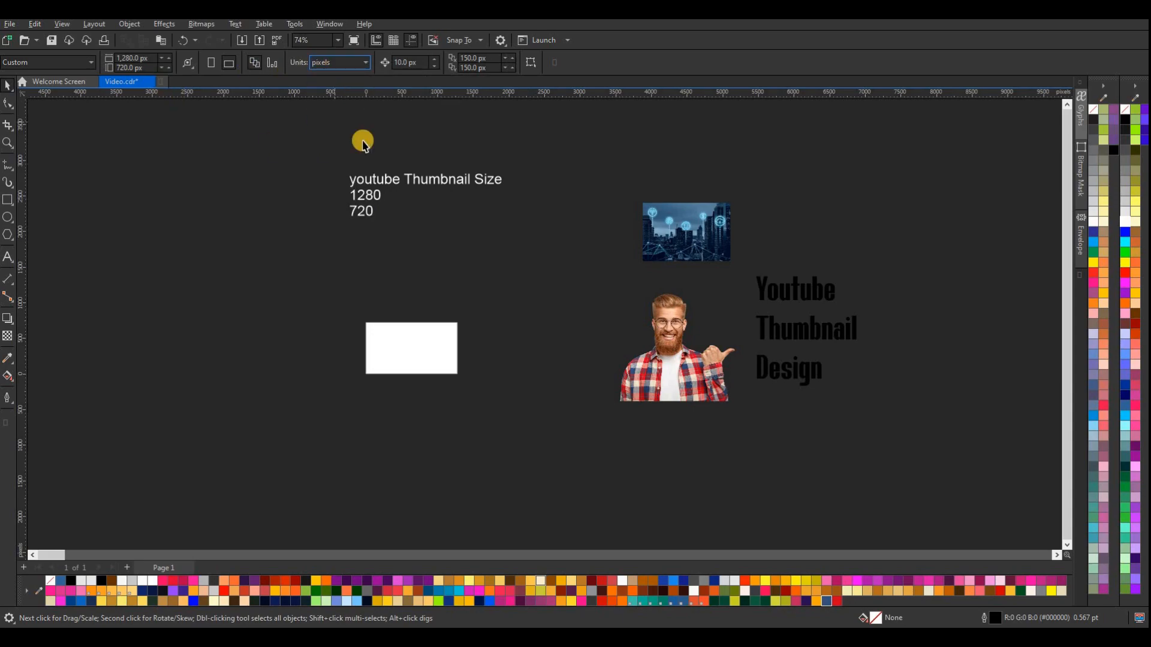
# Delete the thumbnail size text note above the page
pyautogui.click(377, 183)
pyautogui.rightClick(428, 180)
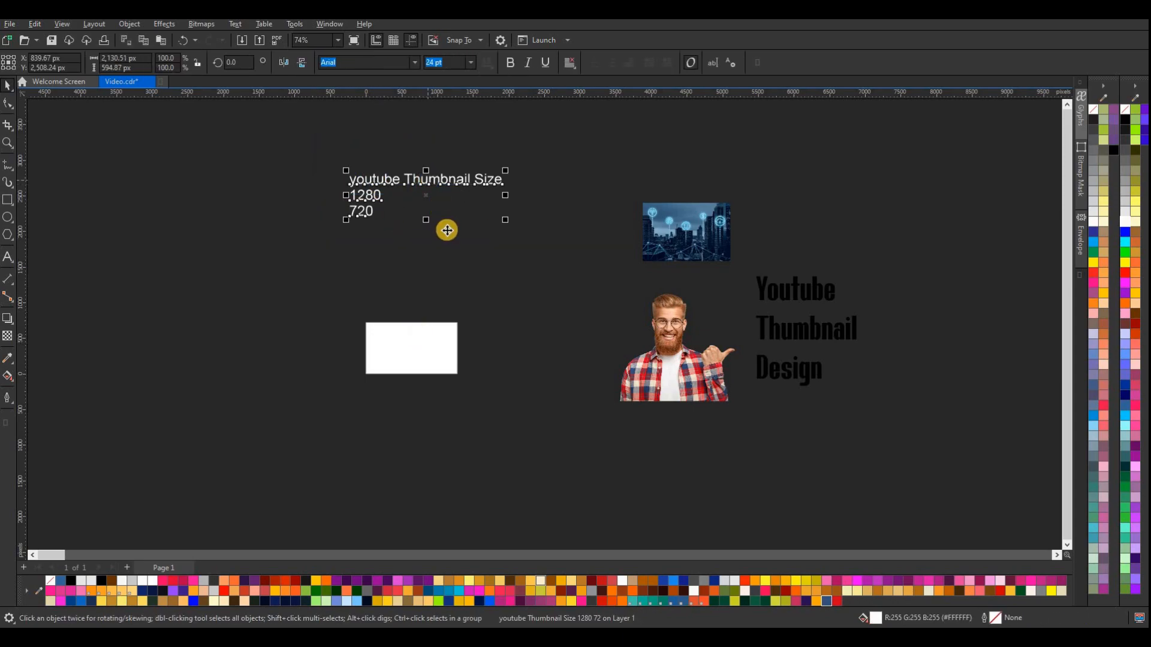
pyautogui.click(456, 260)
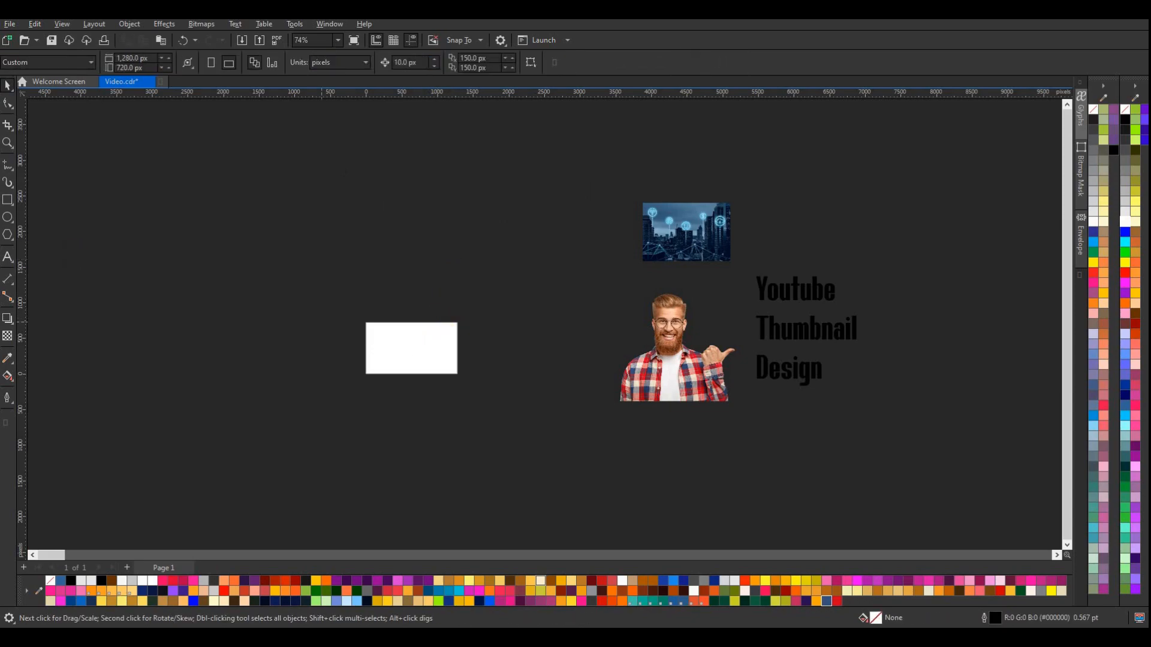
# Scale the two pictures and the title text down together to about 1109 by 921 px and move them closer beside the page
pyautogui.click(7, 142)
pyautogui.moveTo(337, 299); pyautogui.dragTo(504, 412)
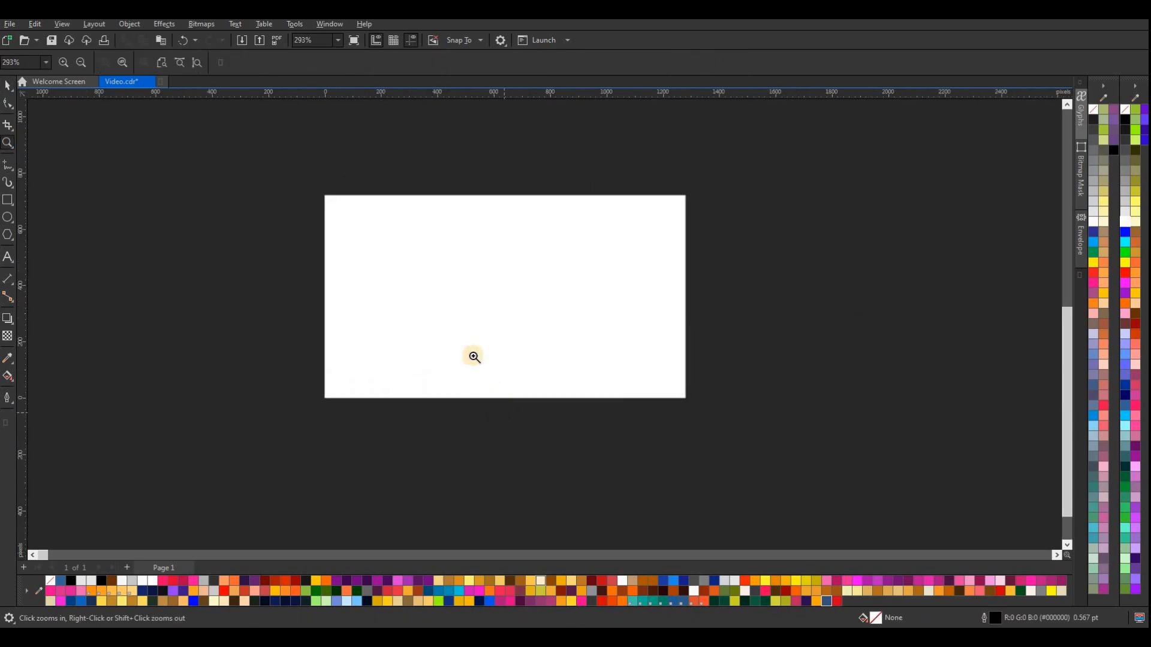
pyautogui.click(8, 86)
pyautogui.scroll(-4, 362, 282)
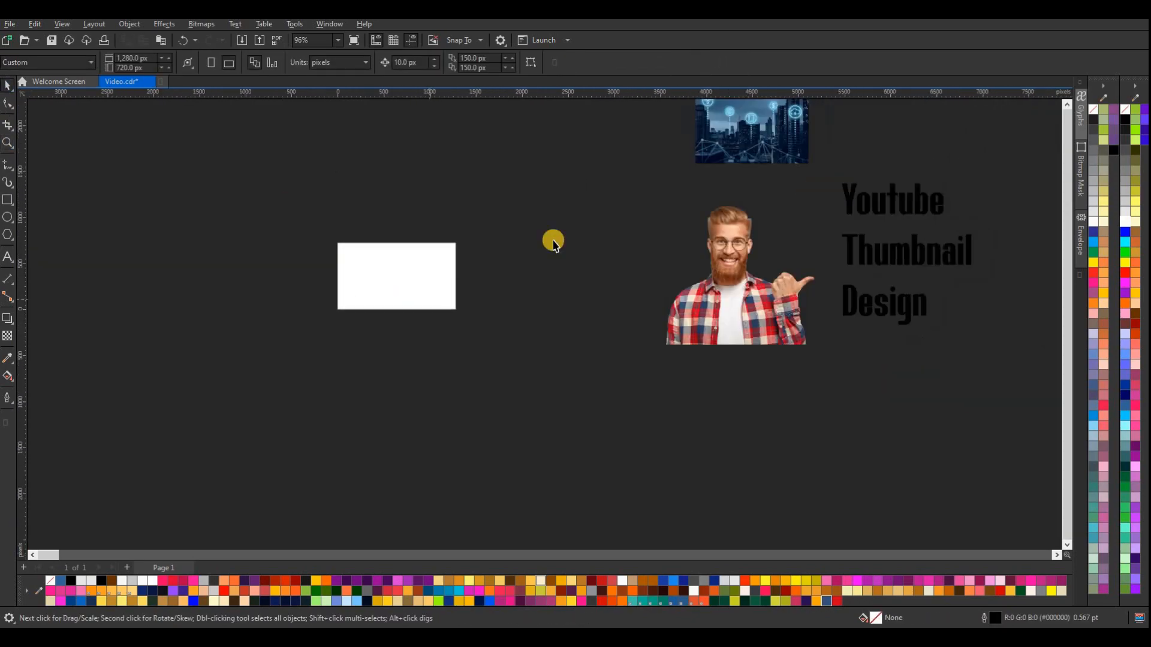
pyautogui.moveTo(572, 151); pyautogui.dragTo(881, 352)
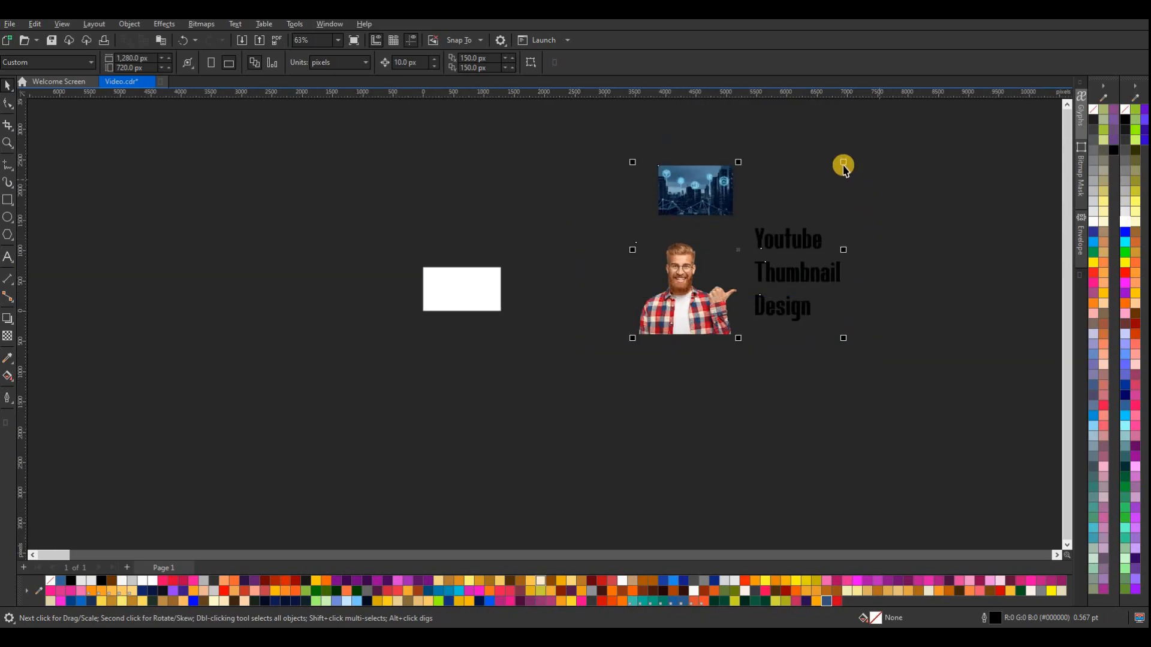
pyautogui.moveTo(753, 249); pyautogui.dragTo(729, 278)
pyautogui.moveTo(661, 313); pyautogui.dragTo(532, 293)
# Draw a 1280 by 720 px rectangle that covers the whole page
pyautogui.scroll(5, 467, 290)
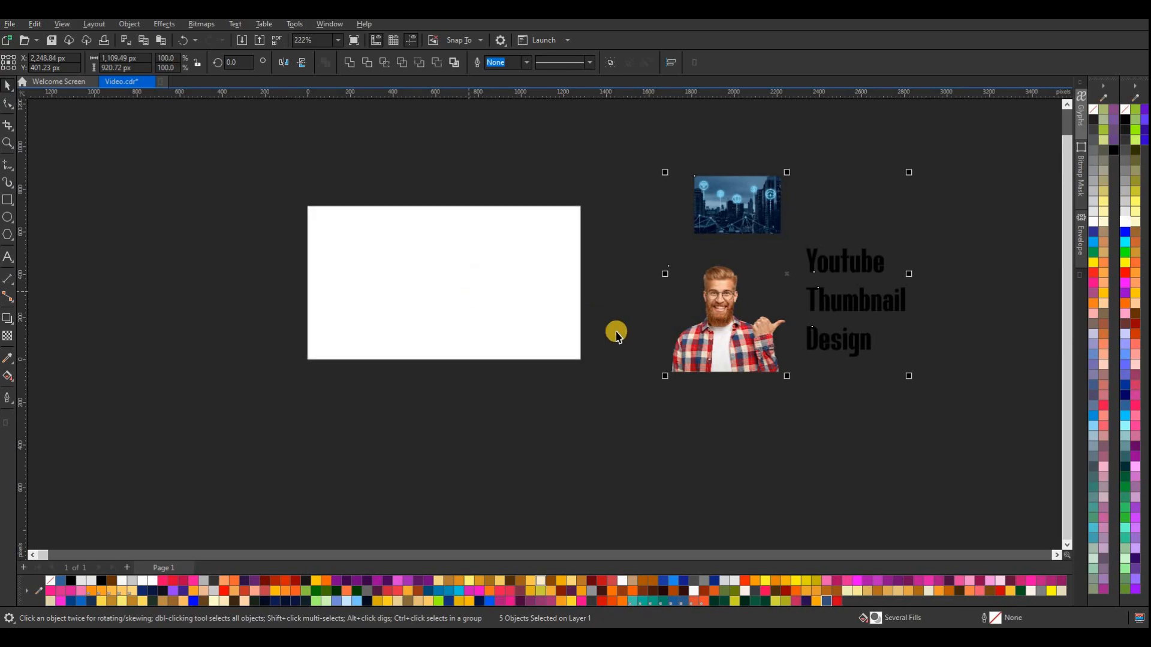
pyautogui.scroll(1, 486, 209)
pyautogui.click(8, 199)
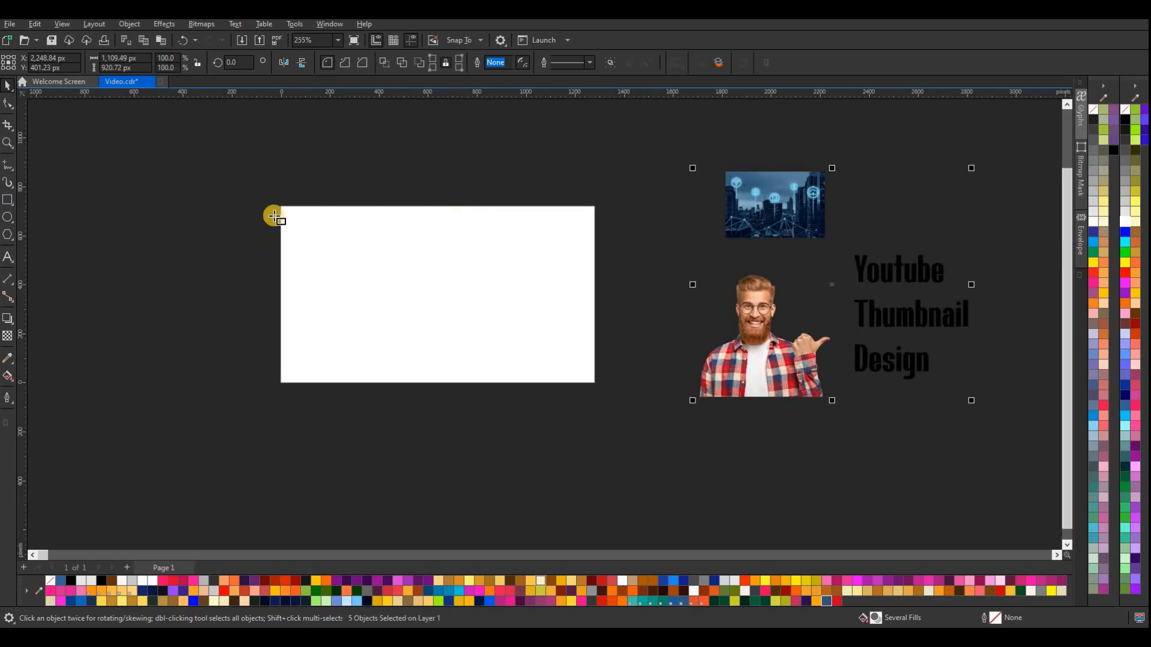
pyautogui.moveTo(279, 207); pyautogui.dragTo(593, 385)
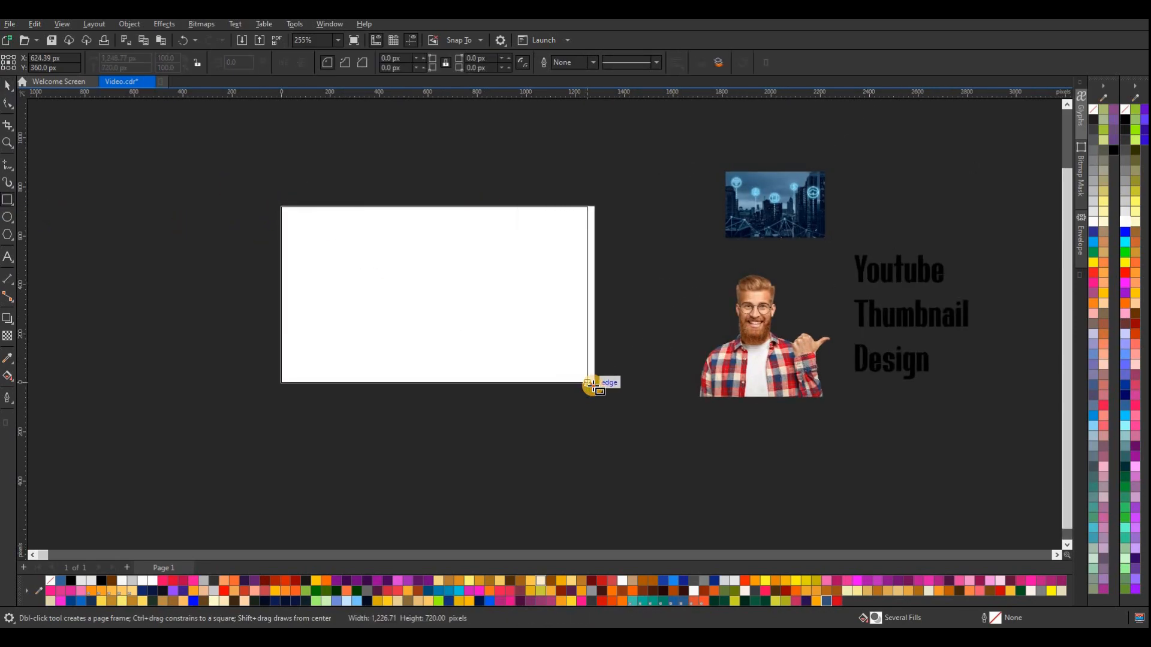
pyautogui.click(7, 85)
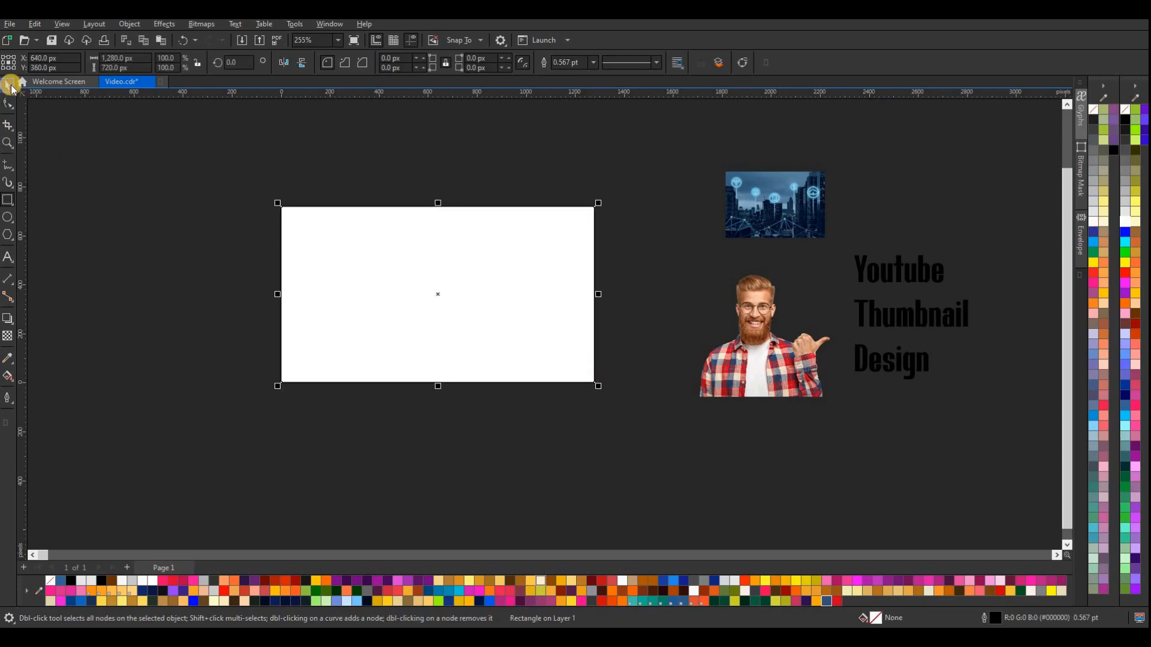
pyautogui.click(311, 259)
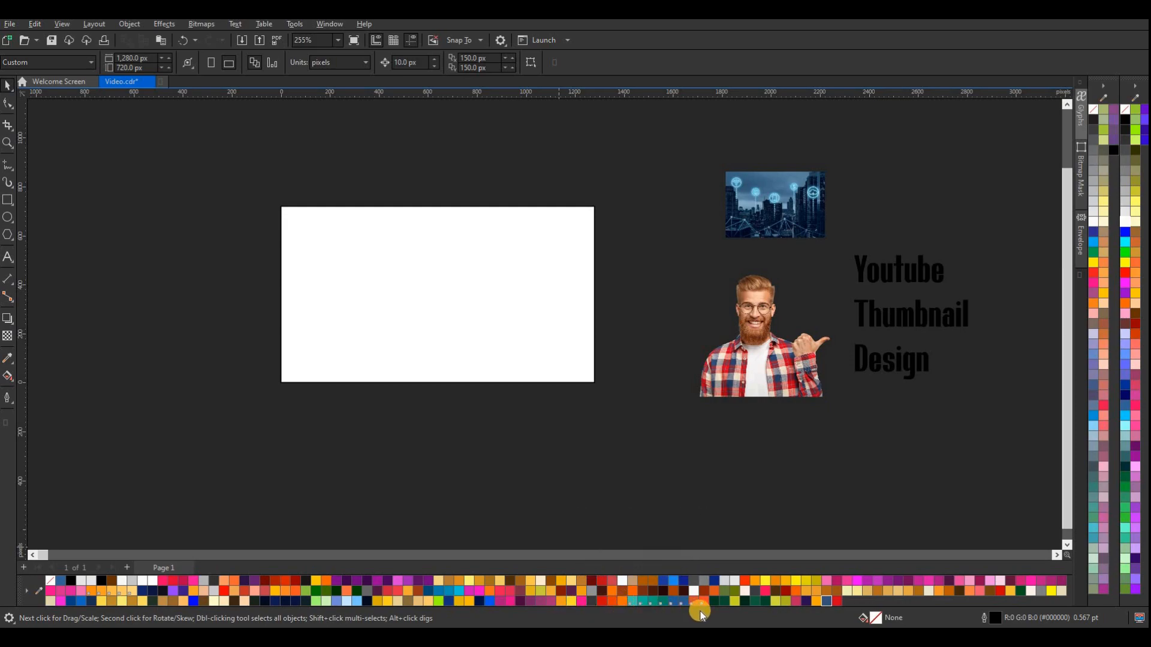
pyautogui.moveTo(797, 601); pyautogui.dragTo(437, 334)
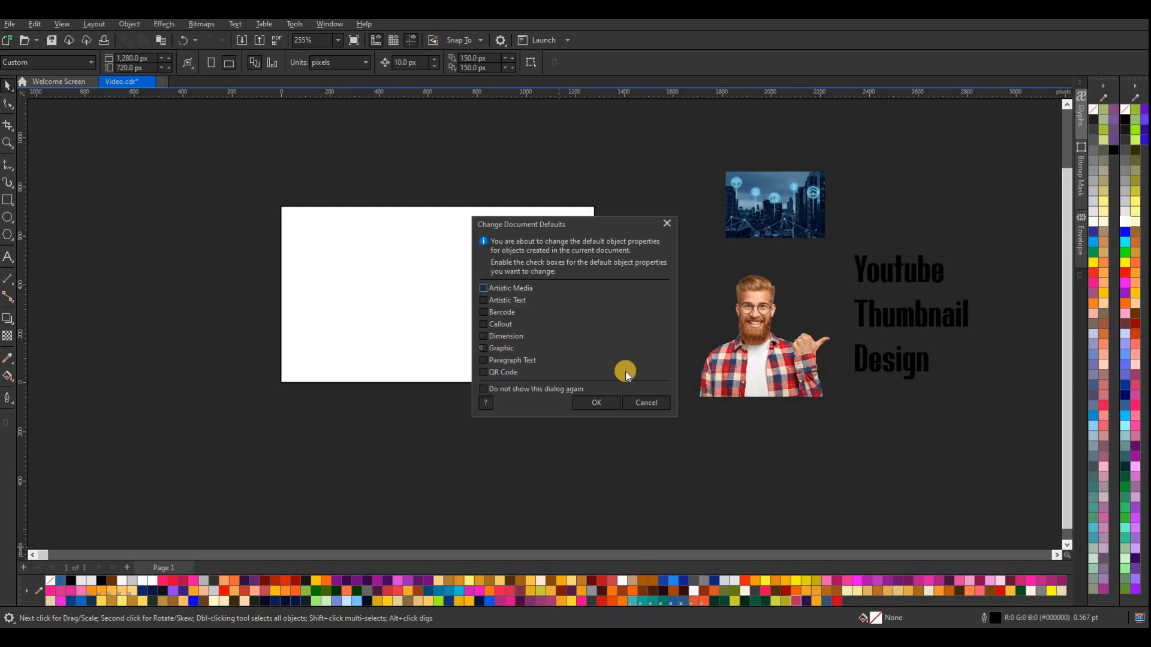
pyautogui.click(638, 393)
# Fill the page-sized rectangle with crimson pink (#C22761) and remove its outline
pyautogui.moveTo(619, 182); pyautogui.dragTo(231, 400)
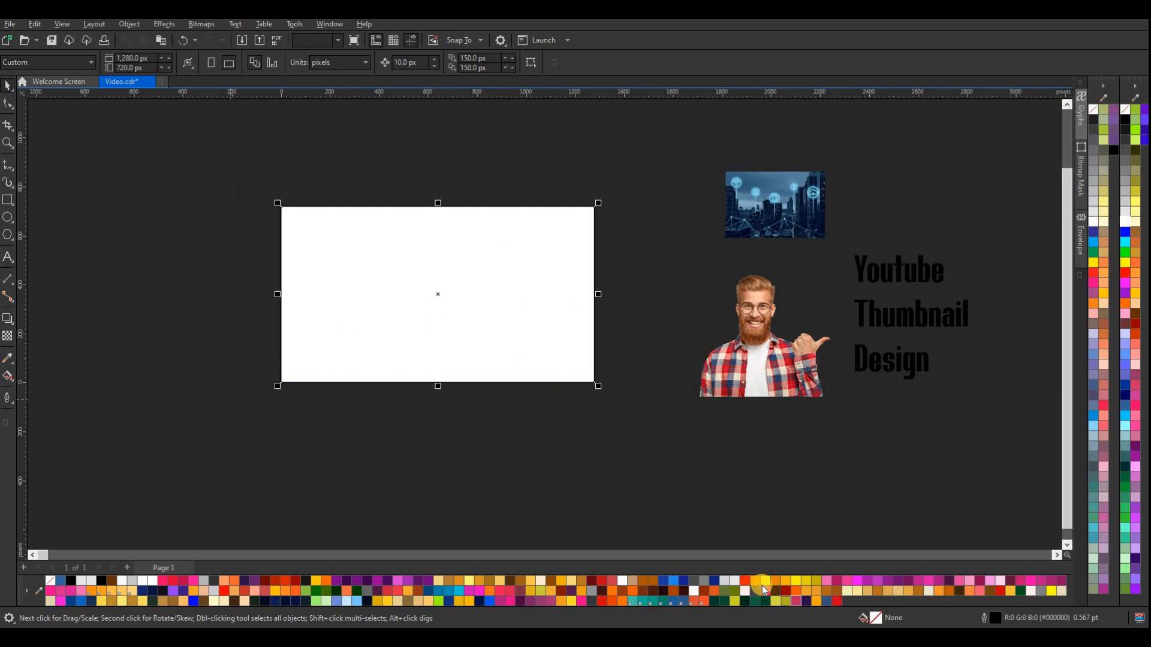
pyautogui.click(796, 602)
pyautogui.rightClick(49, 582)
# Give the rectangle a diagonal fountain fill from crimson pink at the upper-left corner to dark purple at the lower-right corner
pyautogui.click(8, 376)
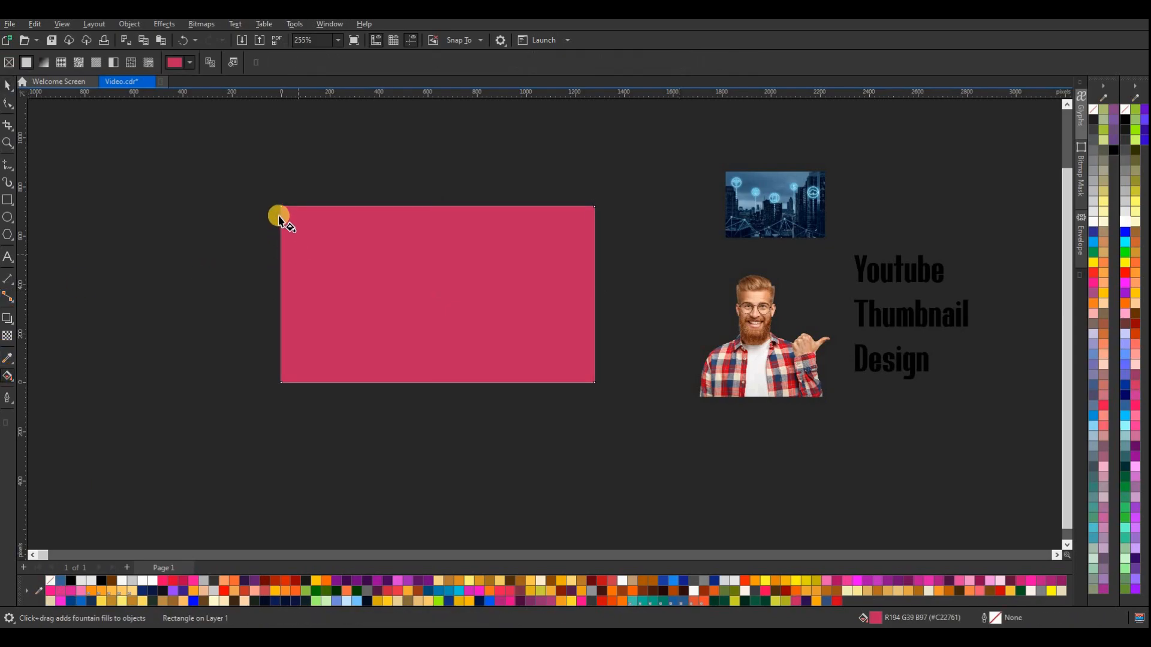
pyautogui.moveTo(281, 209); pyautogui.dragTo(591, 378)
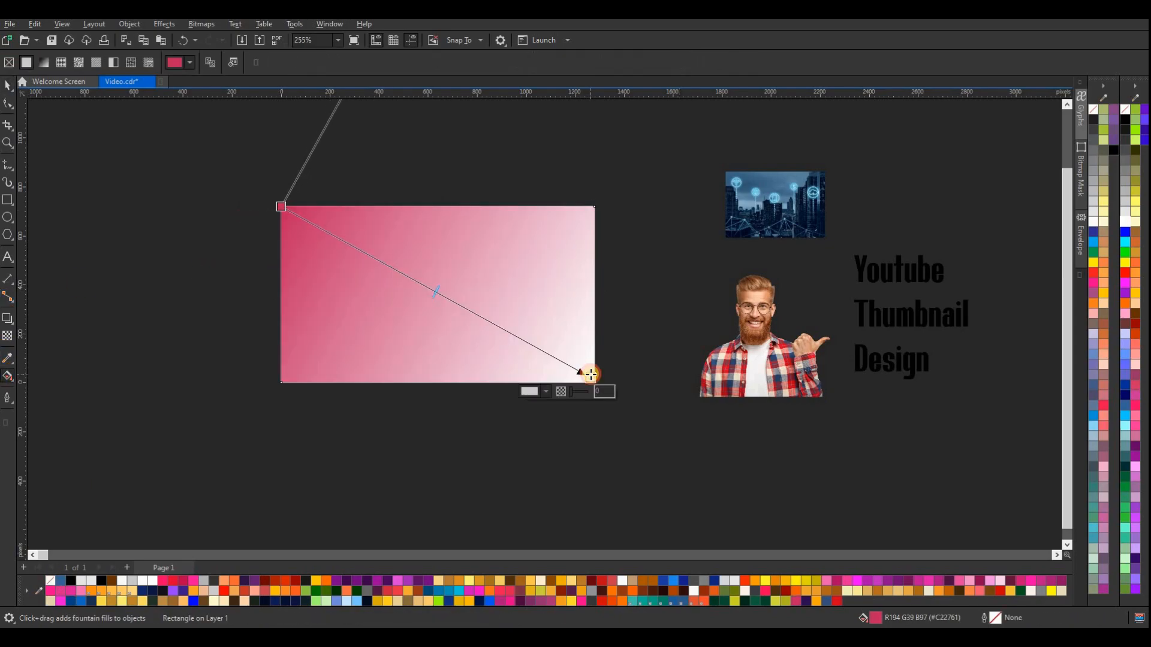
pyautogui.click(808, 600)
pyautogui.click(273, 199)
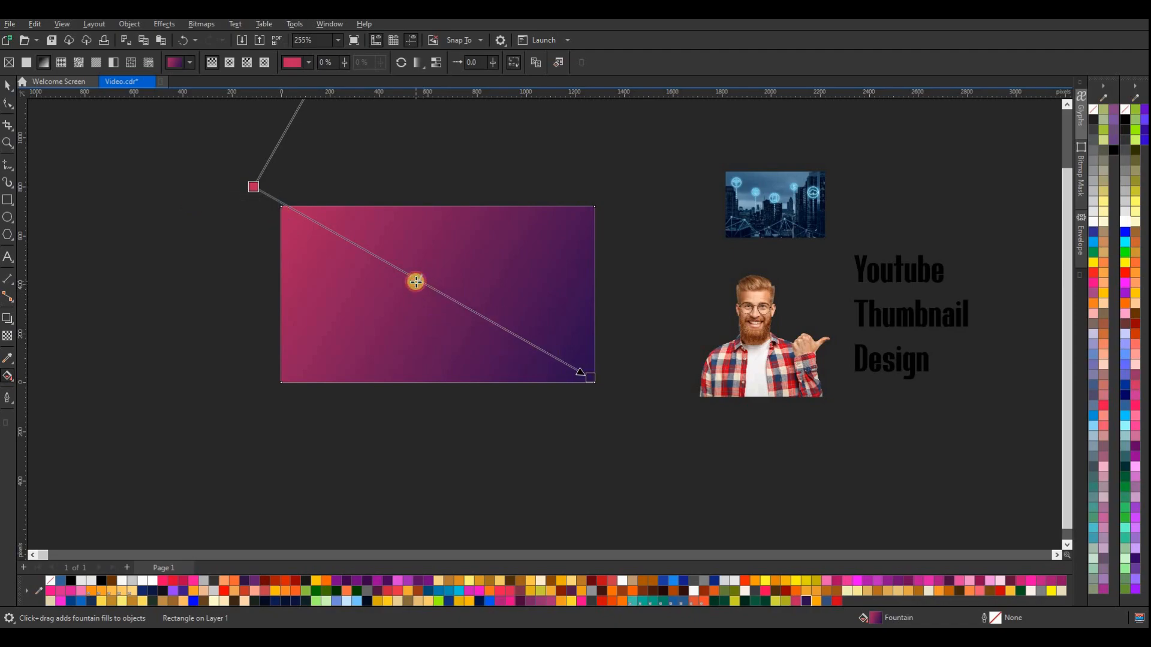
pyautogui.moveTo(254, 187); pyautogui.dragTo(281, 206)
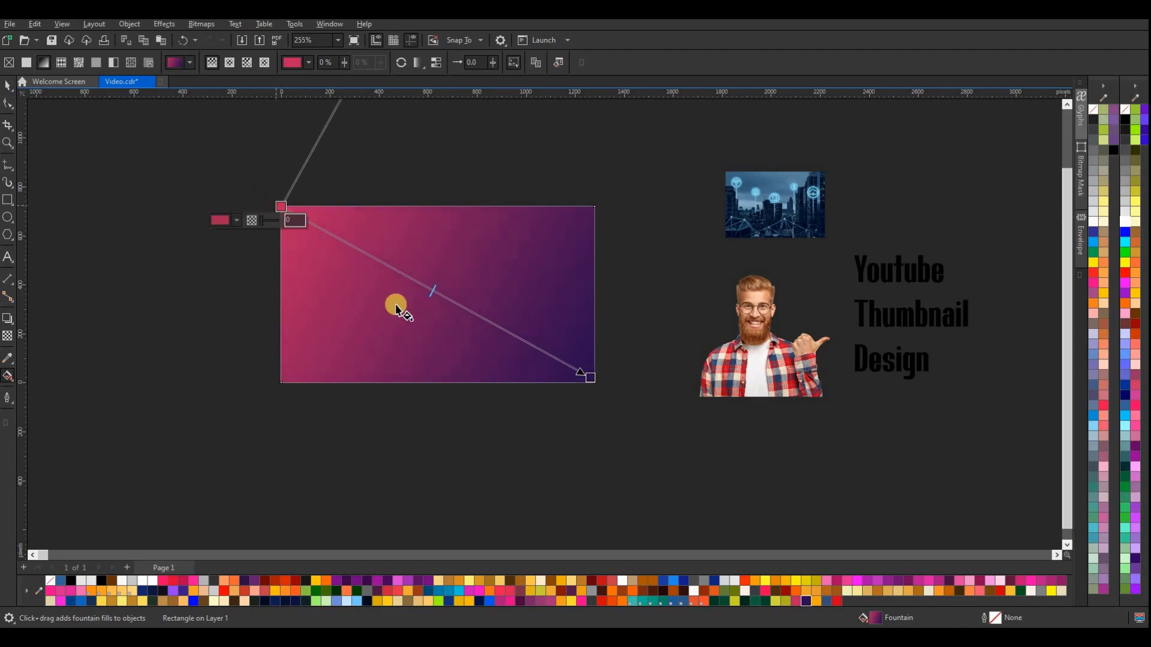
pyautogui.click(7, 85)
pyautogui.click(111, 216)
# Center the city picture on the page and enlarge it to about 1301 by 867 px so it covers the rectangle
pyautogui.click(754, 229)
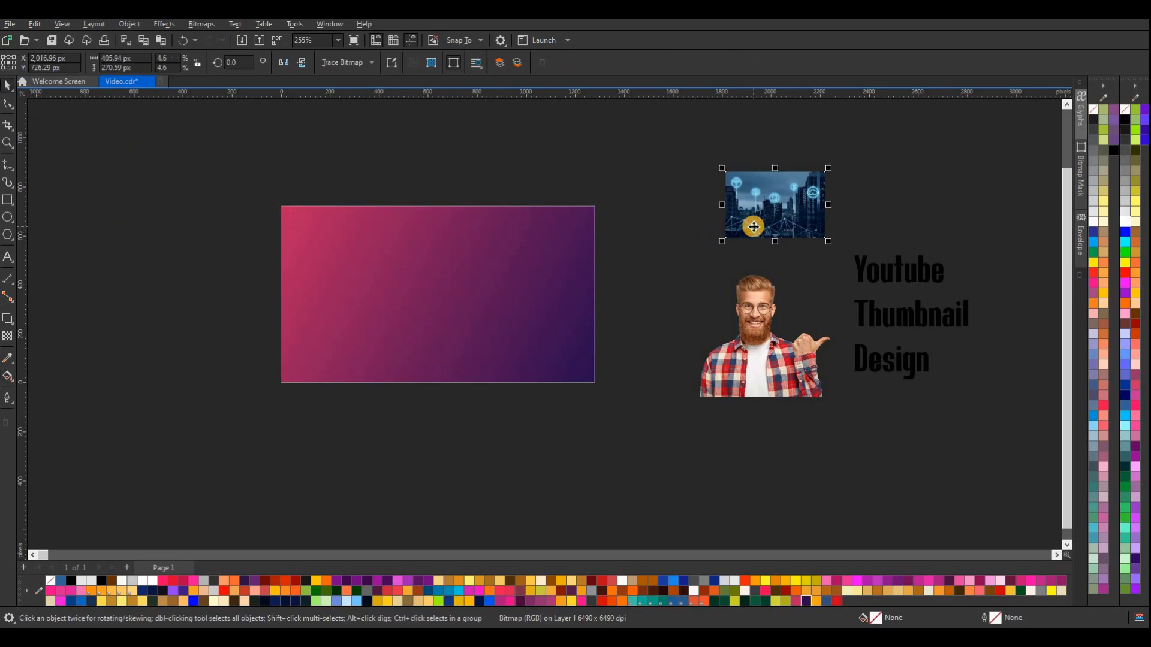
pyautogui.moveTo(1019, 133); pyautogui.dragTo(593, 470)
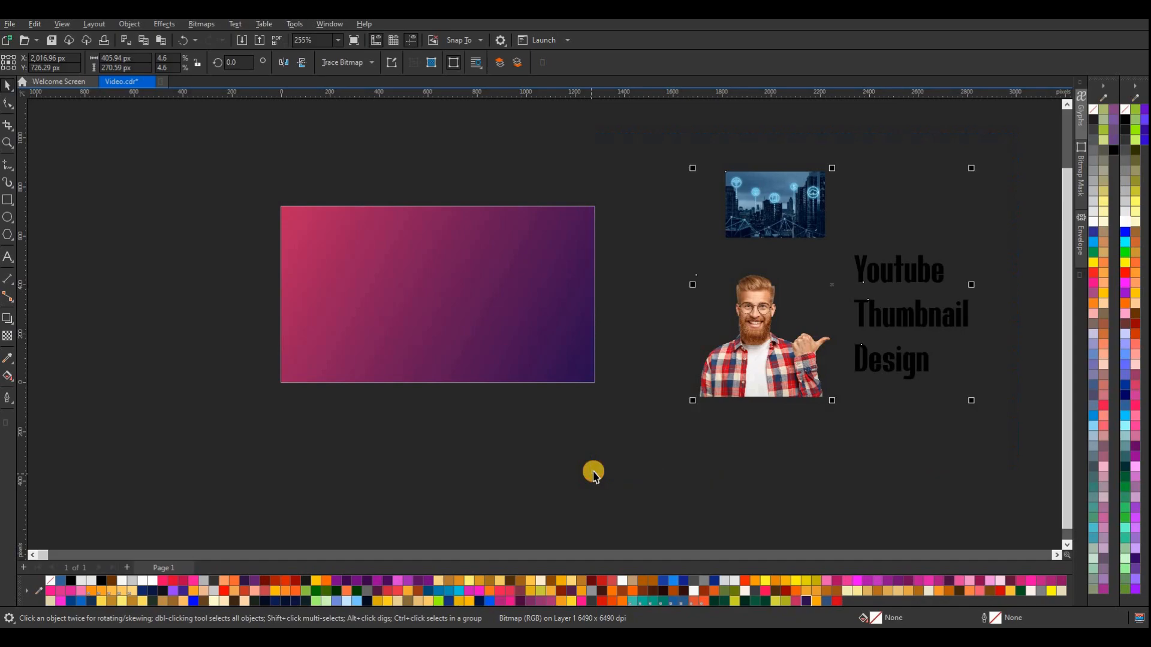
pyautogui.click(733, 203)
pyautogui.press('p')
pyautogui.moveTo(491, 331); pyautogui.dragTo(600, 405)
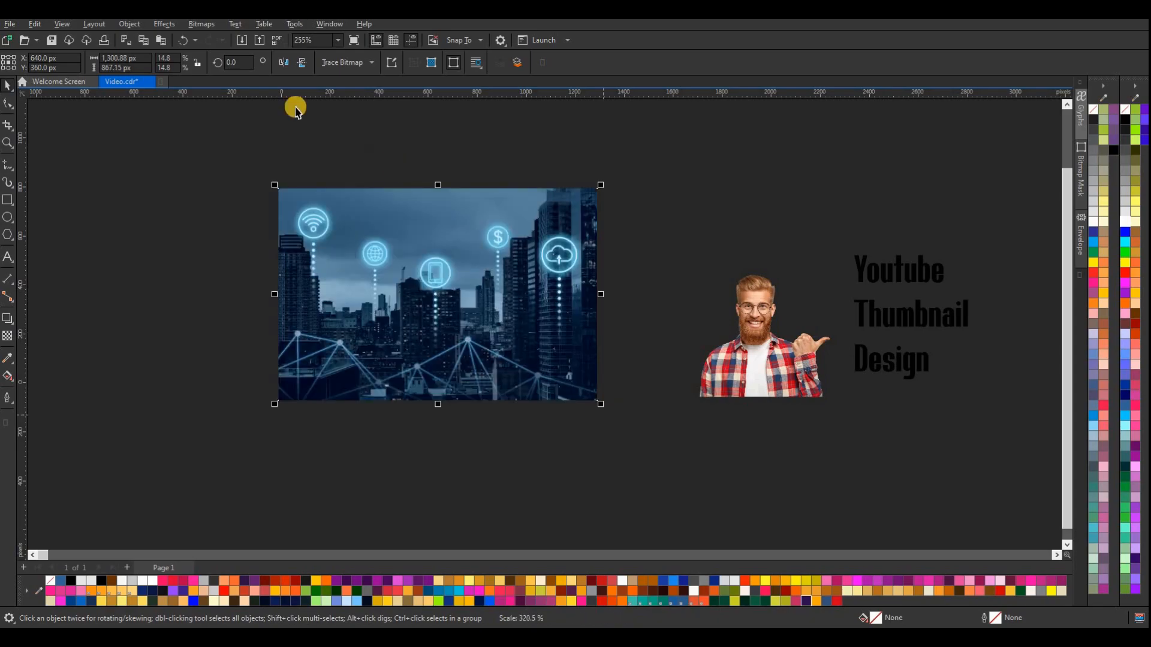
# Convert the city picture to a 600 dpi bitmap in Grayscale (8-bit) color mode
pyautogui.click(203, 25)
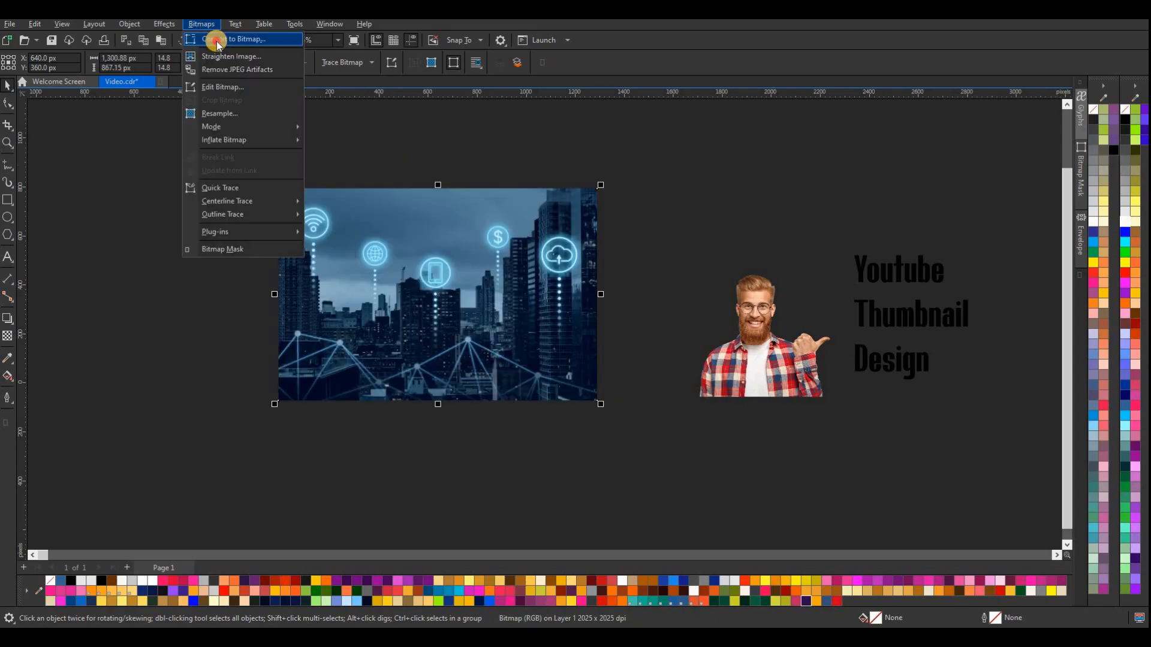
pyautogui.click(217, 40)
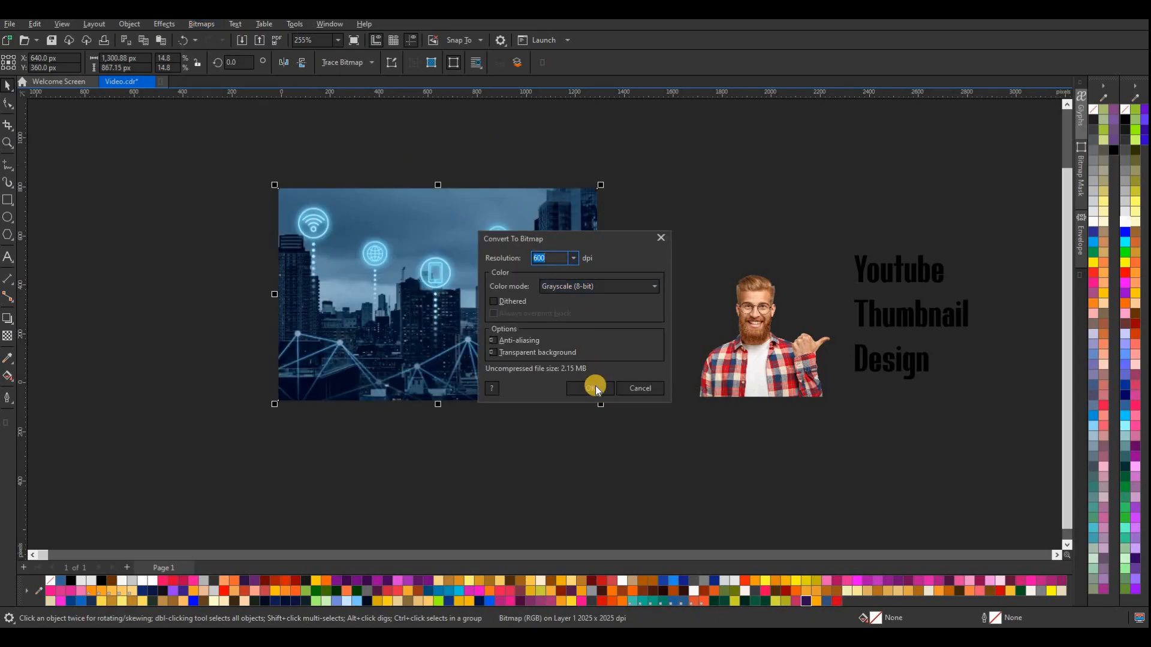
pyautogui.click(627, 286)
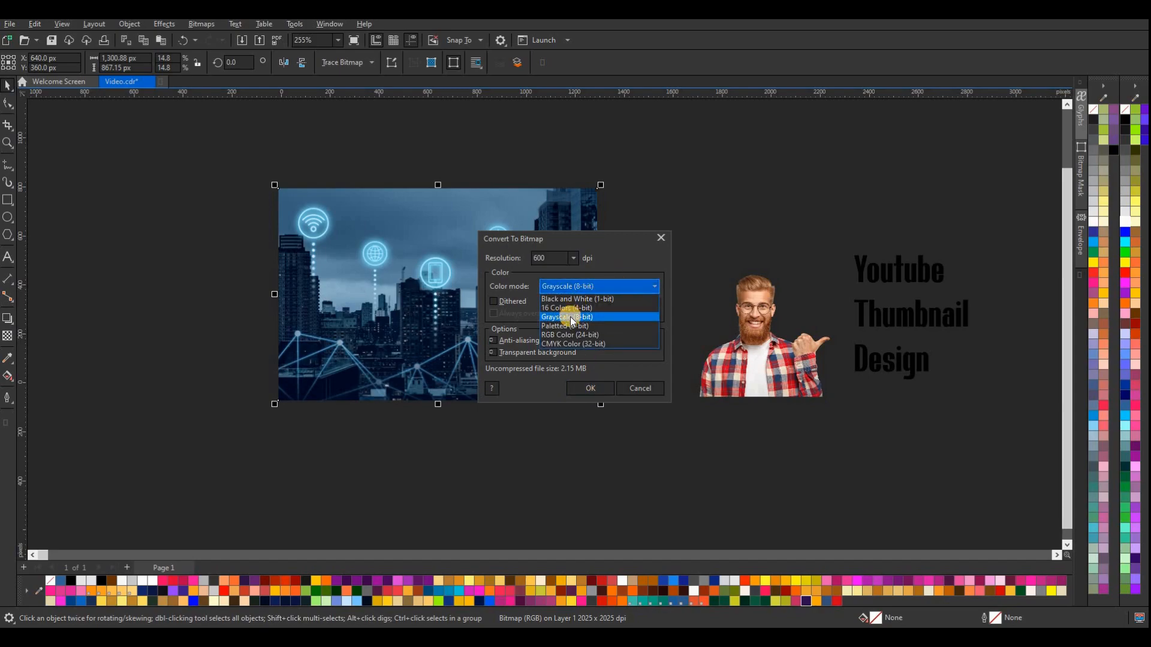
pyautogui.click(569, 318)
pyautogui.click(591, 389)
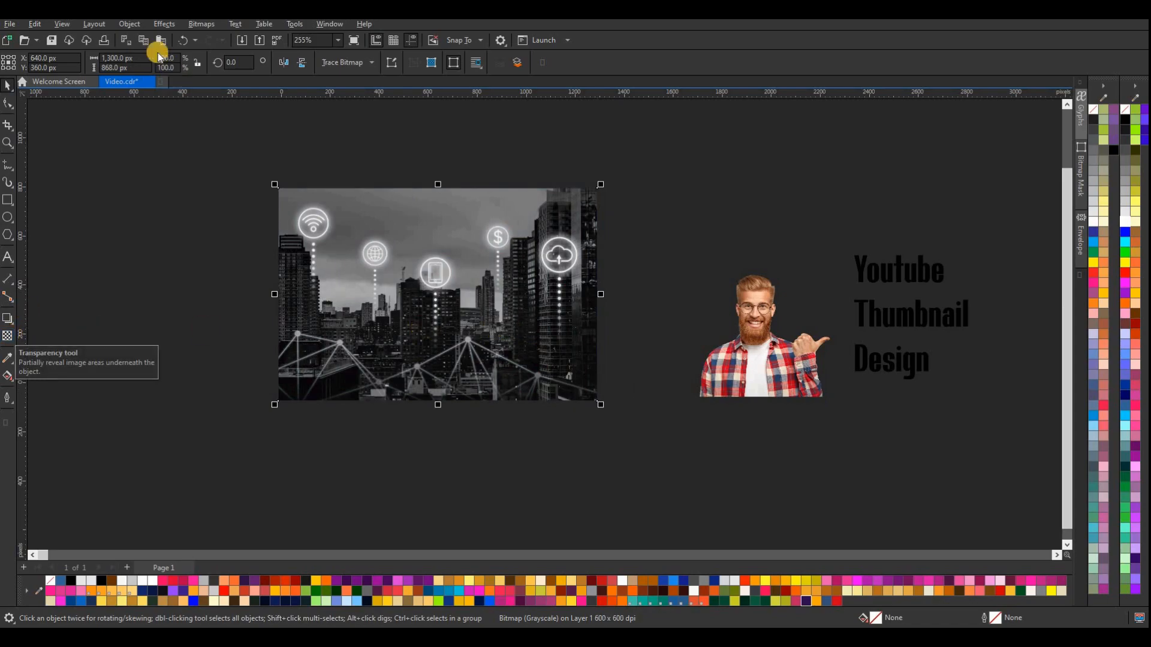
# Brighten the grayscale city picture with a Tone Curve, resetting the active channel and raising one curve point to X 141, Y 200
pyautogui.click(164, 26)
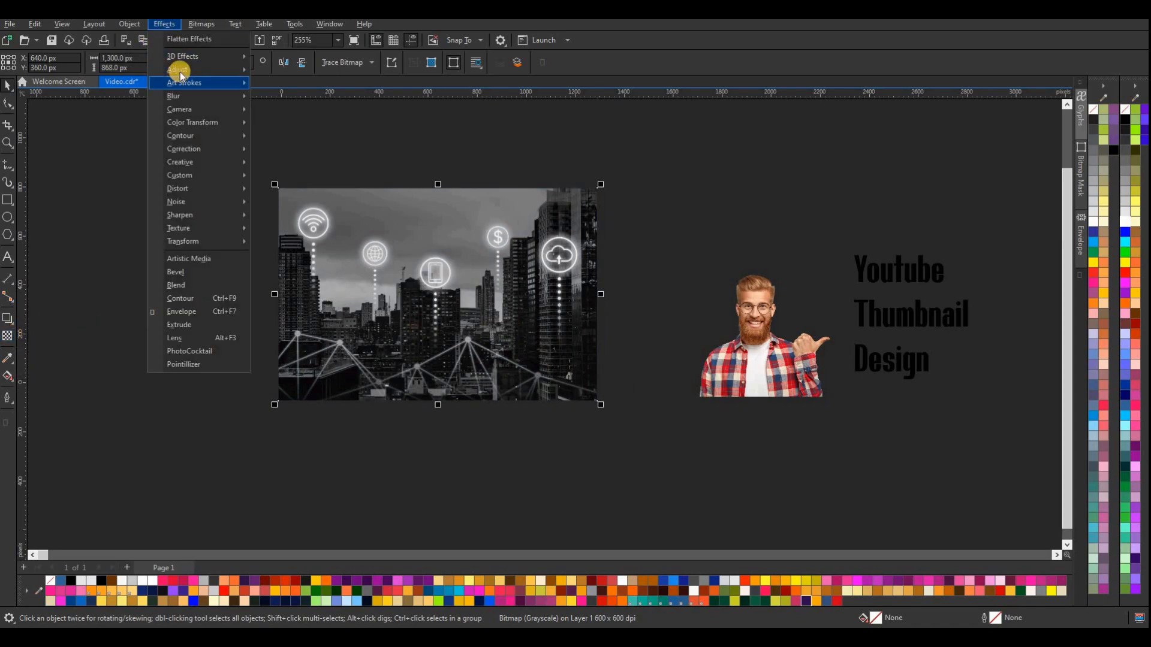
pyautogui.moveTo(228, 72)
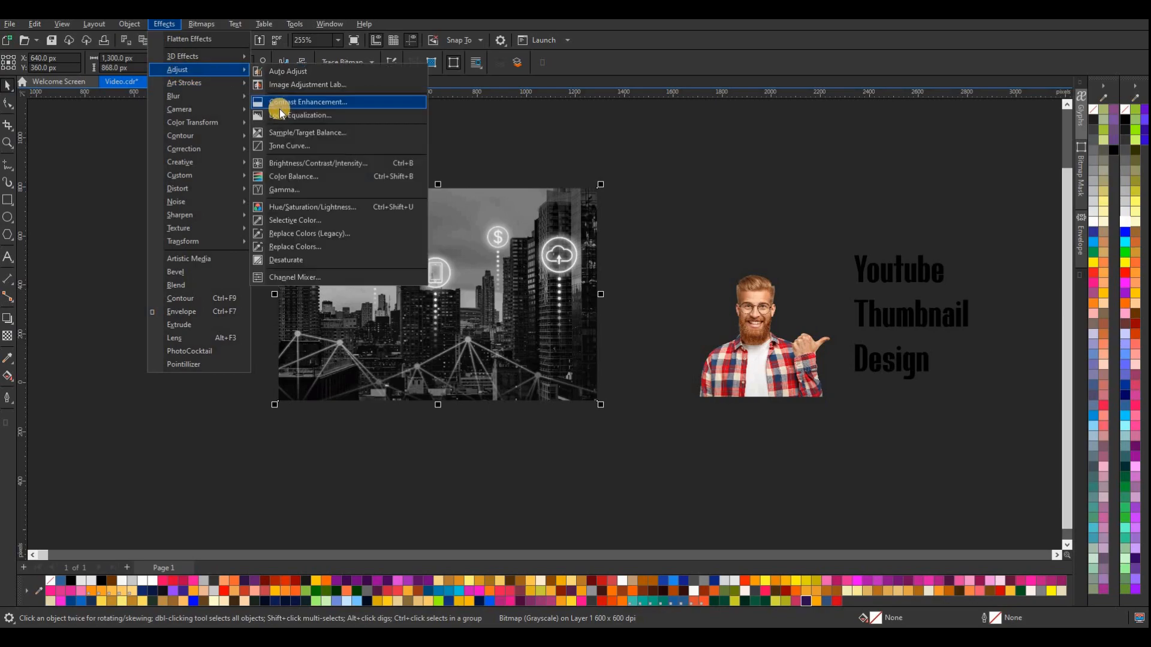
pyautogui.click(500, 160)
pyautogui.moveTo(499, 162); pyautogui.dragTo(764, 162)
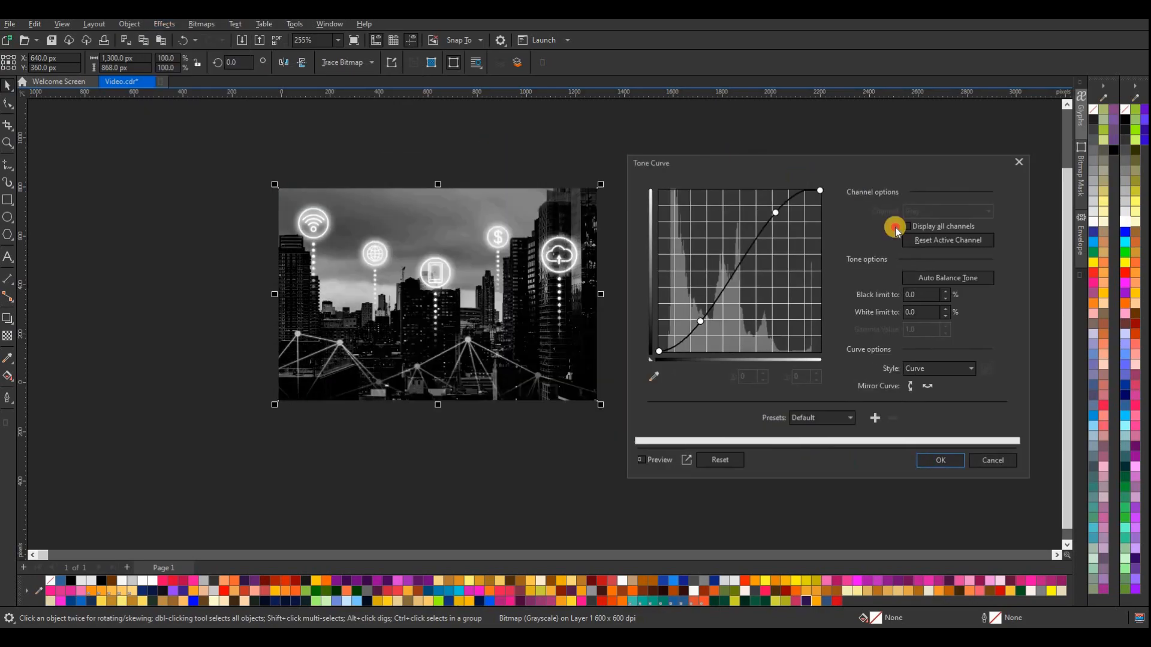
pyautogui.click(935, 241)
pyautogui.moveTo(779, 246)
pyautogui.mouseDown()
pyautogui.moveTo(756, 224)
pyautogui.moveTo(762, 233)
pyautogui.mouseUp()
pyautogui.click(952, 461)
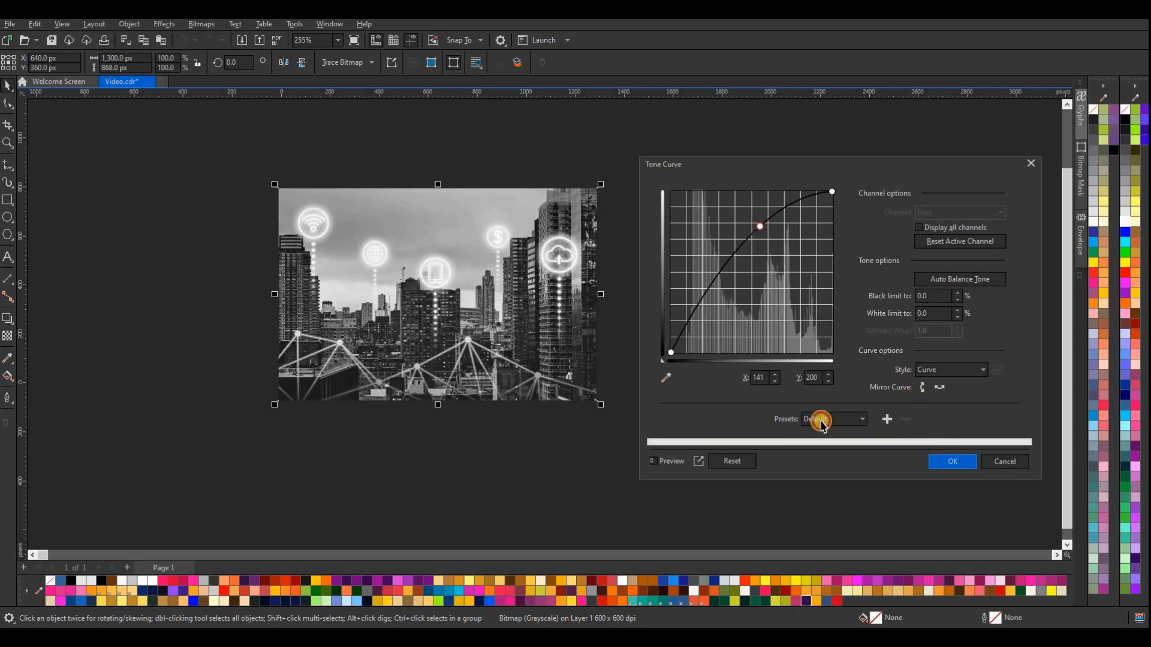
# Apply a uniform transparency of about 90 to the city picture so it blends into the gradient background
pyautogui.click(7, 337)
pyautogui.moveTo(372, 380); pyautogui.dragTo(437, 412)
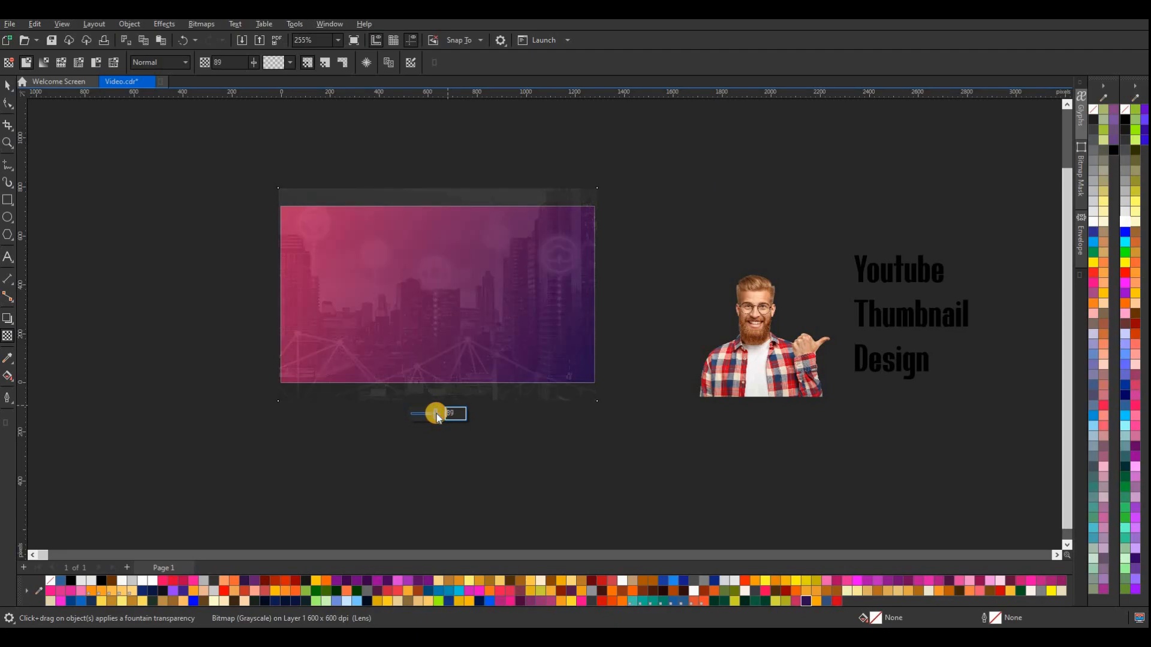
pyautogui.click(456, 415)
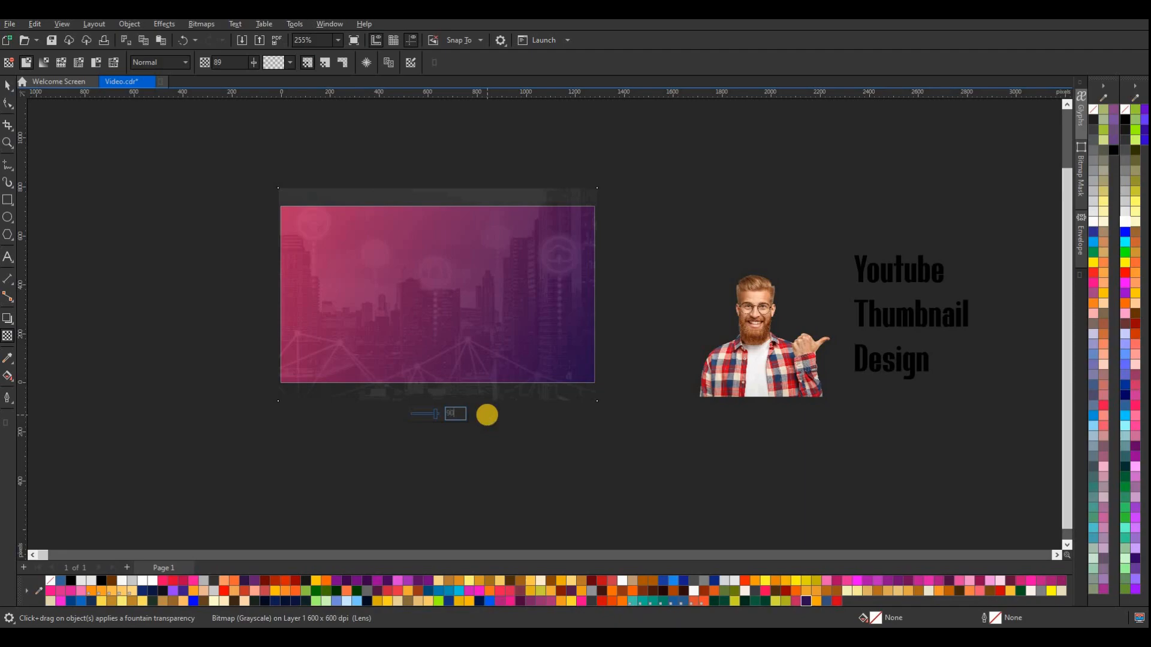
# PowerClip the transparent city picture inside the page-sized gradient rectangle
pyautogui.click(8, 84)
pyautogui.click(356, 197)
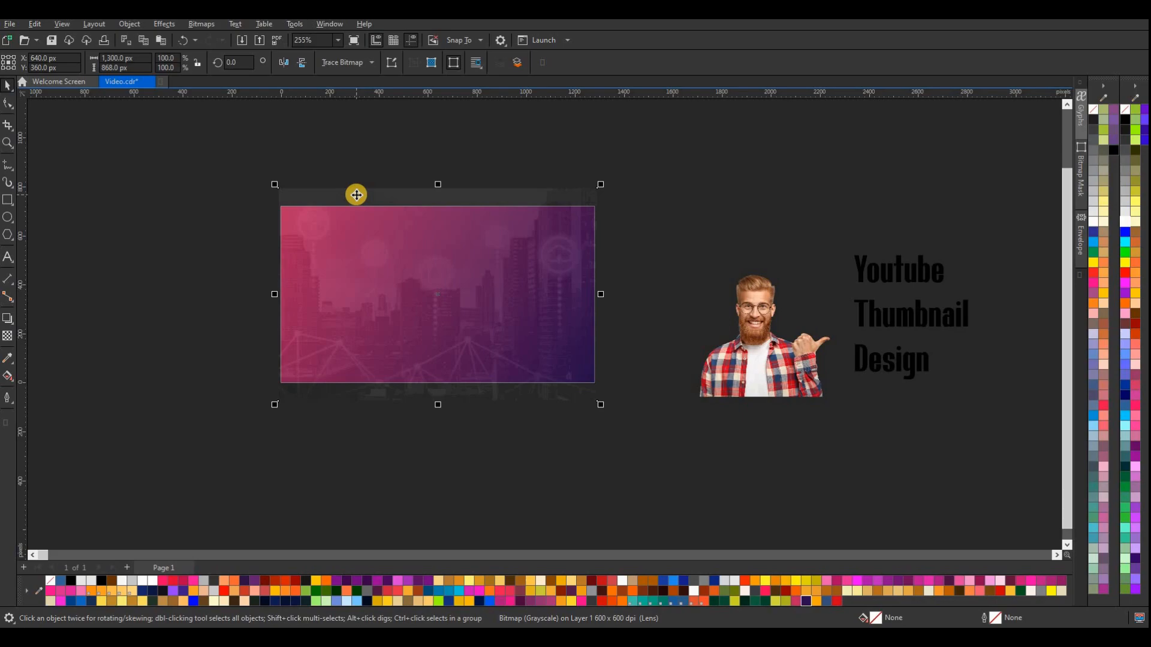
pyautogui.rightClick(400, 315)
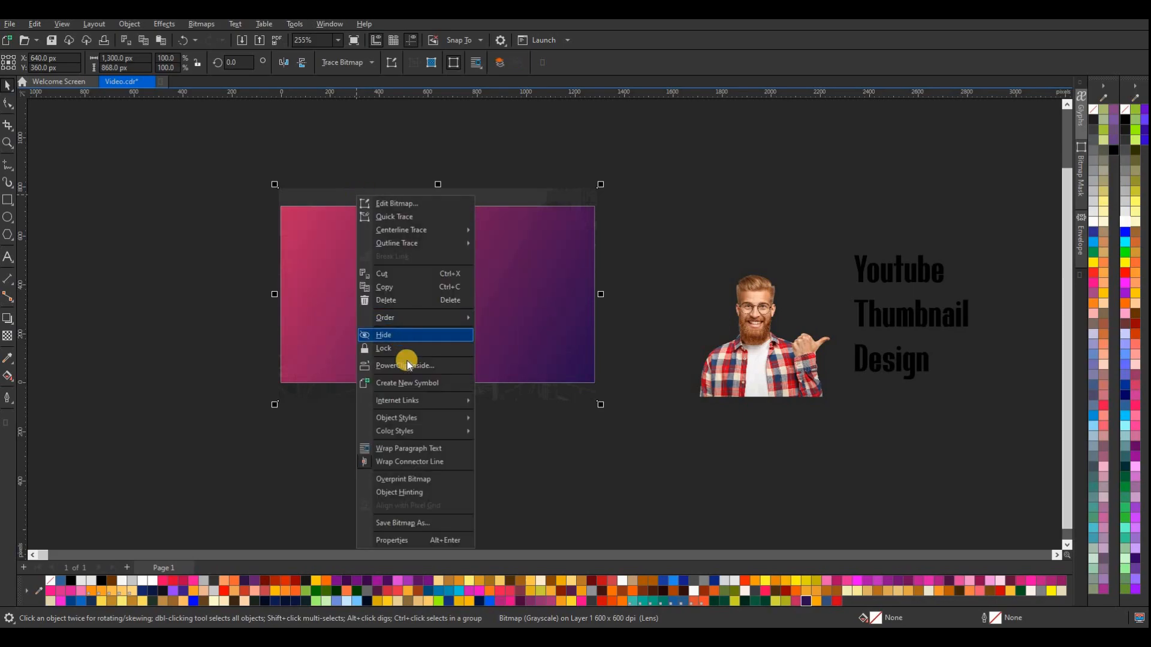
pyautogui.click(410, 366)
pyautogui.click(516, 296)
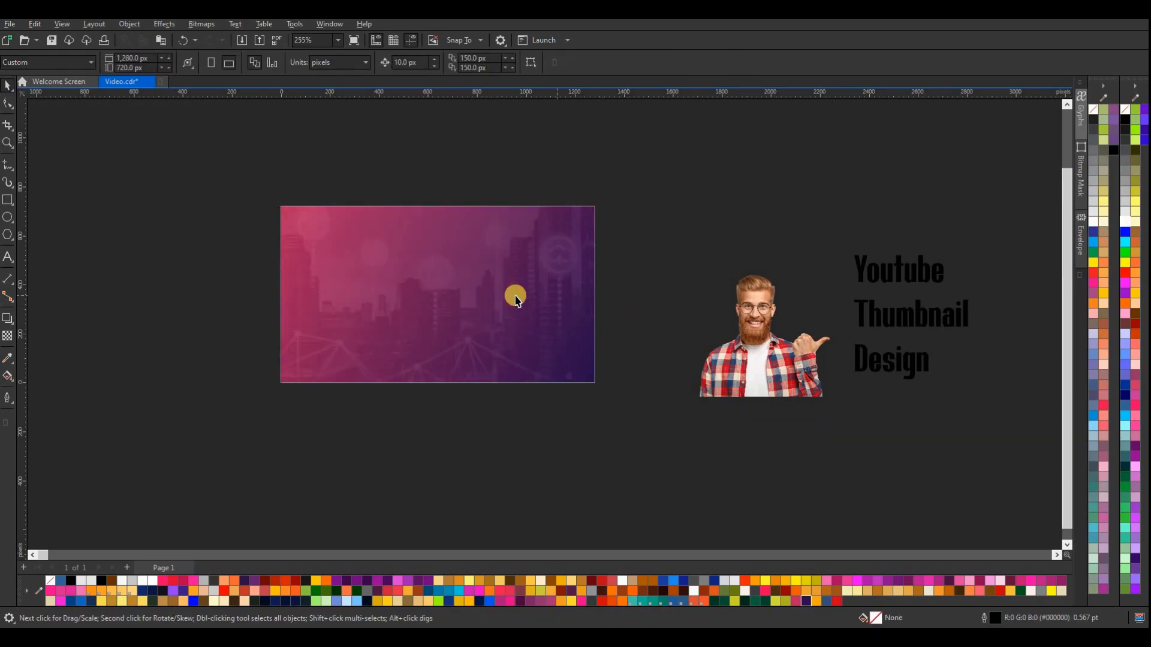
# Move the man's cutout onto the left half of the thumbnail page
pyautogui.click(677, 279)
pyautogui.moveTo(750, 373); pyautogui.dragTo(353, 333)
# Draw a rectangle about 1280 by 143 px along the page's bottom edge, filled white without an outline
pyautogui.press('F6')
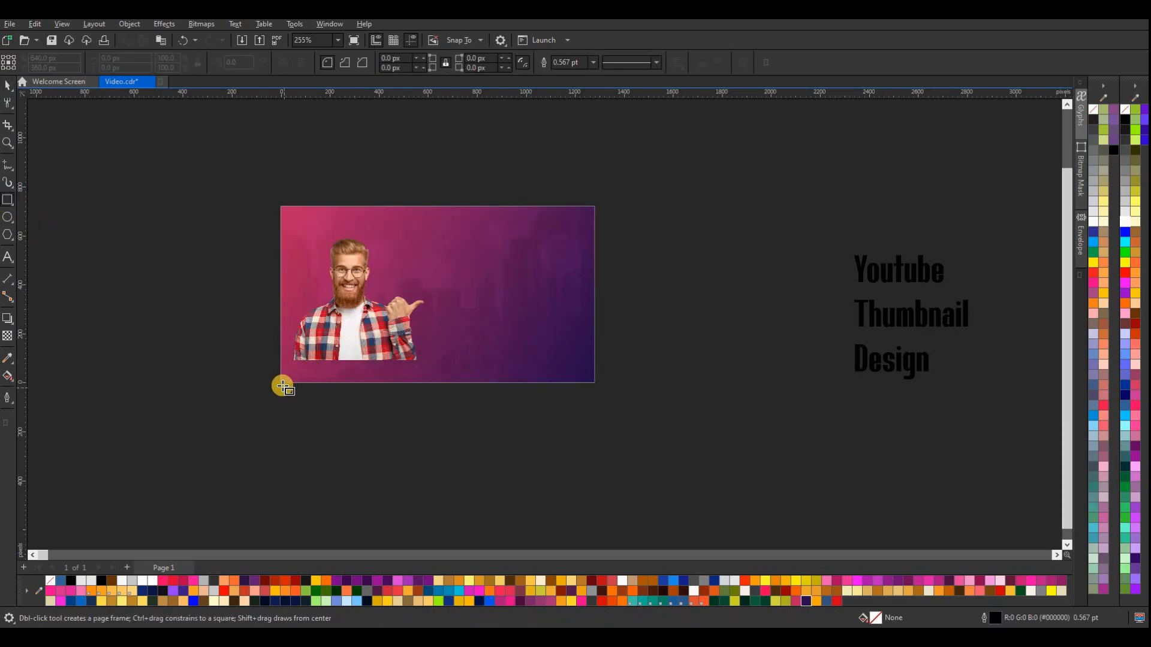
pyautogui.moveTo(281, 384); pyautogui.dragTo(595, 348)
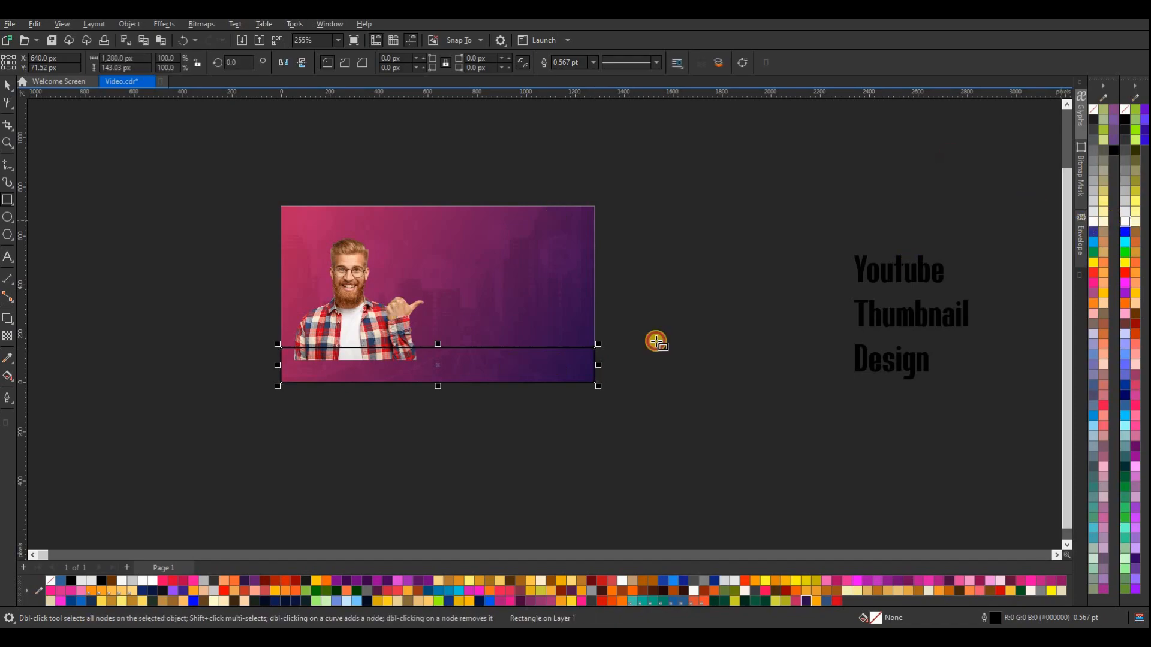
pyautogui.click(91, 581)
pyautogui.rightClick(50, 581)
# Roughen the white strip's upper edge along its full width with a 30 px Roughen nib for a torn-paper look
pyautogui.click(7, 85)
pyautogui.click(14, 109)
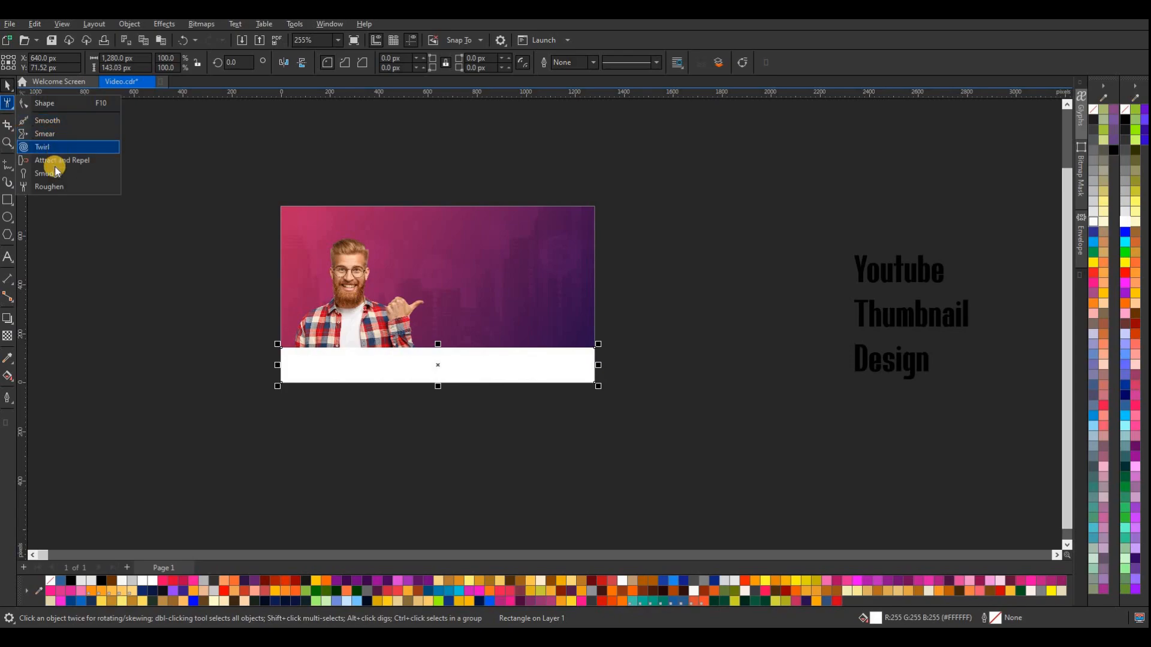
pyautogui.click(53, 185)
pyautogui.moveTo(302, 350)
pyautogui.mouseDown()
pyautogui.moveTo(579, 348)
pyautogui.moveTo(474, 352)
pyautogui.mouseUp()
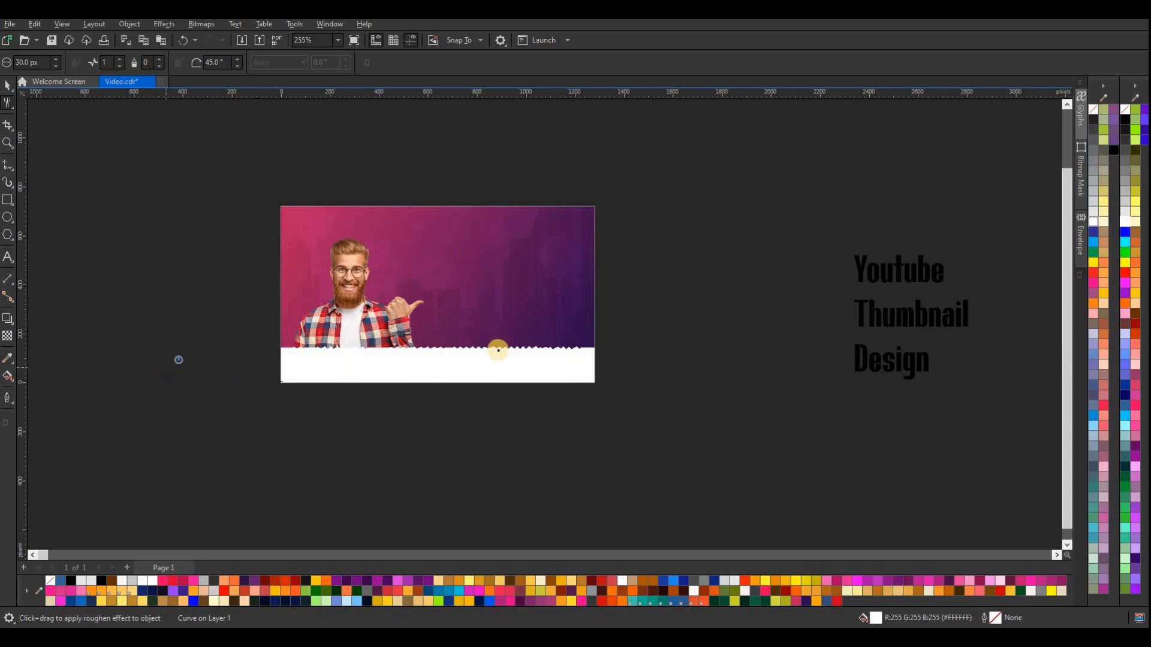
pyautogui.moveTo(586, 347); pyautogui.dragTo(275, 342)
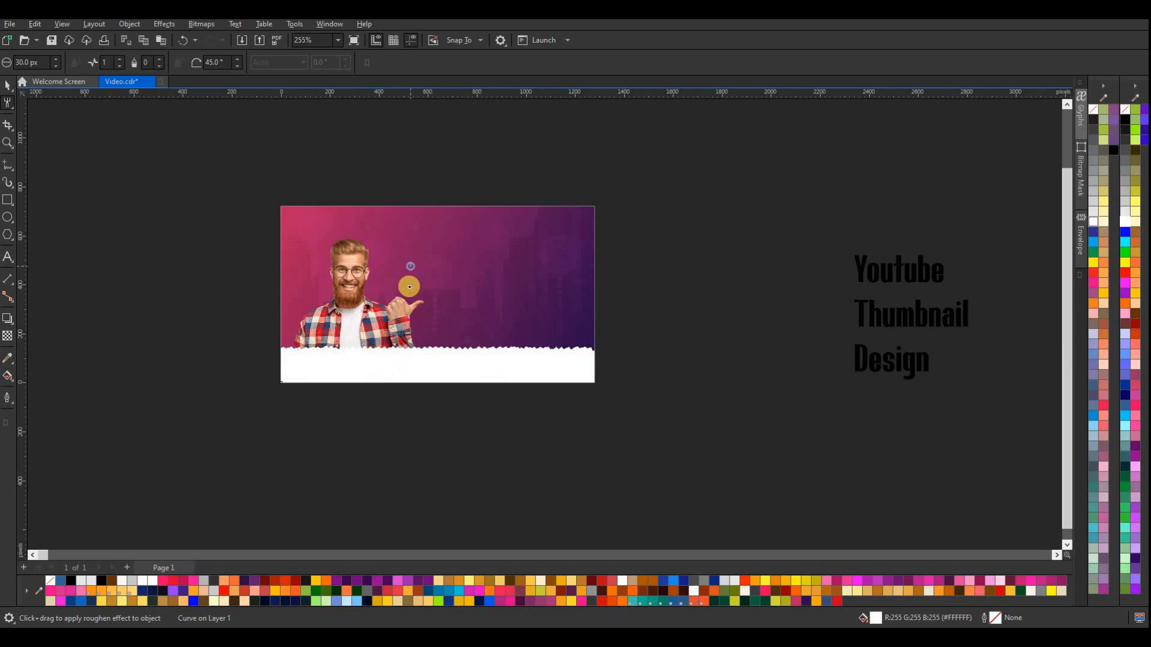
pyautogui.click(8, 85)
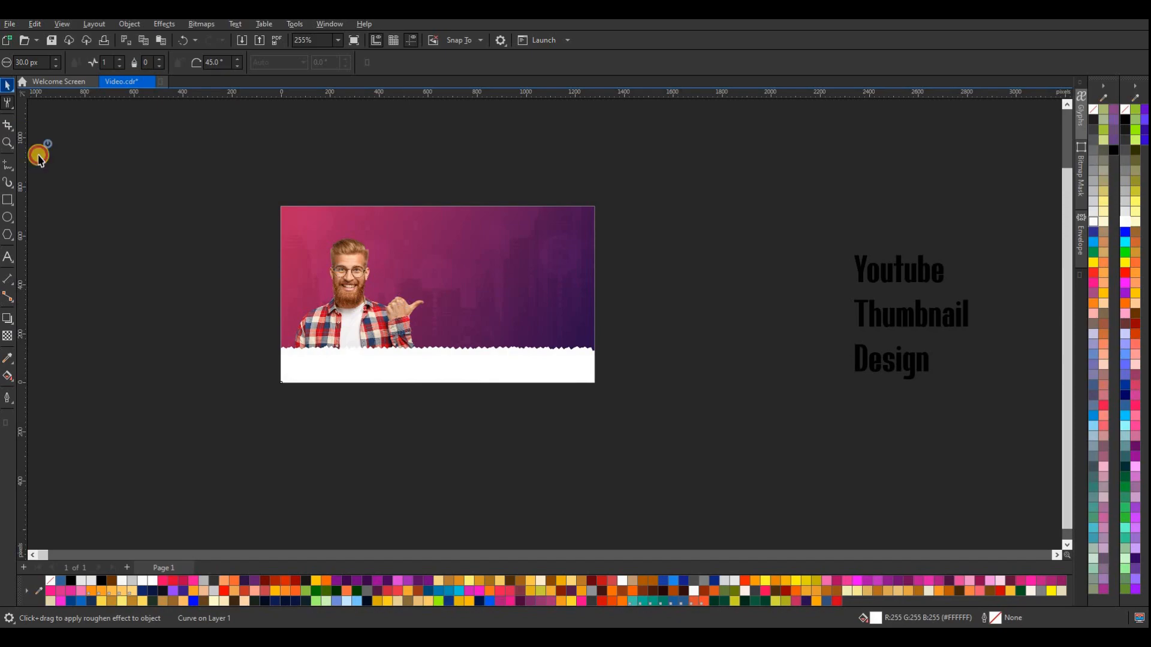
# Reposition the man's cutout so its base meets the white strip and enlarge it to about 590 by 530 px
pyautogui.click(430, 298)
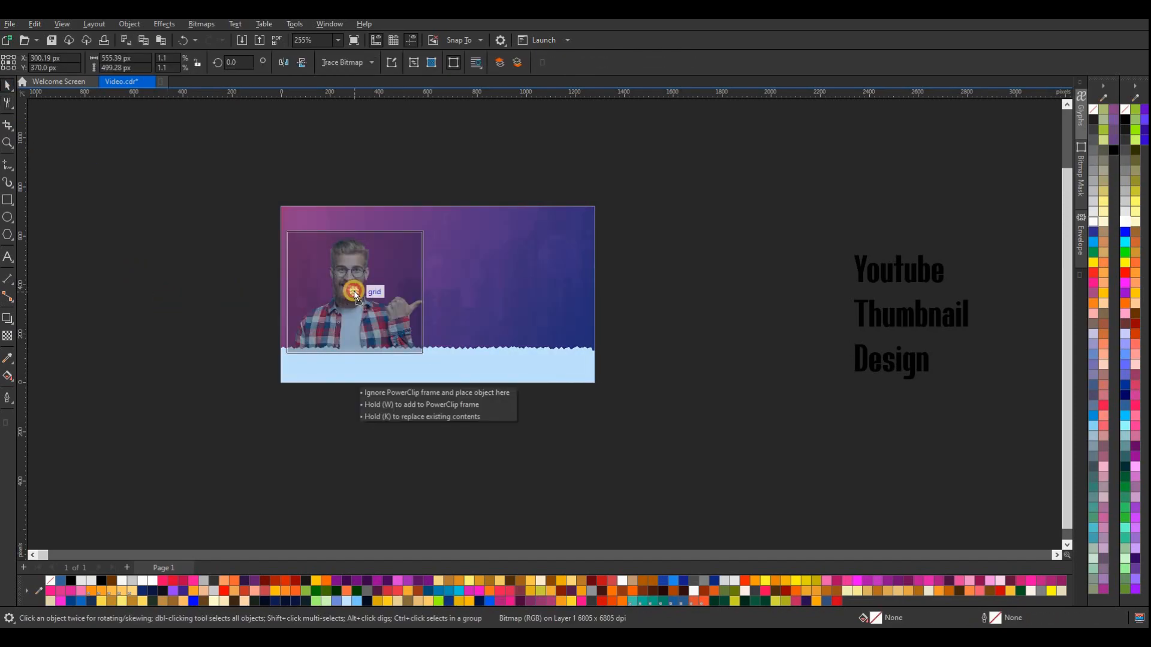
pyautogui.click(356, 305)
pyautogui.moveTo(427, 229); pyautogui.dragTo(435, 221)
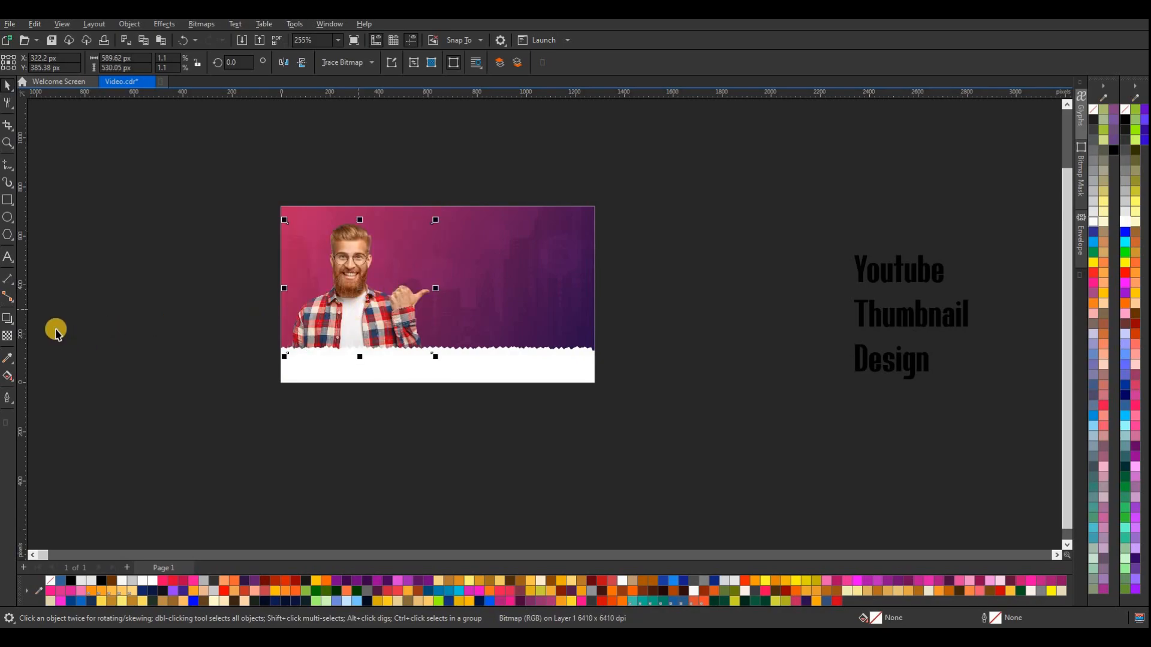
# Add a drop shadow to the man's cutout, running from its base straight up to the head
pyautogui.click(13, 327)
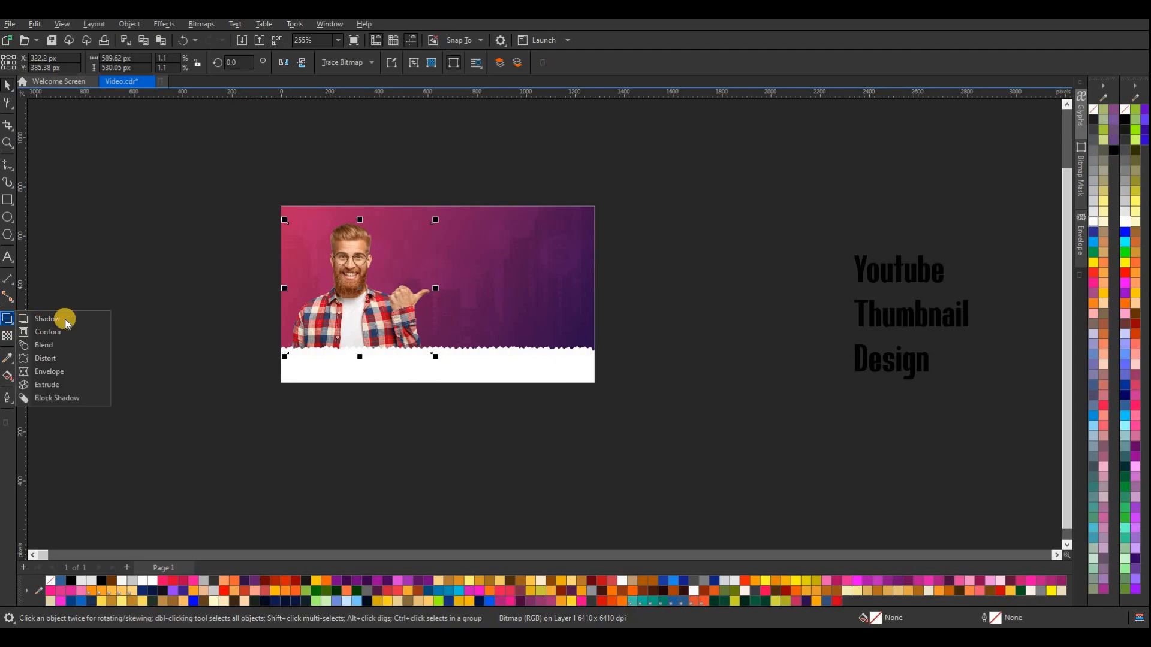
pyautogui.click(60, 318)
pyautogui.moveTo(361, 232); pyautogui.dragTo(360, 224)
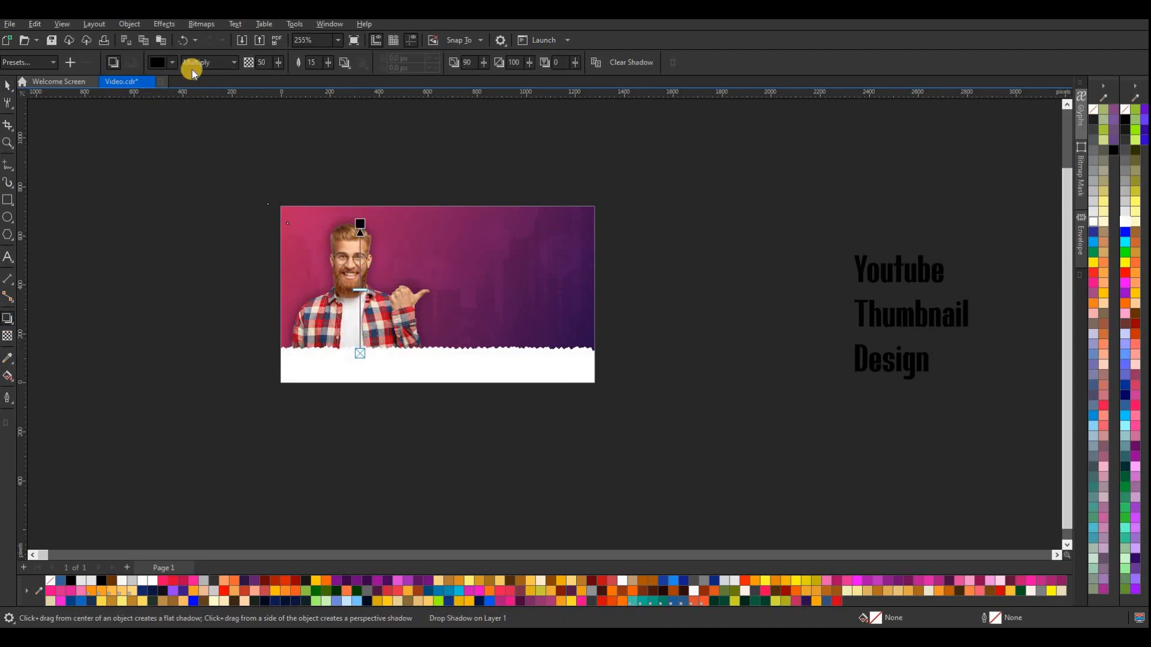
# Turn the man's shadow into a magenta glow with Overlay merge mode and opacity 78
pyautogui.click(172, 62)
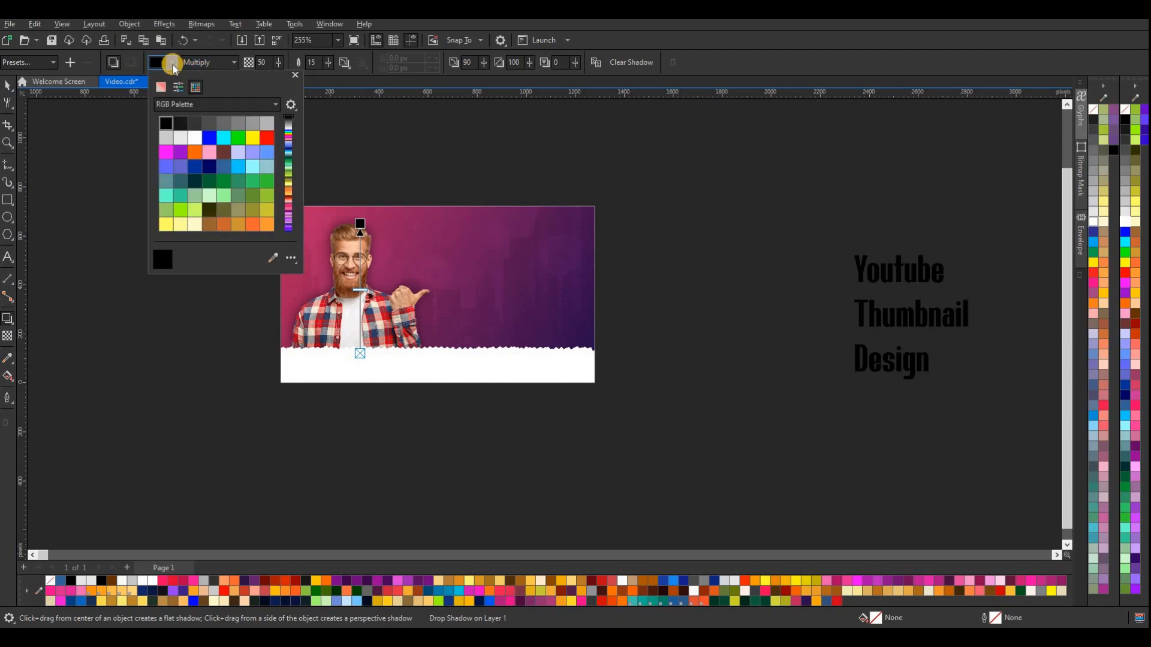
pyautogui.click(166, 153)
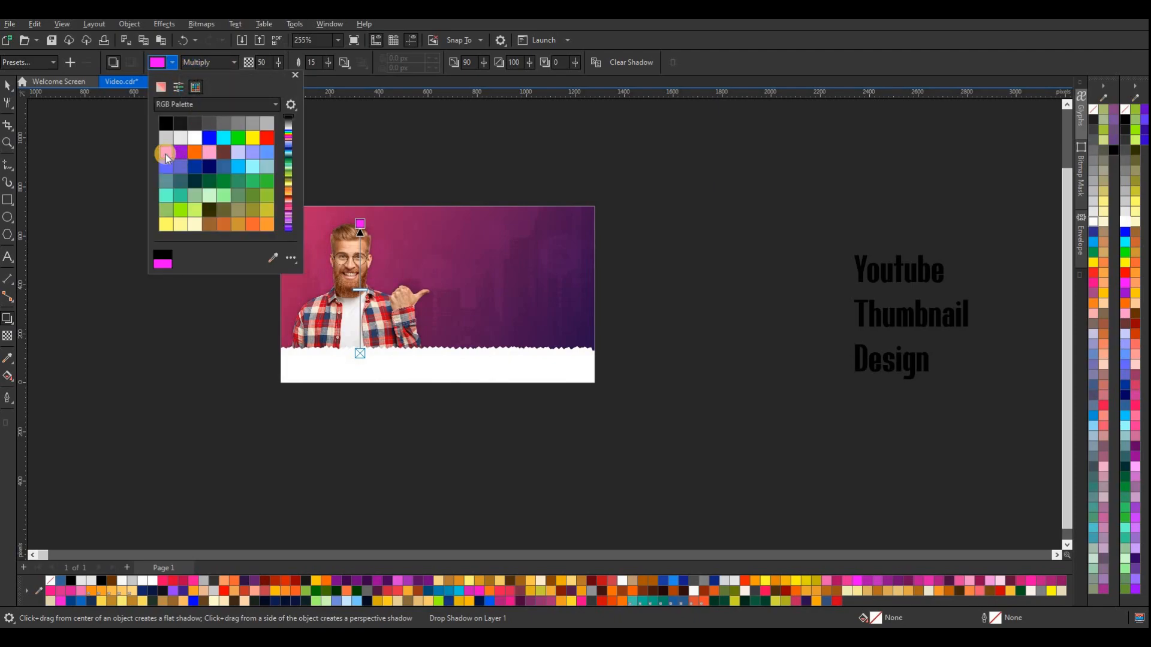
pyautogui.click(186, 111)
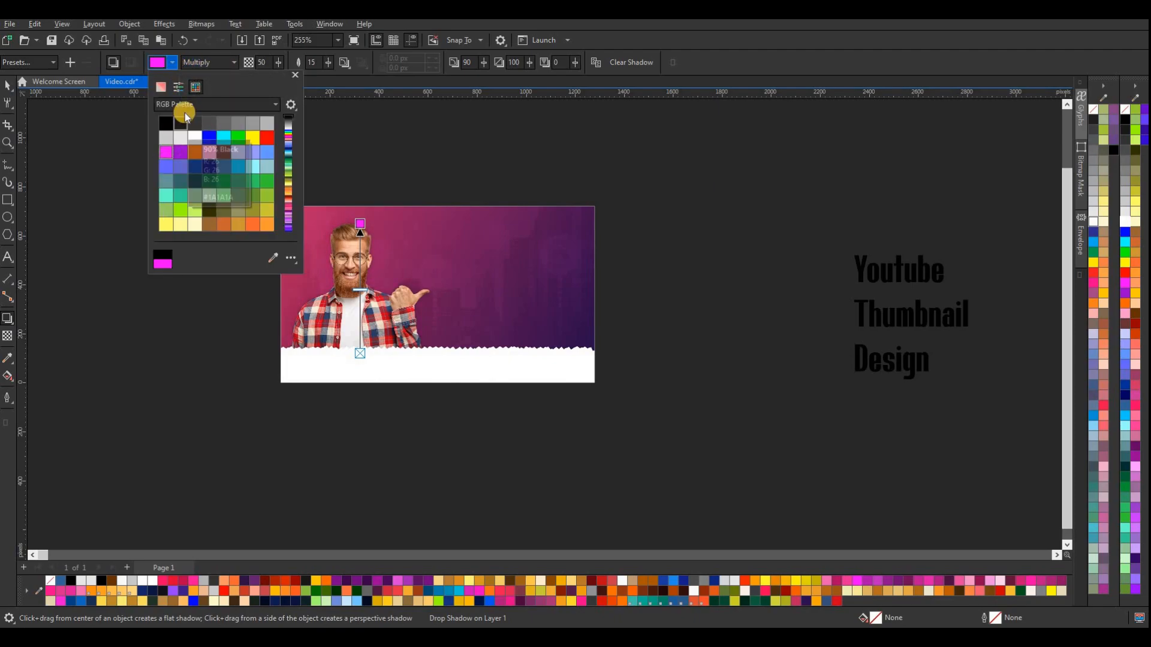
pyautogui.click(229, 66)
pyautogui.click(232, 63)
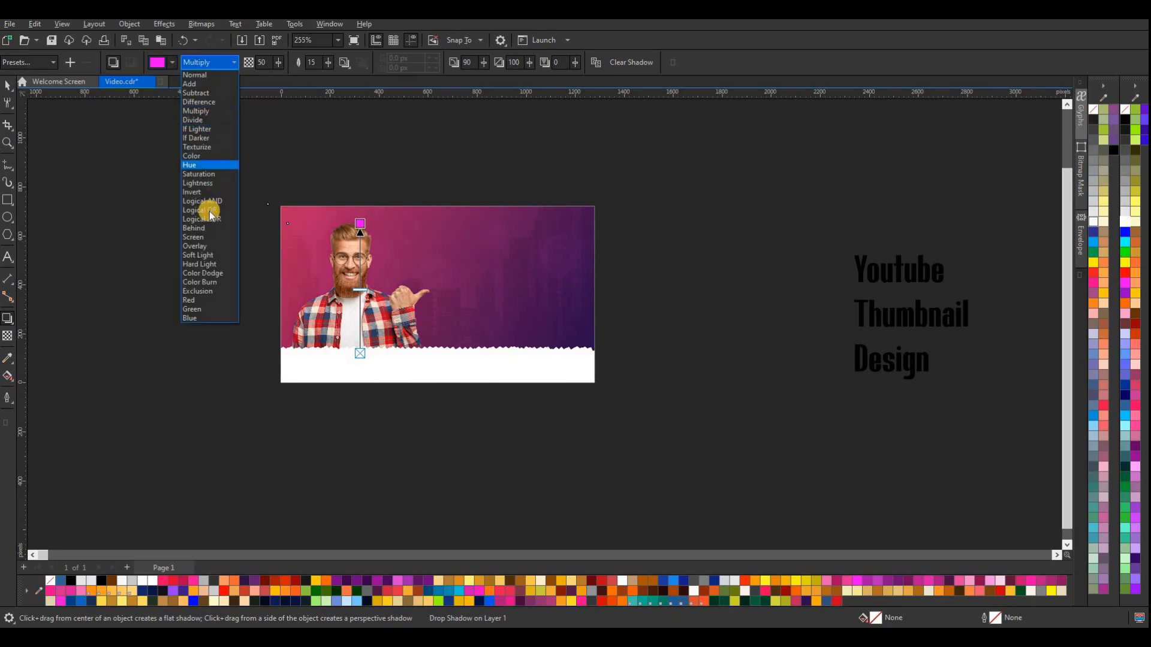
pyautogui.click(201, 247)
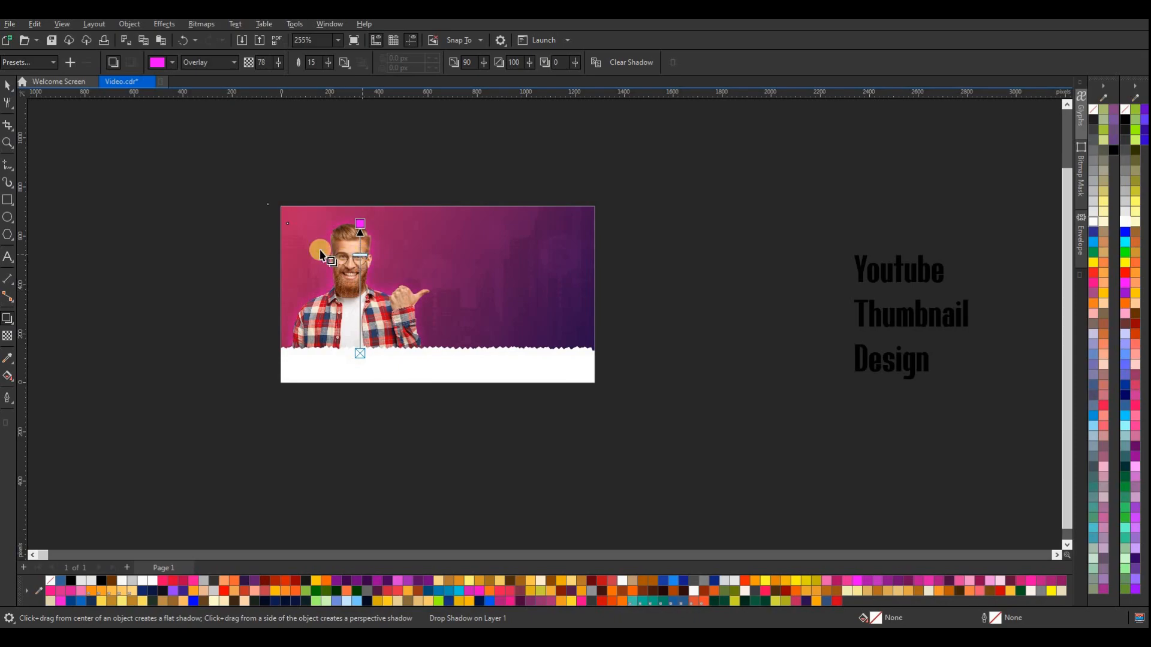
pyautogui.click(63, 133)
pyautogui.click(8, 86)
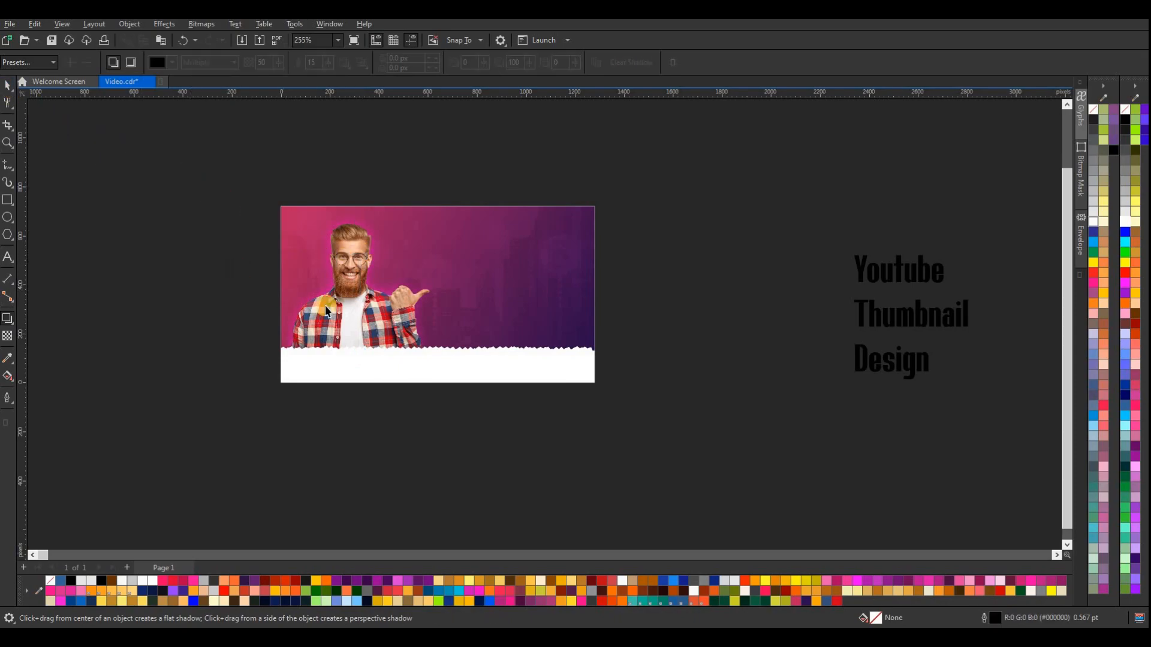
pyautogui.click(376, 314)
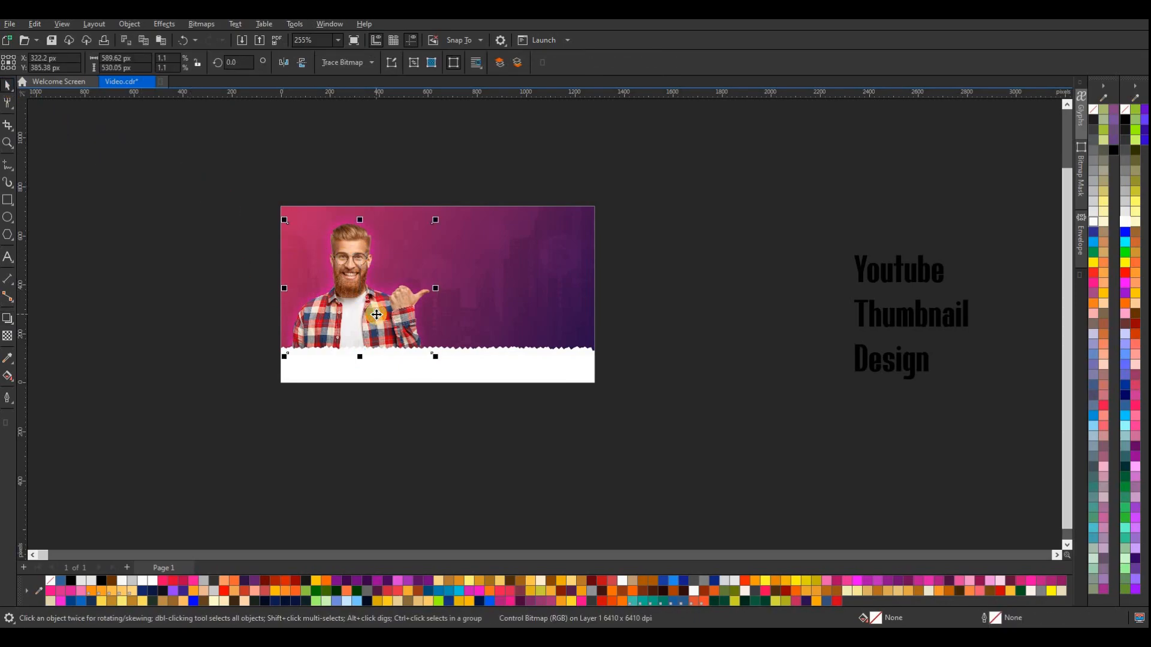
pyautogui.click(640, 221)
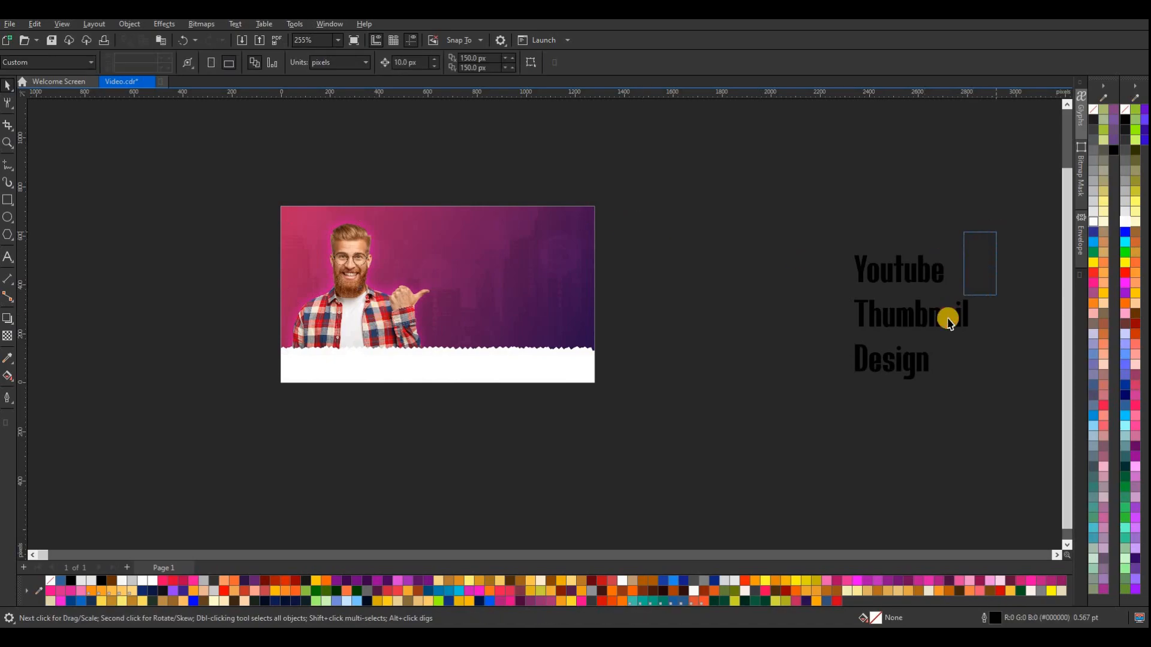
# Place the word "Youtube" on the page's right half, fill it white and slant it upward to the right
pyautogui.click(909, 271)
pyautogui.moveTo(599, 269); pyautogui.dragTo(519, 258)
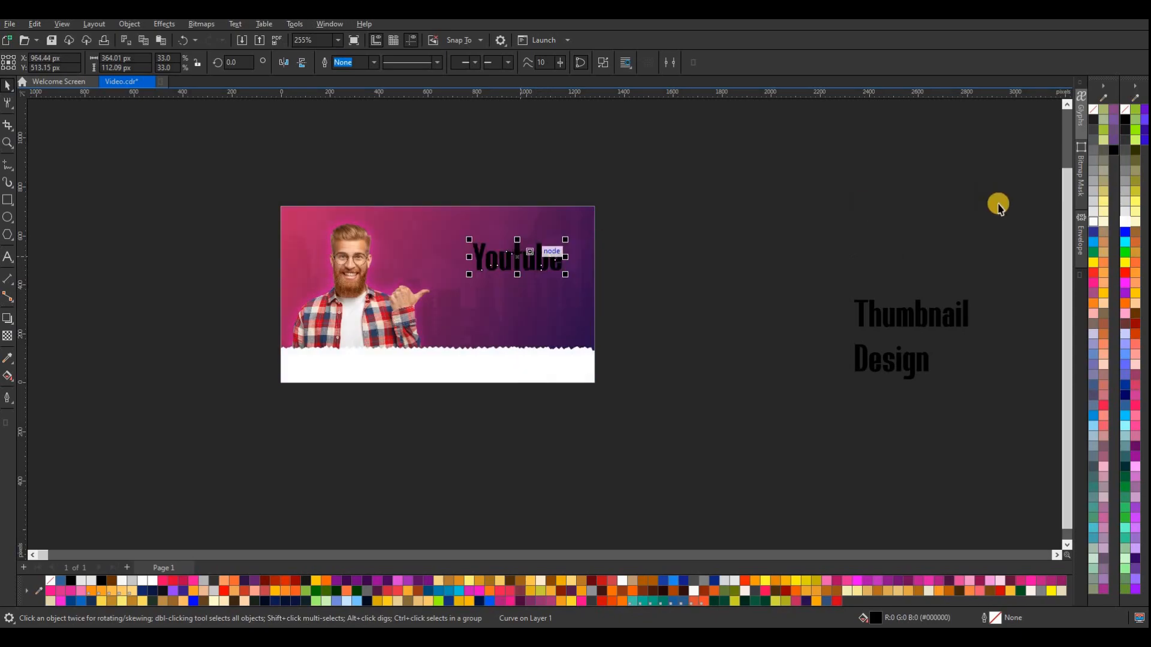
pyautogui.click(1124, 222)
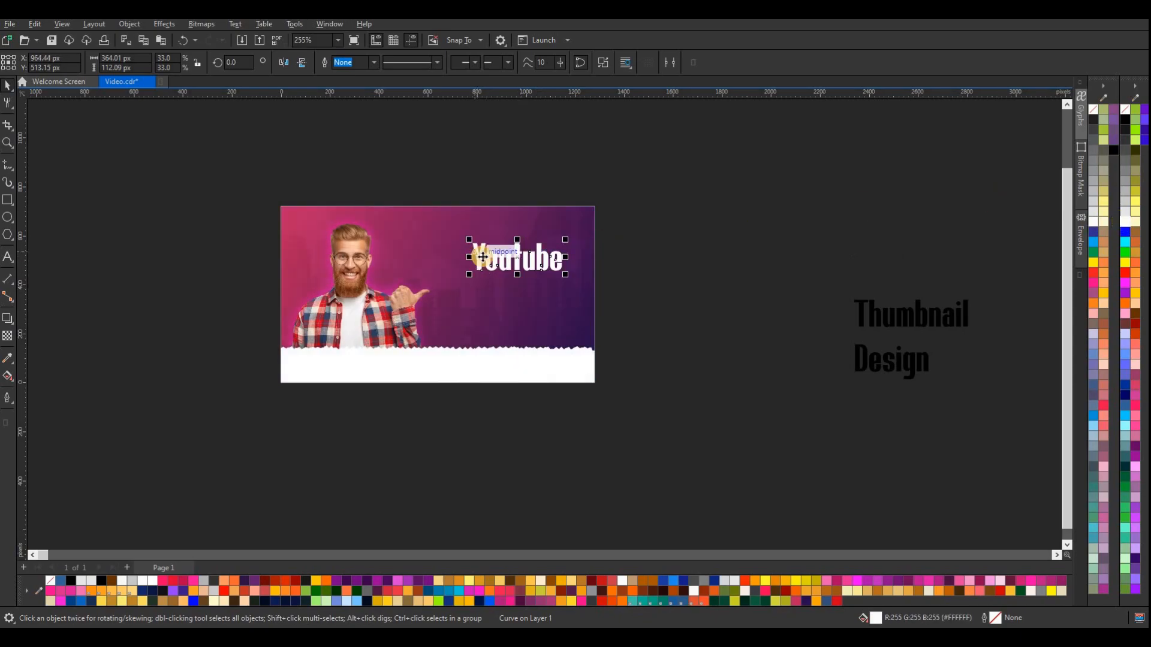
pyautogui.click(497, 257)
pyautogui.moveTo(467, 258); pyautogui.dragTo(521, 275)
pyautogui.click(701, 283)
# Place the word "Thumbnail" slanted below "Youtube" in orange (#FFAB02), enlarged to about 516 by 201 px
pyautogui.moveTo(904, 322); pyautogui.dragTo(568, 276)
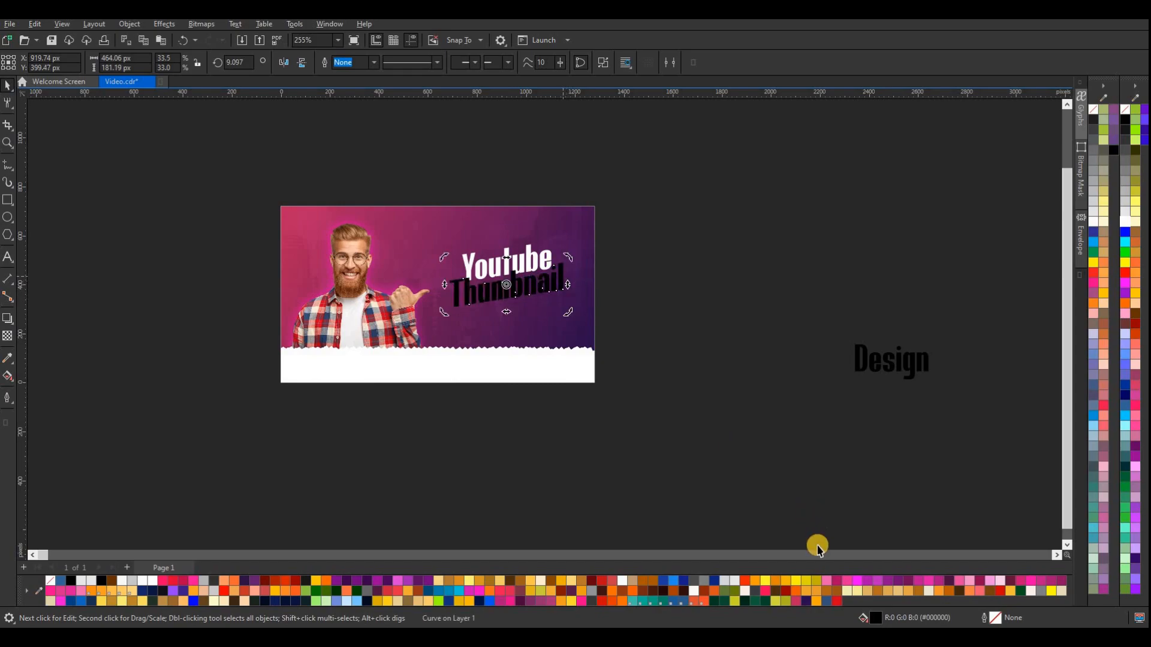
pyautogui.click(814, 602)
pyautogui.click(570, 303)
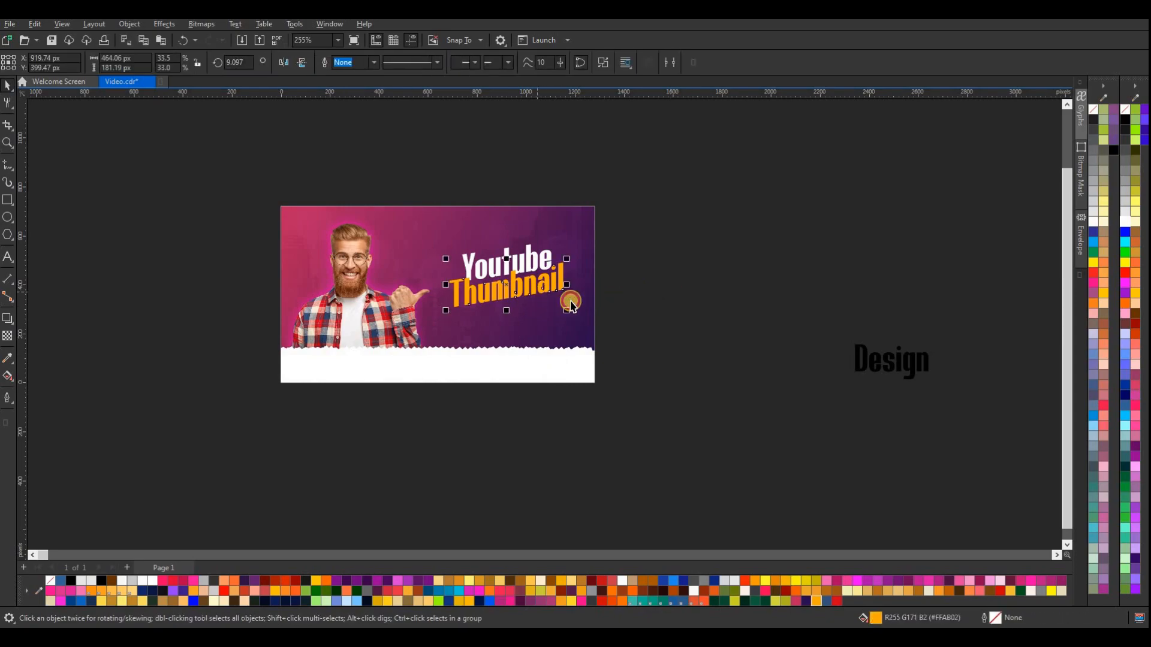
pyautogui.moveTo(570, 312); pyautogui.dragTo(575, 318)
# Place the word "Design" beneath "Thumbnail" with a matching slant of about 9.4 degrees and fill it white
pyautogui.click(902, 367)
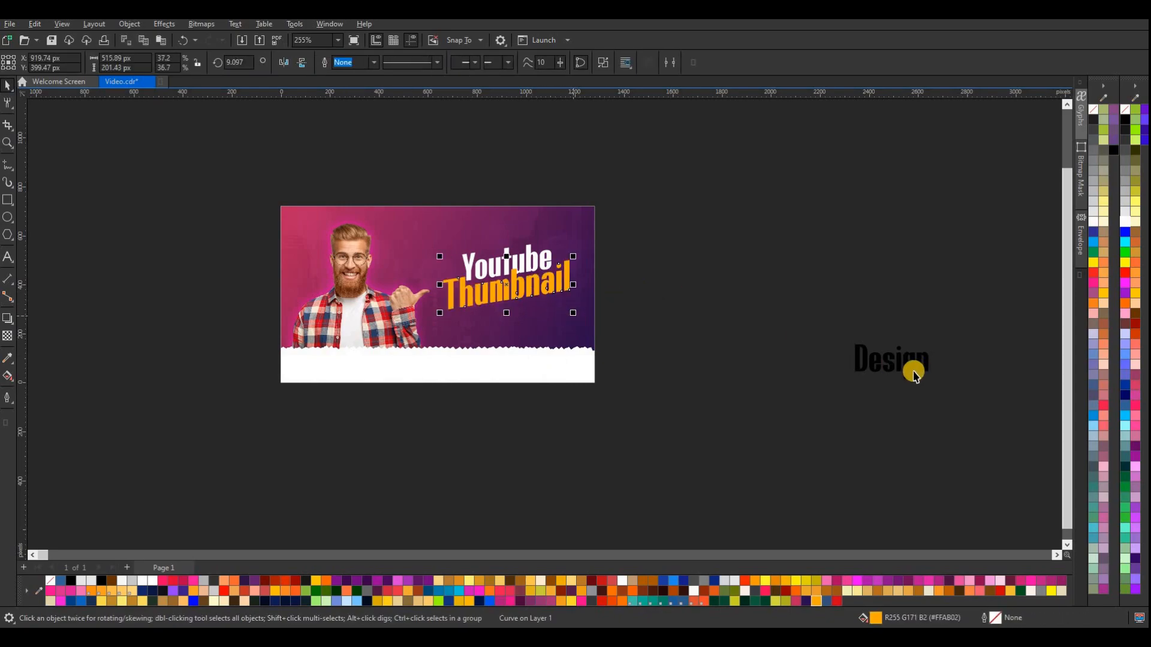
pyautogui.moveTo(893, 364); pyautogui.dragTo(557, 312)
pyautogui.click(552, 319)
pyautogui.click(1125, 222)
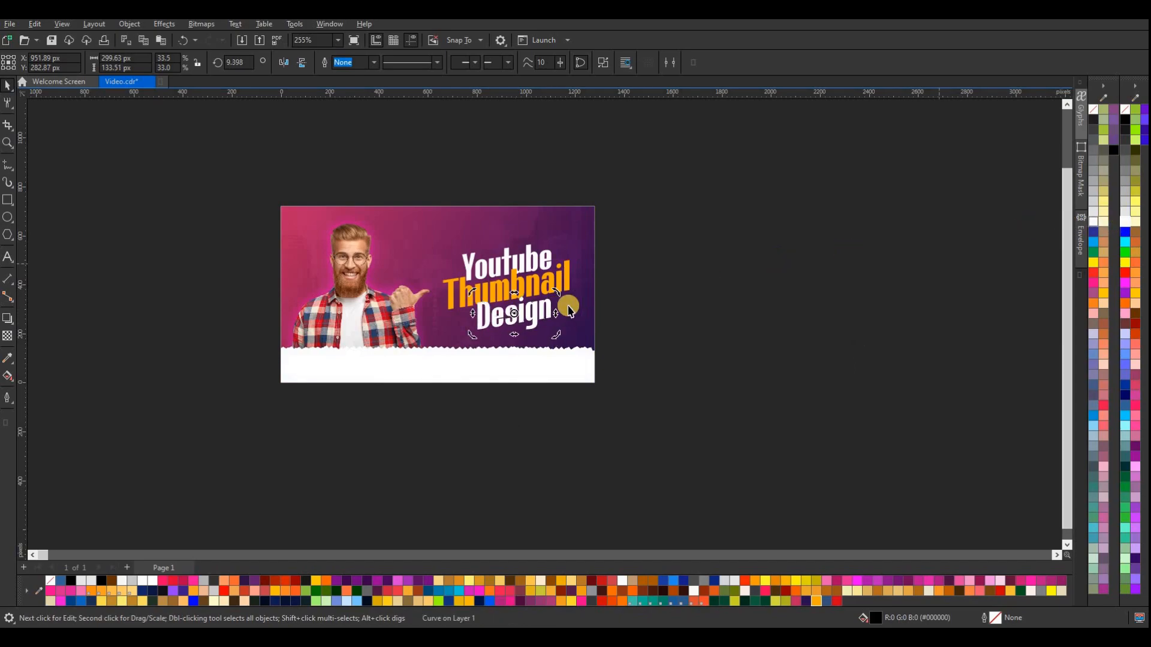
# Move the word "Design" closer under "Thumbnail", to about X 932 px, Y 301 px
pyautogui.scroll(1, 517, 315)
pyautogui.press('Escape')
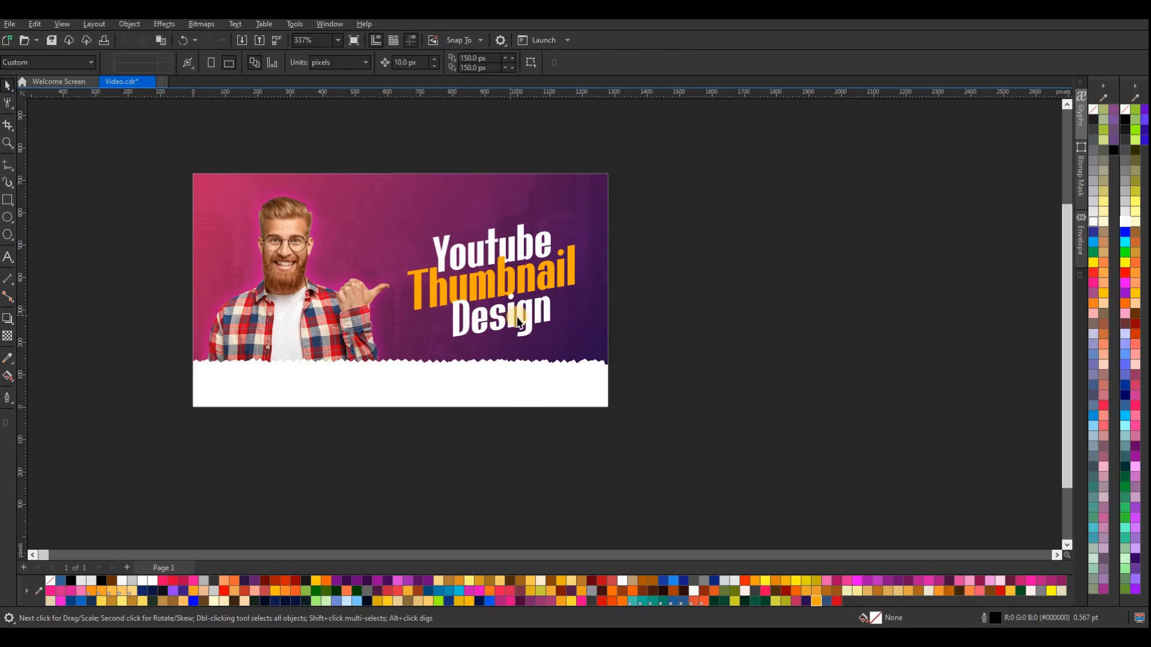
pyautogui.click(519, 323)
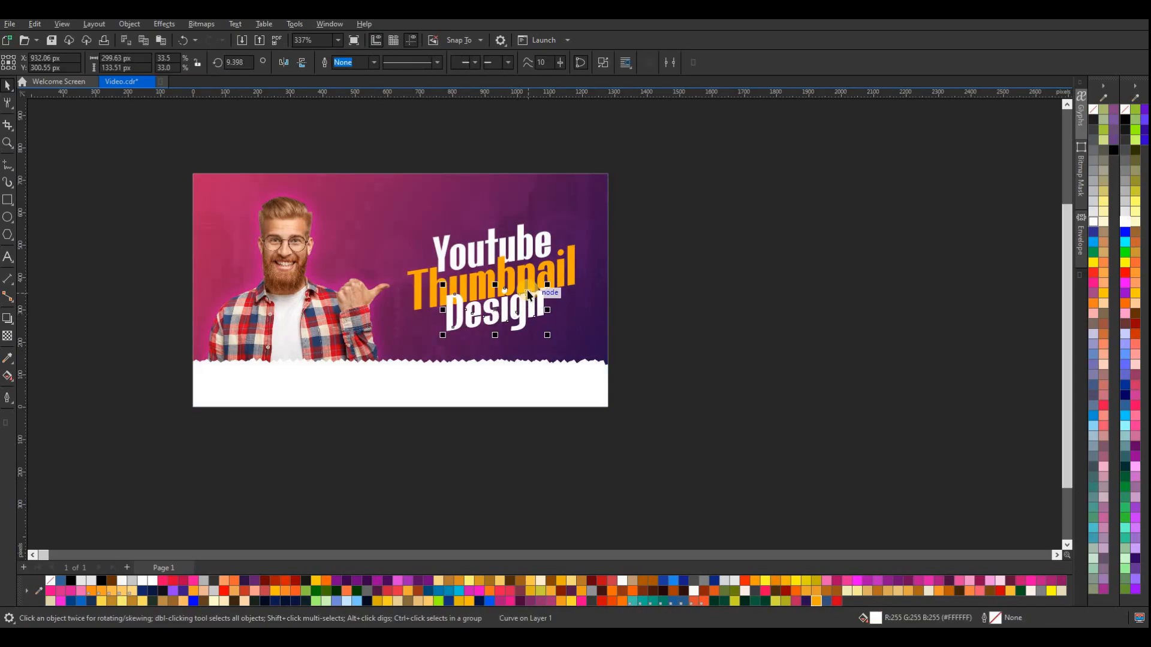
# Cast an upward black drop shadow with a stretch of about 103 from the word "Thumbnail"
pyautogui.scroll(1, 529, 293)
pyautogui.click(529, 294)
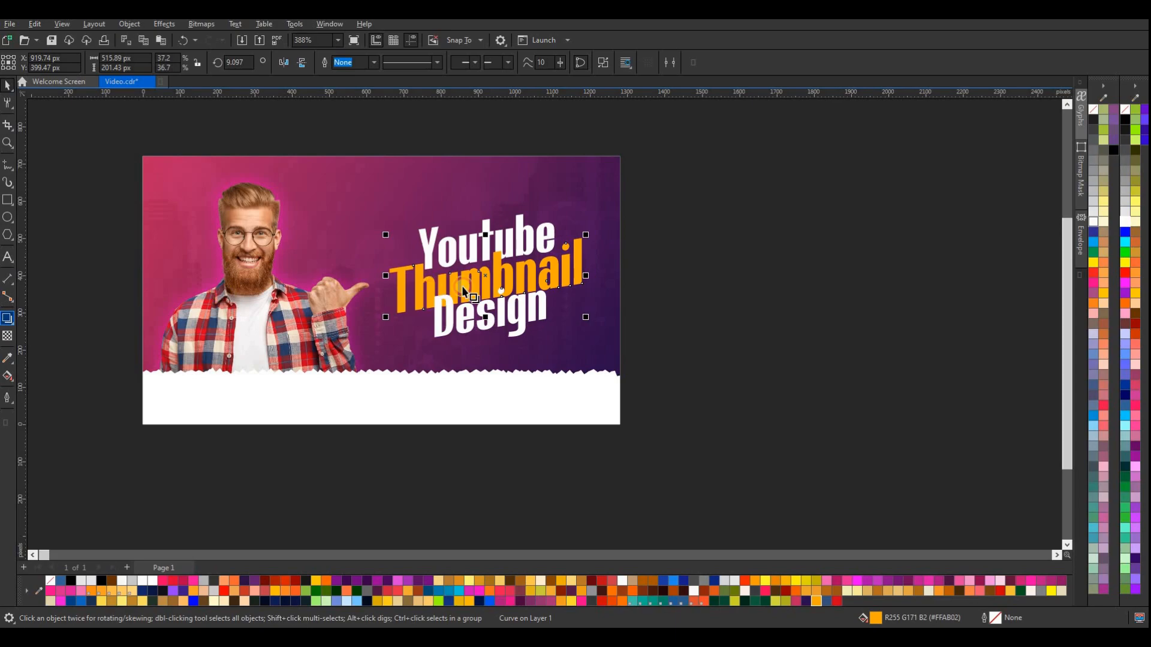
pyautogui.moveTo(489, 296); pyautogui.dragTo(480, 229)
pyautogui.scroll(4, 493, 247)
pyautogui.scroll(-4, 534, 294)
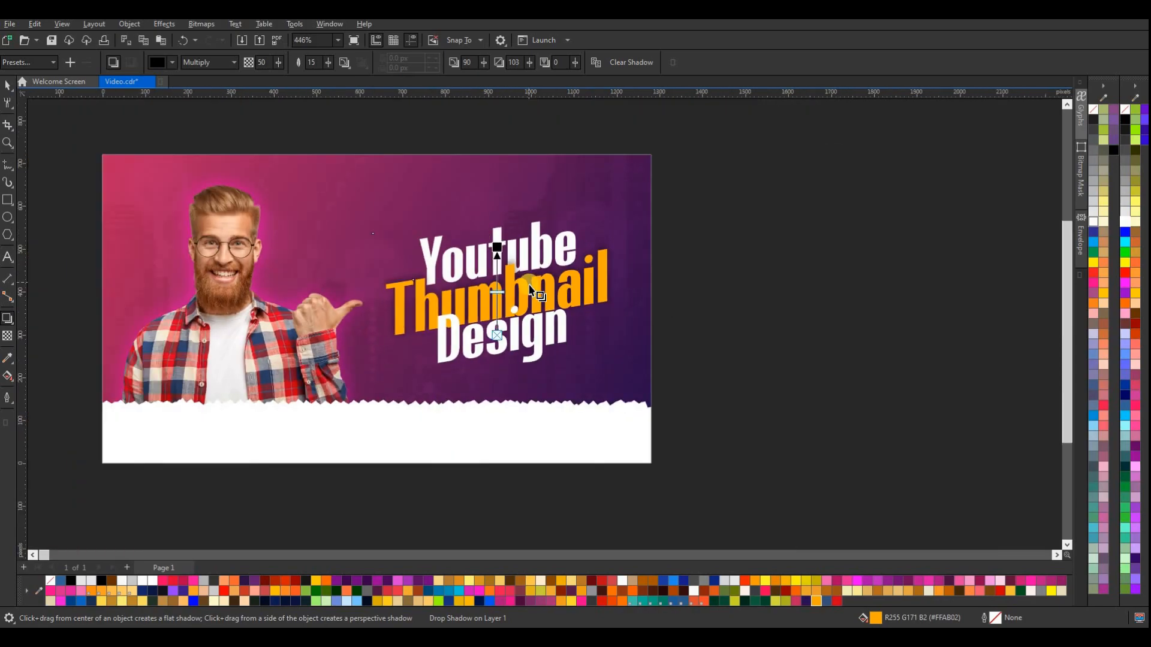
# Cast an upward black drop shadow with a stretch of about 106 from the word "Design"
pyautogui.click(482, 322)
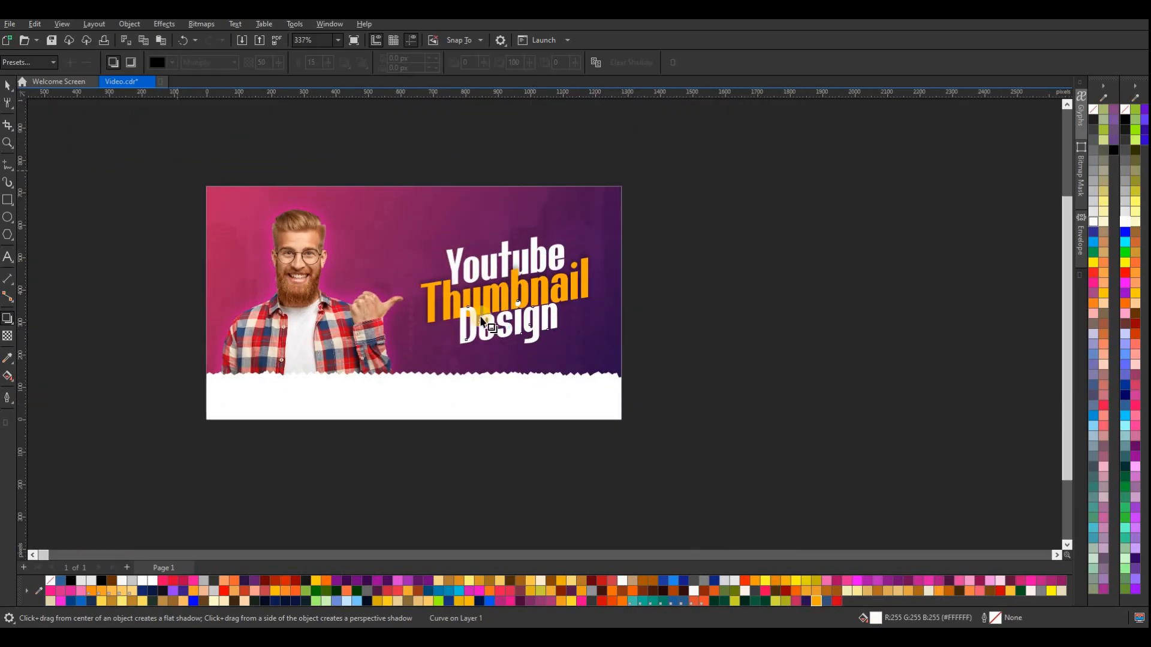
pyautogui.scroll(3, 508, 334)
pyautogui.moveTo(513, 345); pyautogui.dragTo(510, 281)
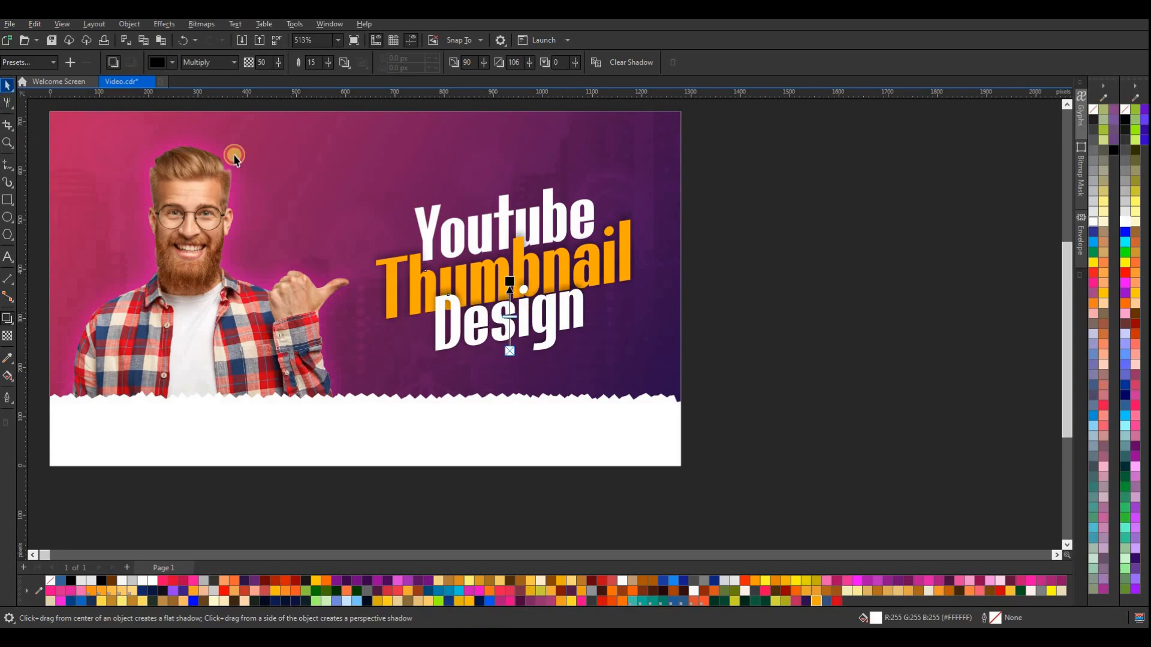
pyautogui.click(758, 274)
pyautogui.scroll(-3, 607, 282)
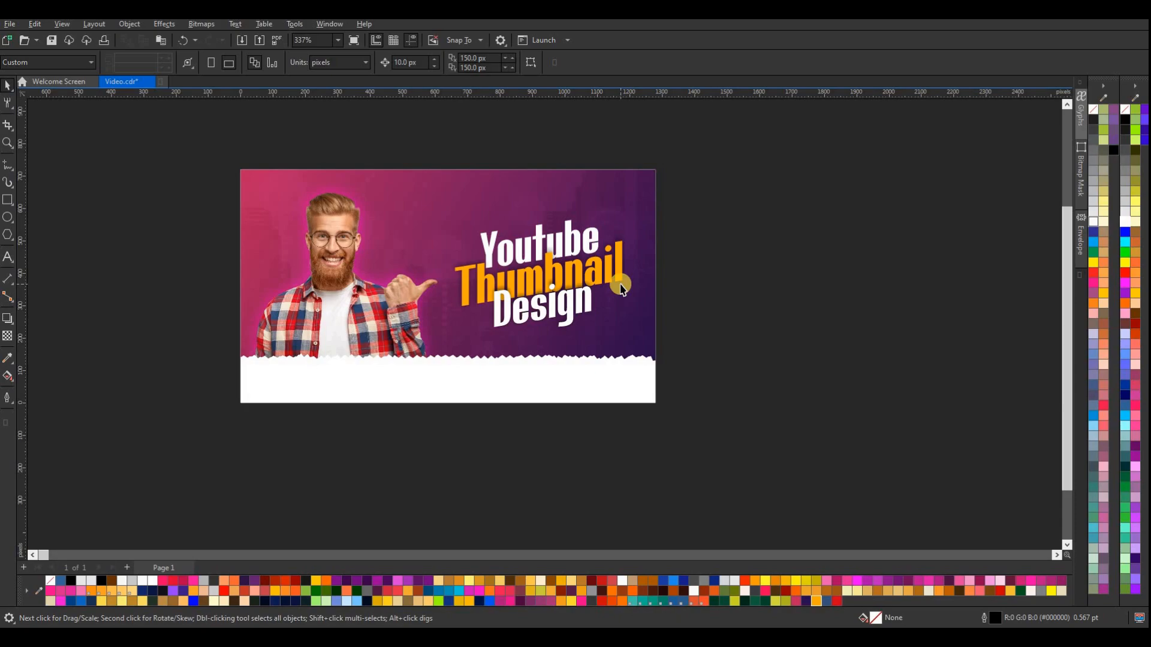
# Draw three short freehand accent strokes above the end of "Youtube", together spanning about 60 by 60 px
pyautogui.click(13, 174)
pyautogui.click(46, 165)
pyautogui.scroll(4, 572, 227)
pyautogui.moveTo(635, 201)
pyautogui.mouseDown()
pyautogui.moveTo(630, 227)
pyautogui.moveTo(610, 198)
pyautogui.moveTo(615, 217)
pyautogui.mouseUp()
pyautogui.click(8, 86)
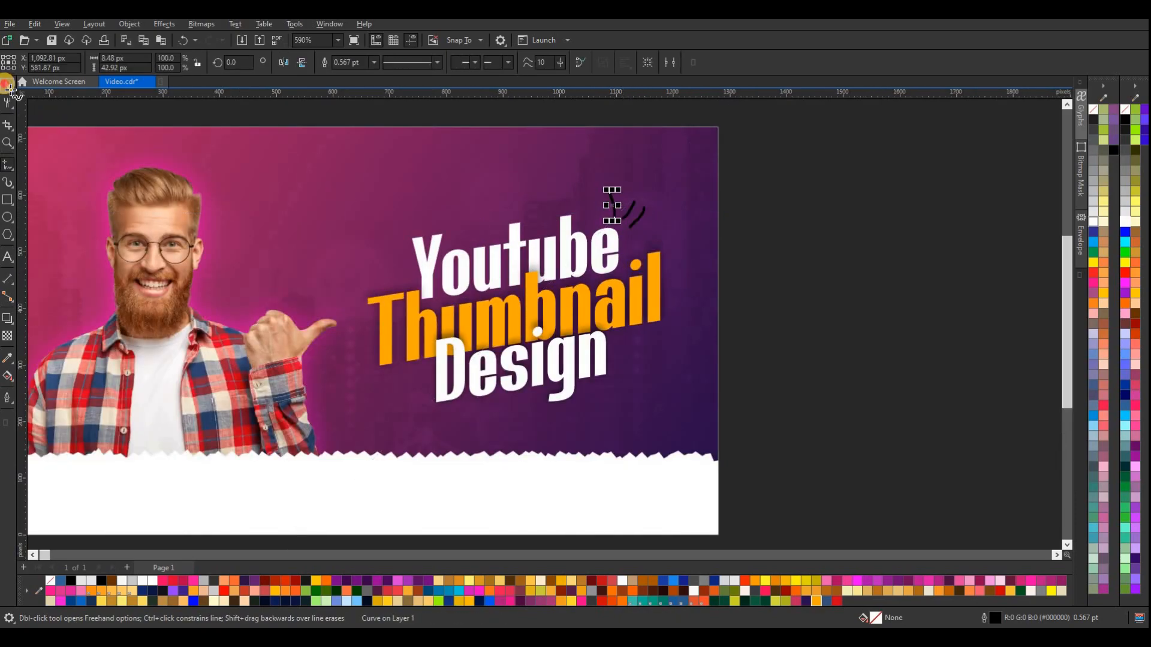
# Give all three accent strokes above "Youtube" a white fill and white outline
pyautogui.moveTo(784, 182); pyautogui.dragTo(593, 239)
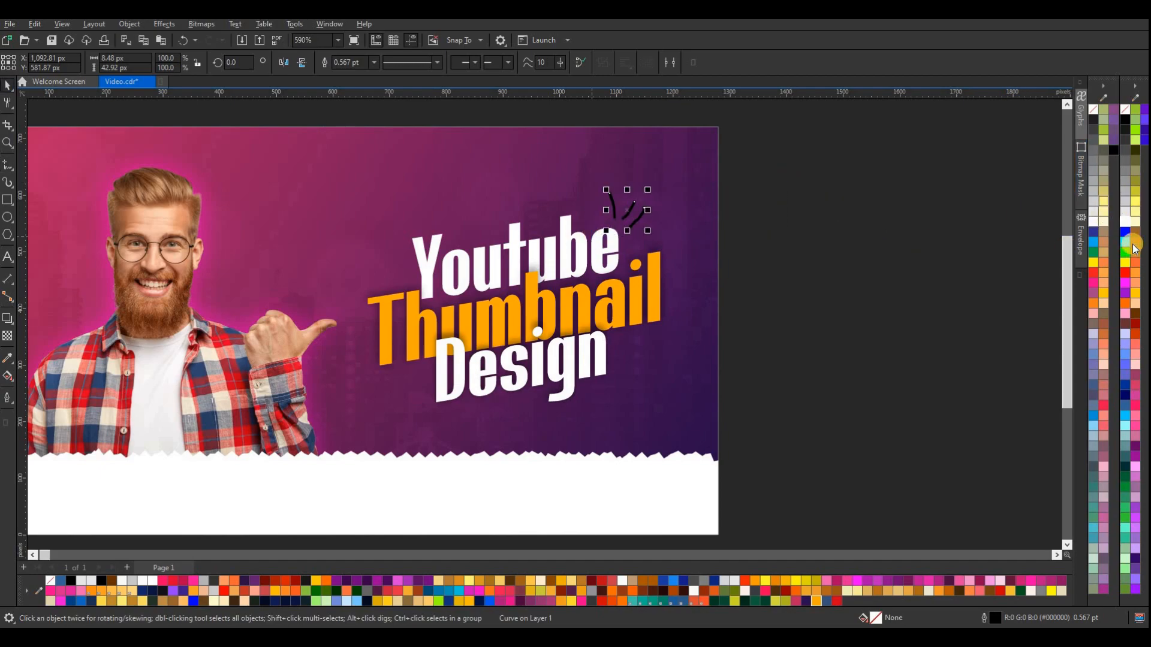
pyautogui.click(784, 257)
pyautogui.moveTo(777, 174); pyautogui.dragTo(578, 239)
pyautogui.click(1125, 223)
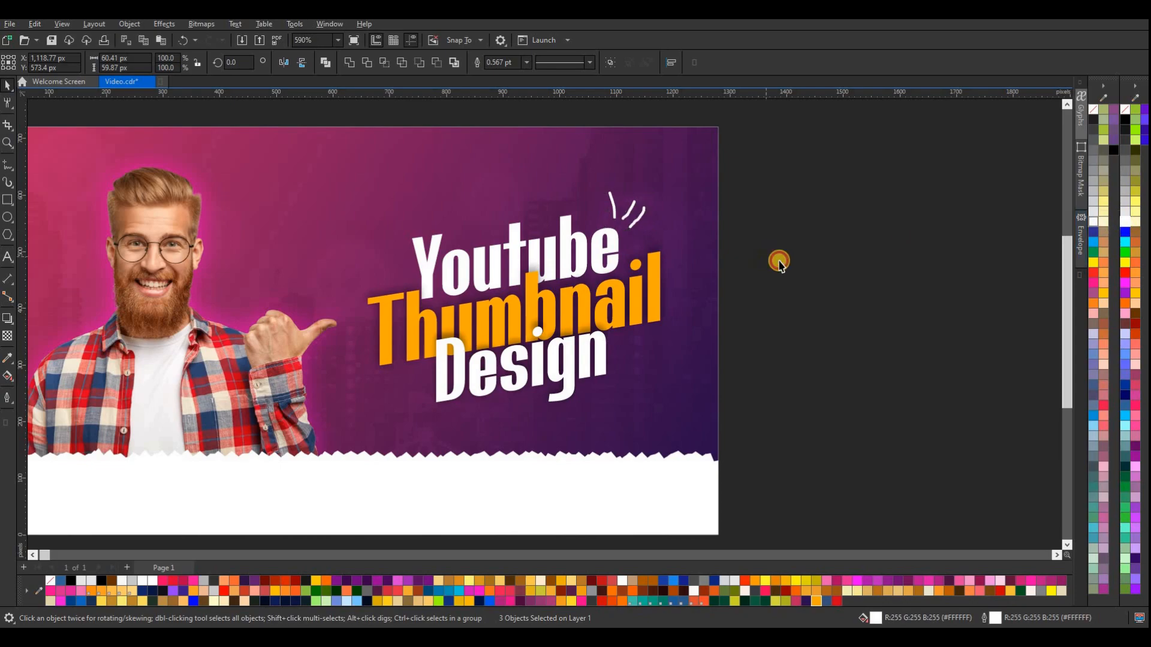
pyautogui.click(780, 261)
pyautogui.scroll(-3, 786, 267)
pyautogui.scroll(3, 705, 222)
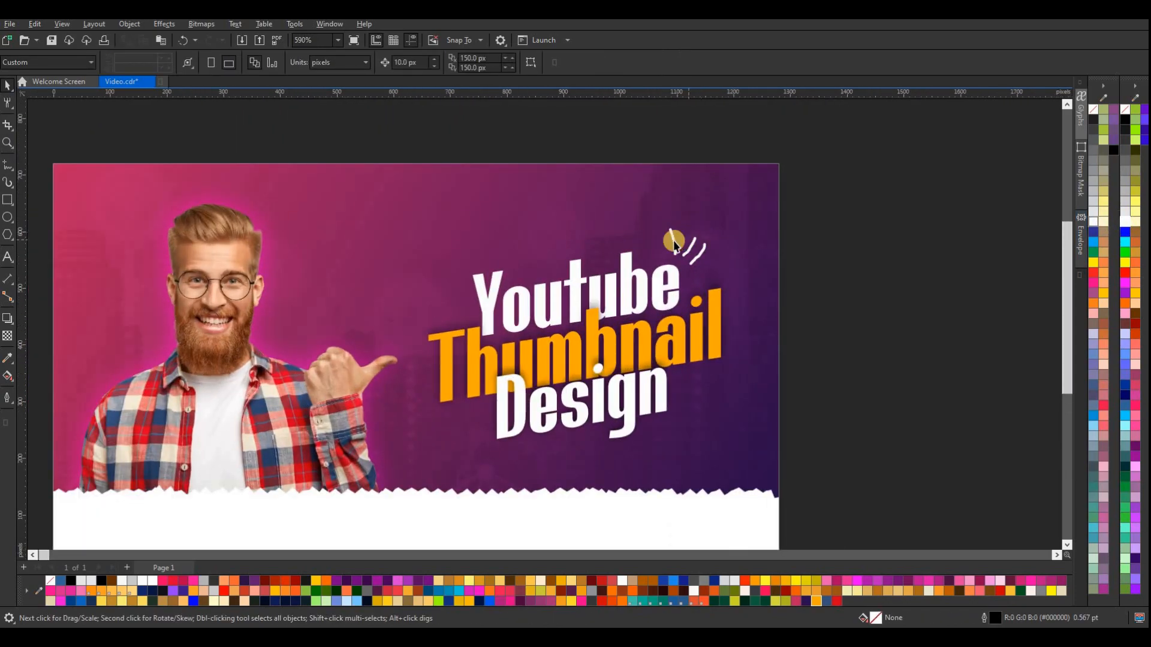
# Reshape the leftmost accent stroke by its nodes so that it leans to the right like the other two
pyautogui.click(674, 240)
pyautogui.press('F10')
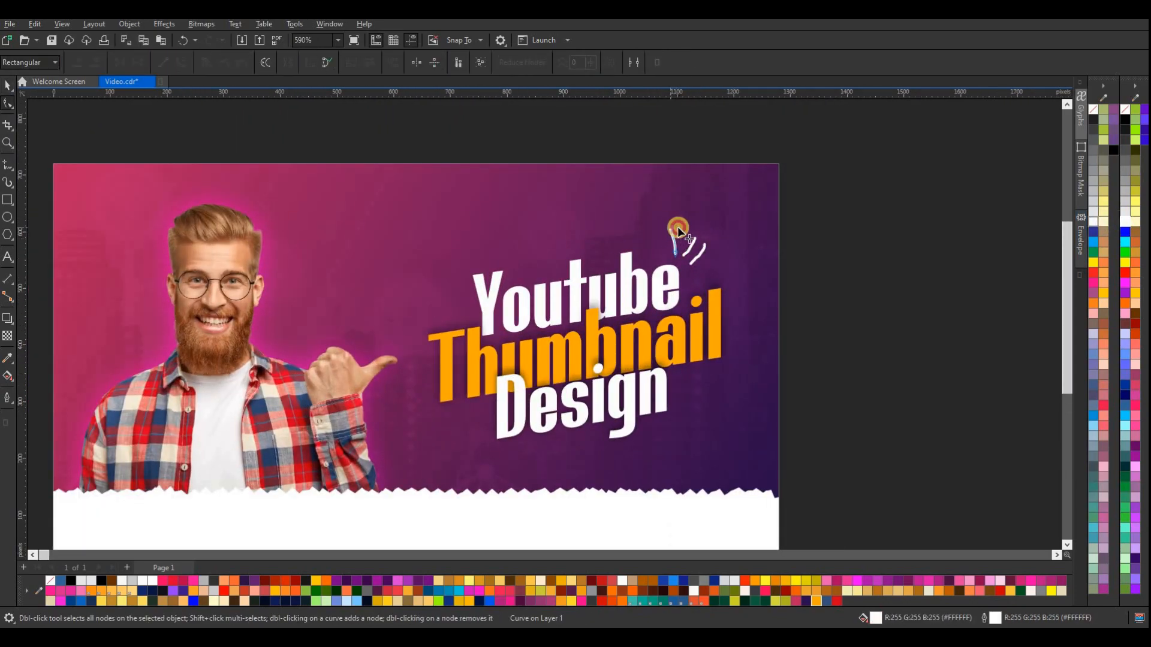
pyautogui.click(684, 246)
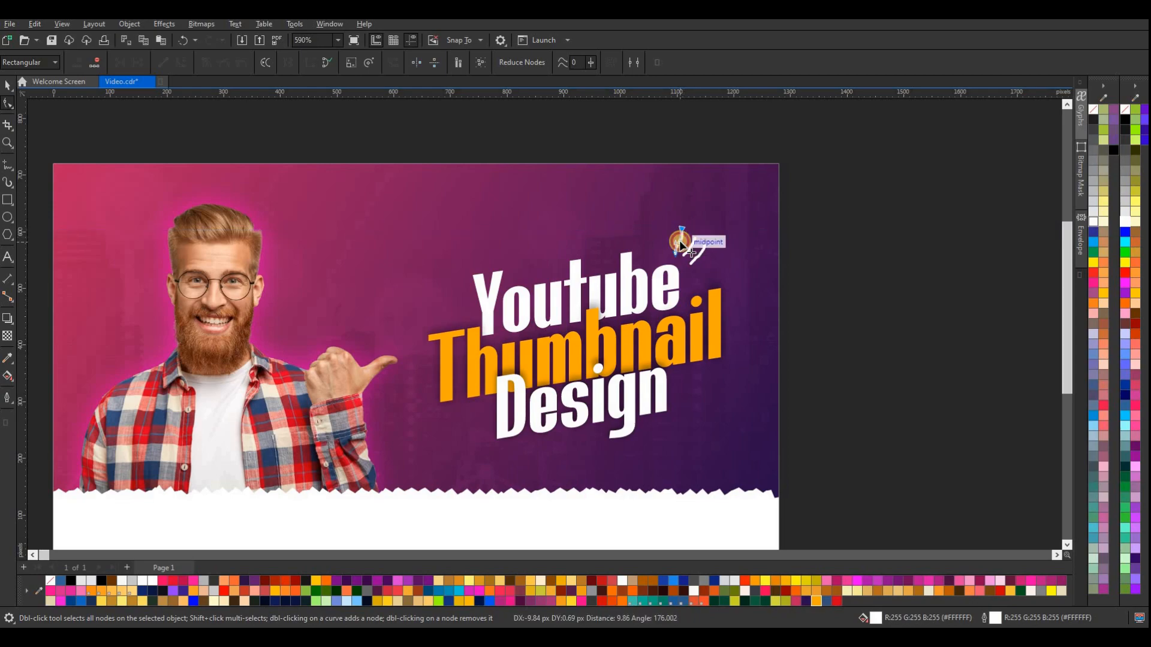
pyautogui.click(8, 86)
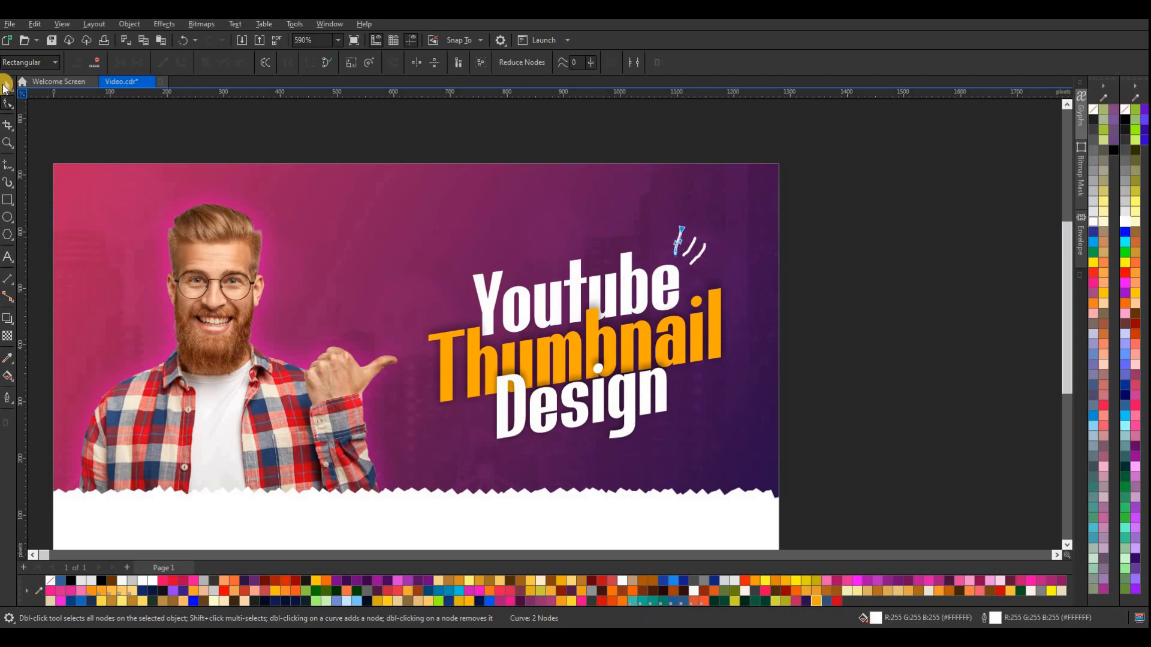
# Copy the three accent strokes to the lower left of "Design" and mirror the copy
pyautogui.moveTo(817, 200); pyautogui.dragTo(676, 284)
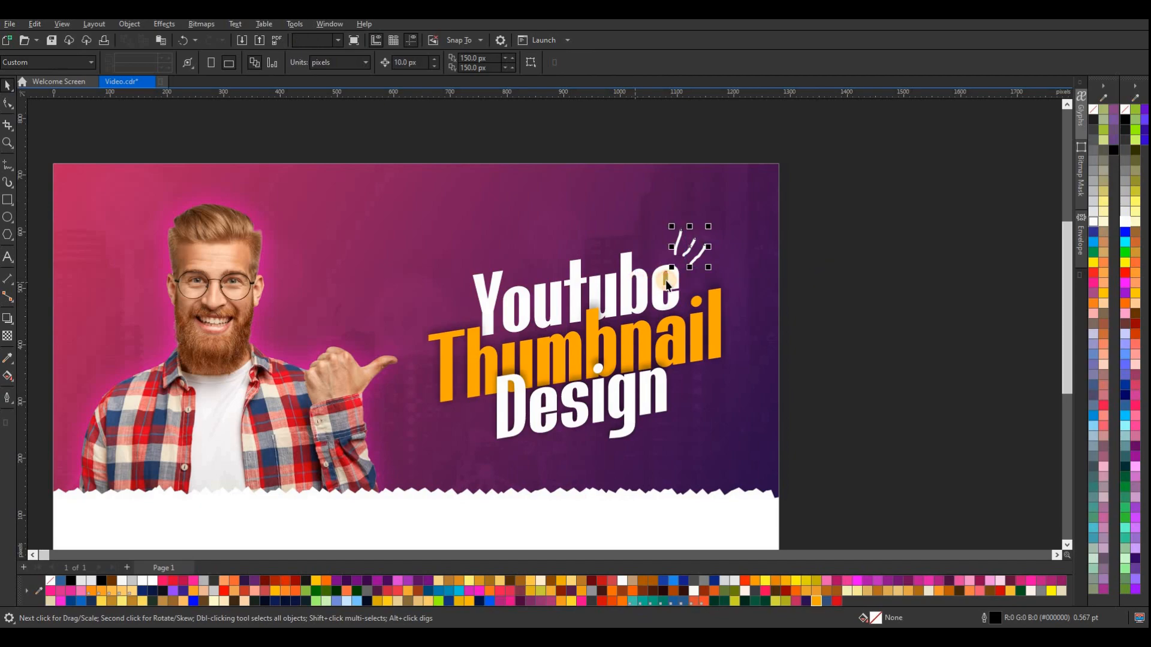
pyautogui.moveTo(491, 375); pyautogui.dragTo(467, 434)
pyautogui.rightClick(468, 434)
pyautogui.click(304, 63)
pyautogui.click(943, 383)
pyautogui.scroll(-2, 675, 284)
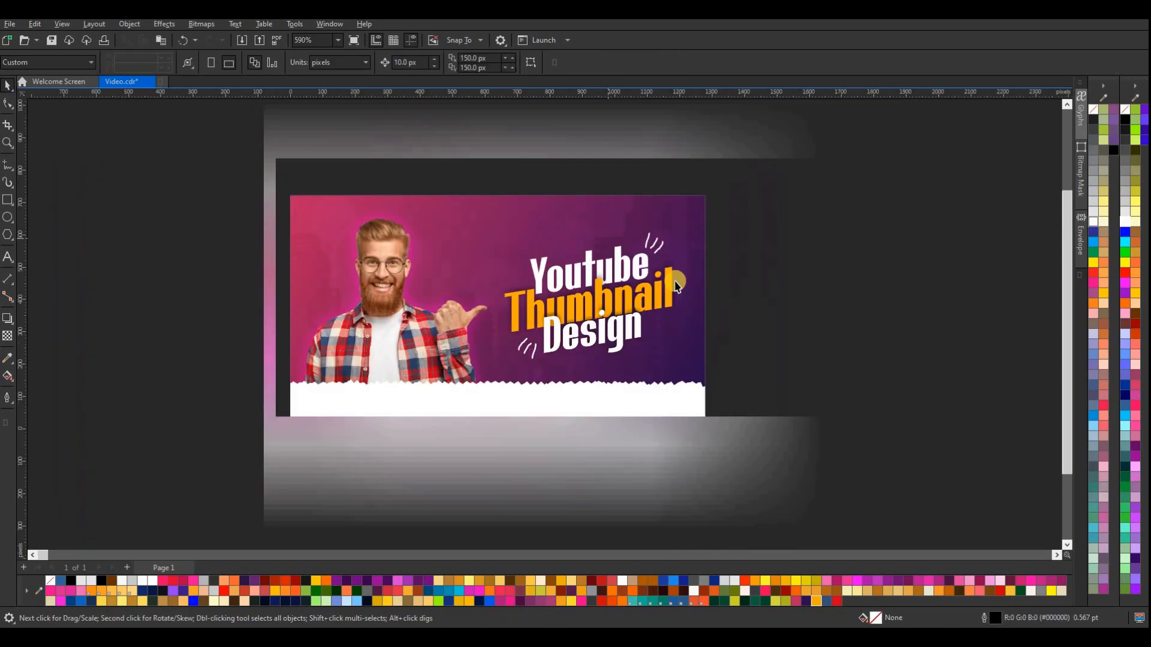
pyautogui.scroll(-2, 676, 284)
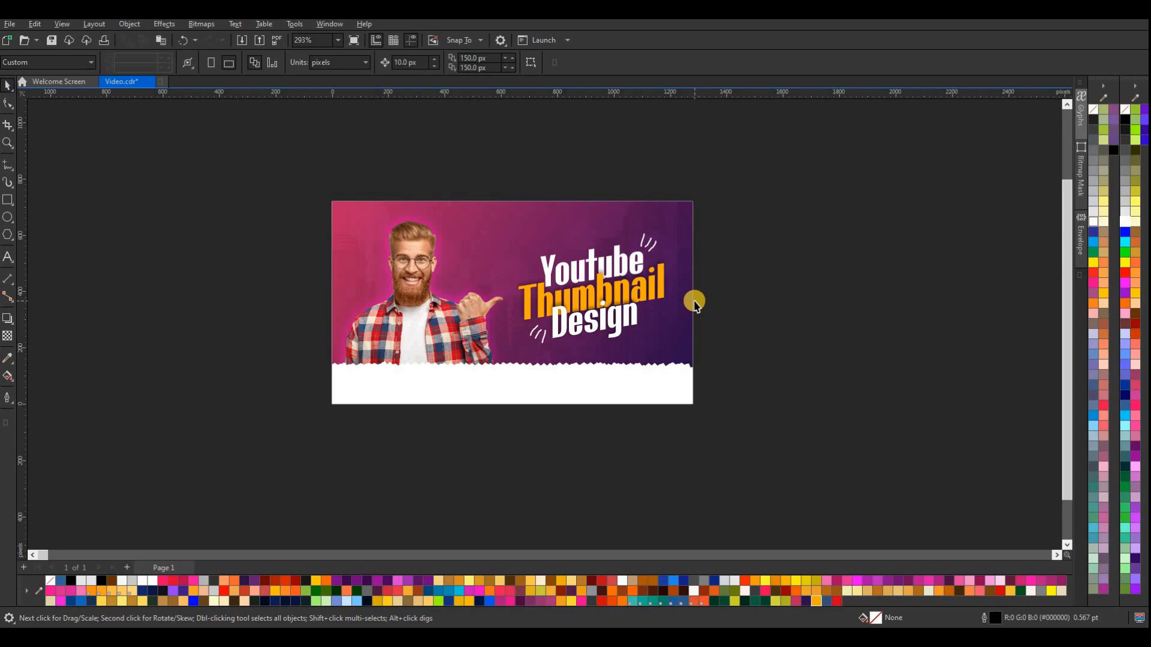
# Enlarge the whole title with its accent strokes to about 611 by 414 px and shift it slightly left
pyautogui.moveTo(708, 218); pyautogui.dragTo(481, 379)
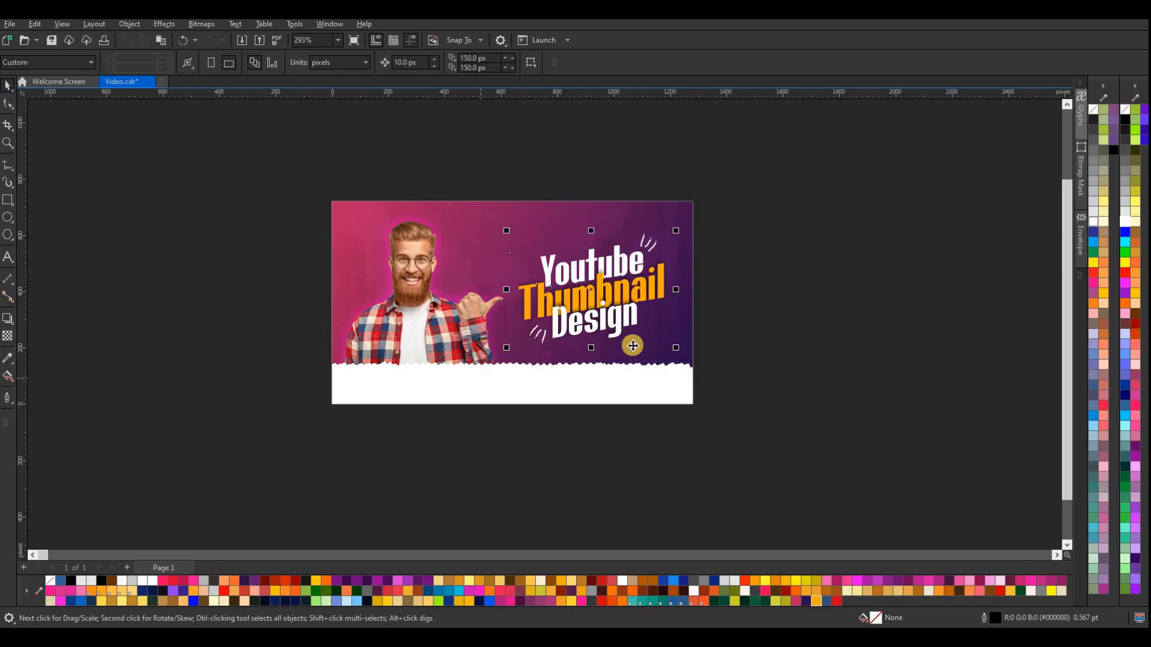
pyautogui.moveTo(506, 230); pyautogui.dragTo(525, 250)
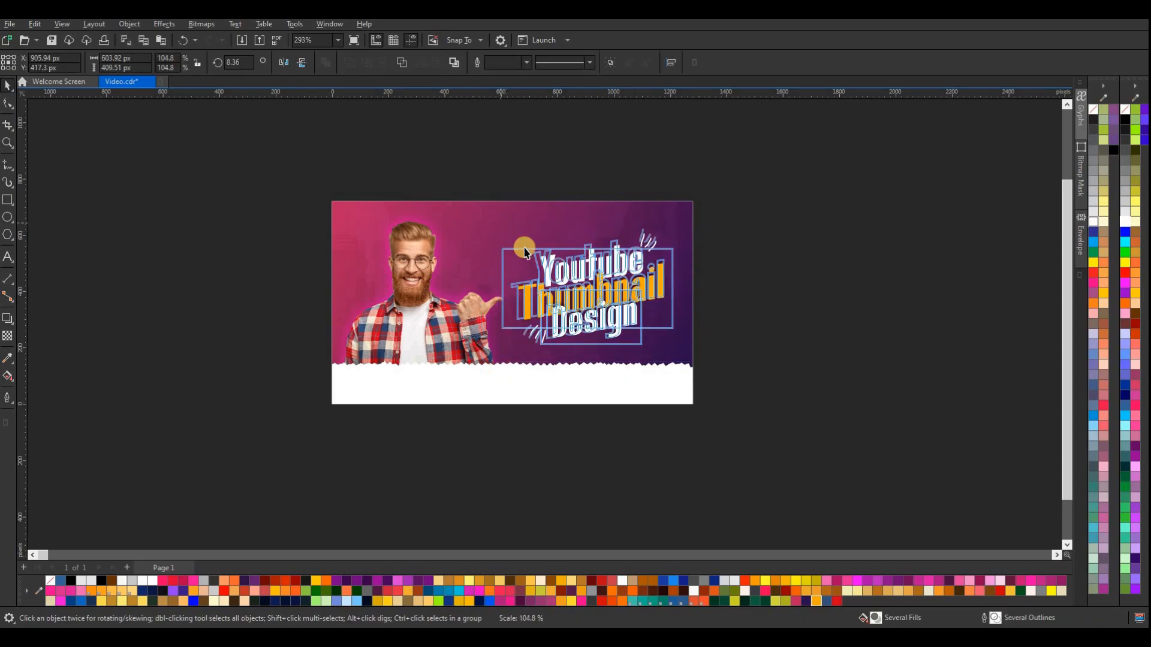
pyautogui.moveTo(678, 350); pyautogui.dragTo(680, 353)
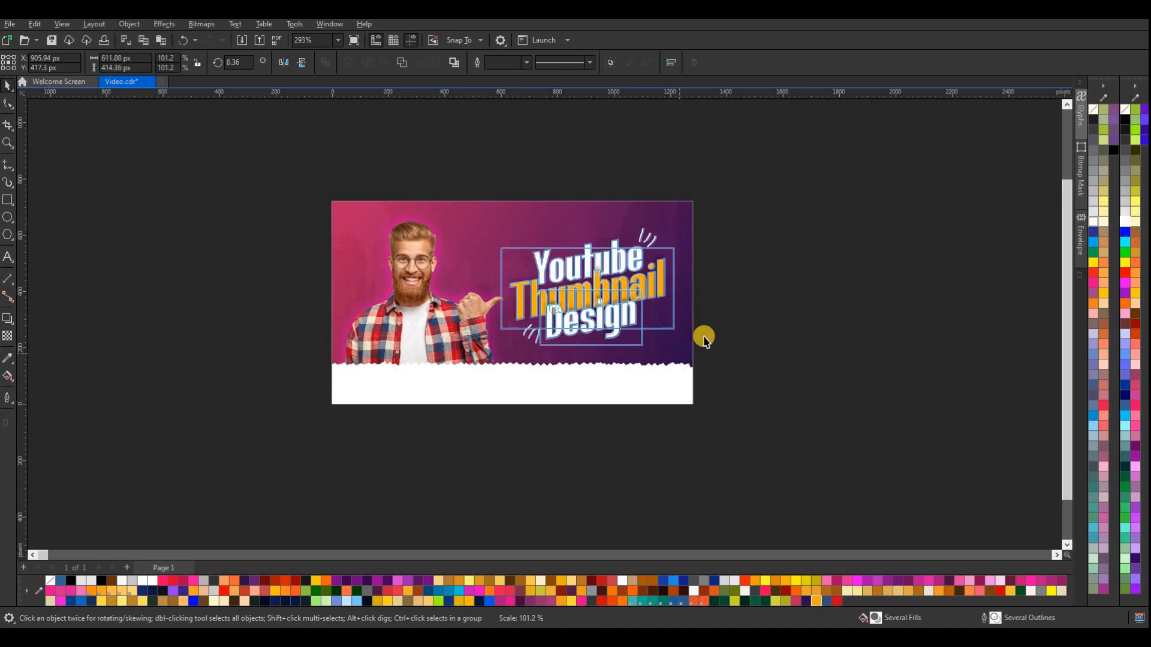
pyautogui.click(565, 190)
pyautogui.scroll(-1, 570, 200)
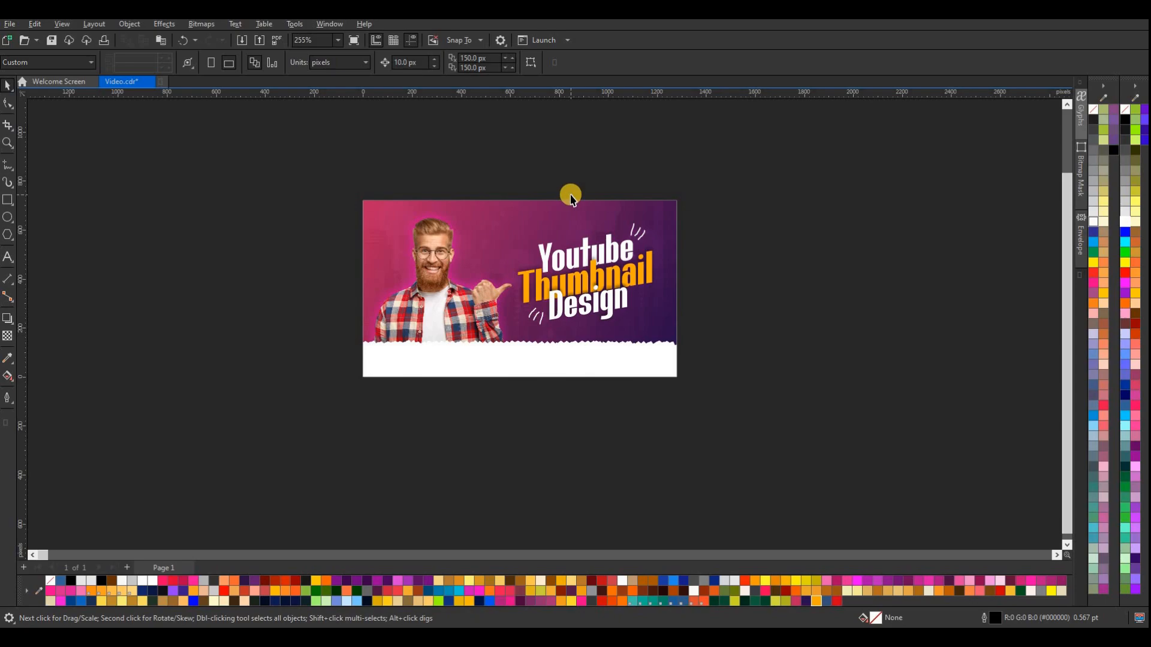
# Draw a rectangle of about 122 by 67 px in the thumbnail's upper-left corner and give it a white outline
pyautogui.click(7, 202)
pyautogui.scroll(7, 368, 224)
pyautogui.moveTo(433, 231); pyautogui.dragTo(449, 237)
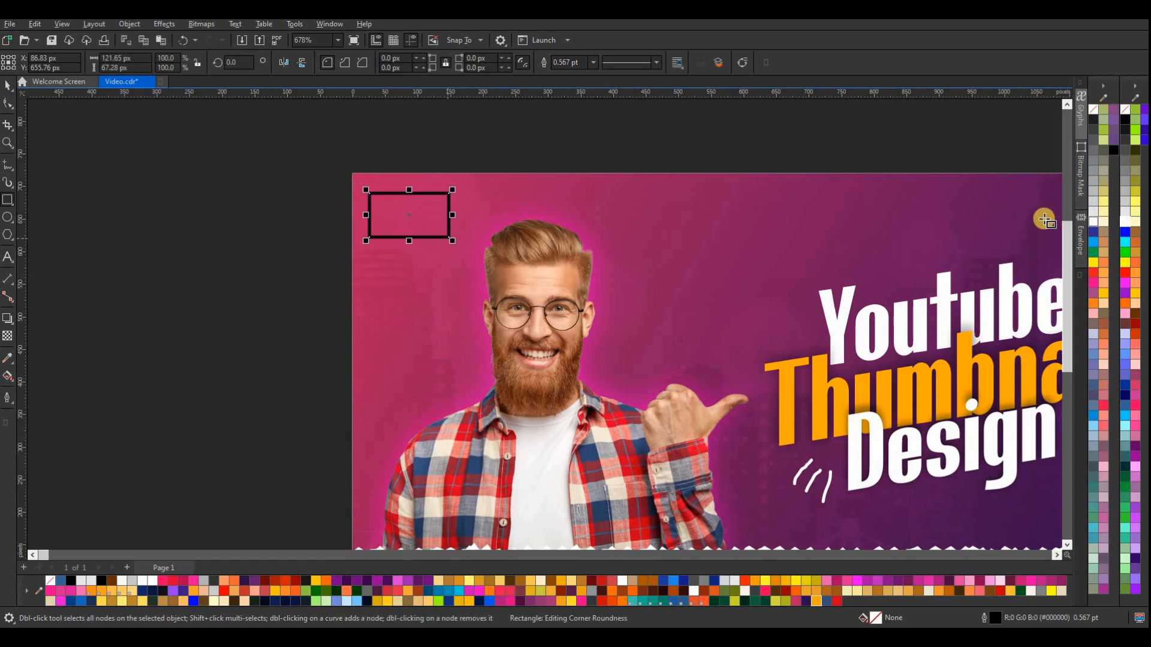
pyautogui.rightClick(1121, 221)
pyautogui.click(8, 86)
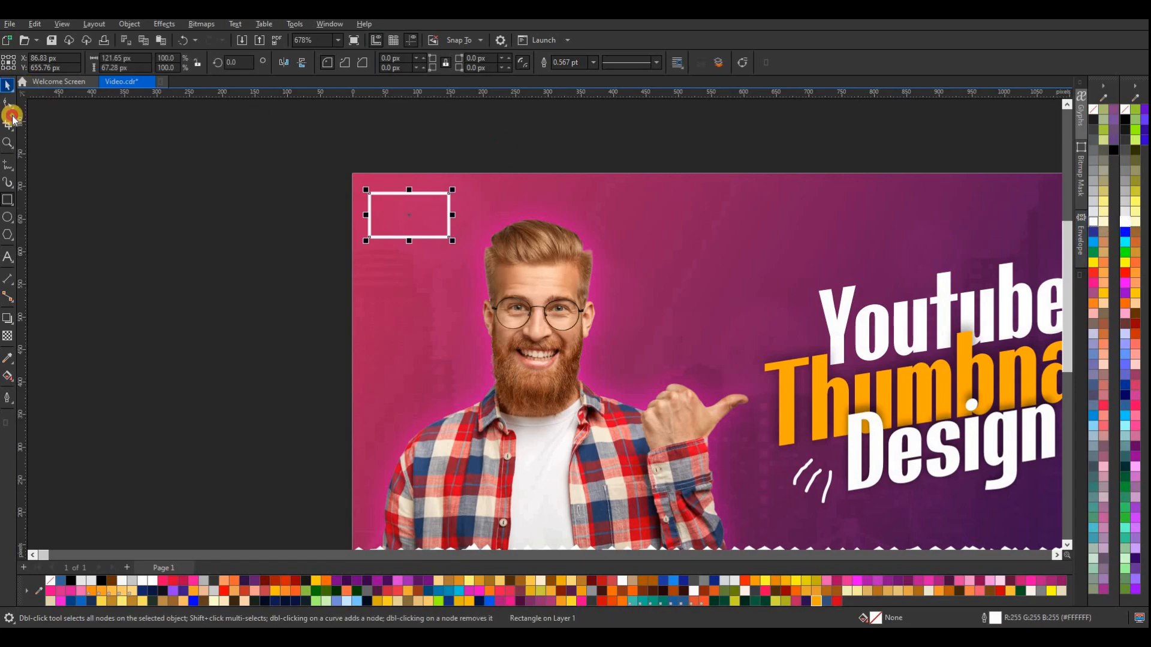
pyautogui.click(193, 298)
pyautogui.scroll(-3, 193, 298)
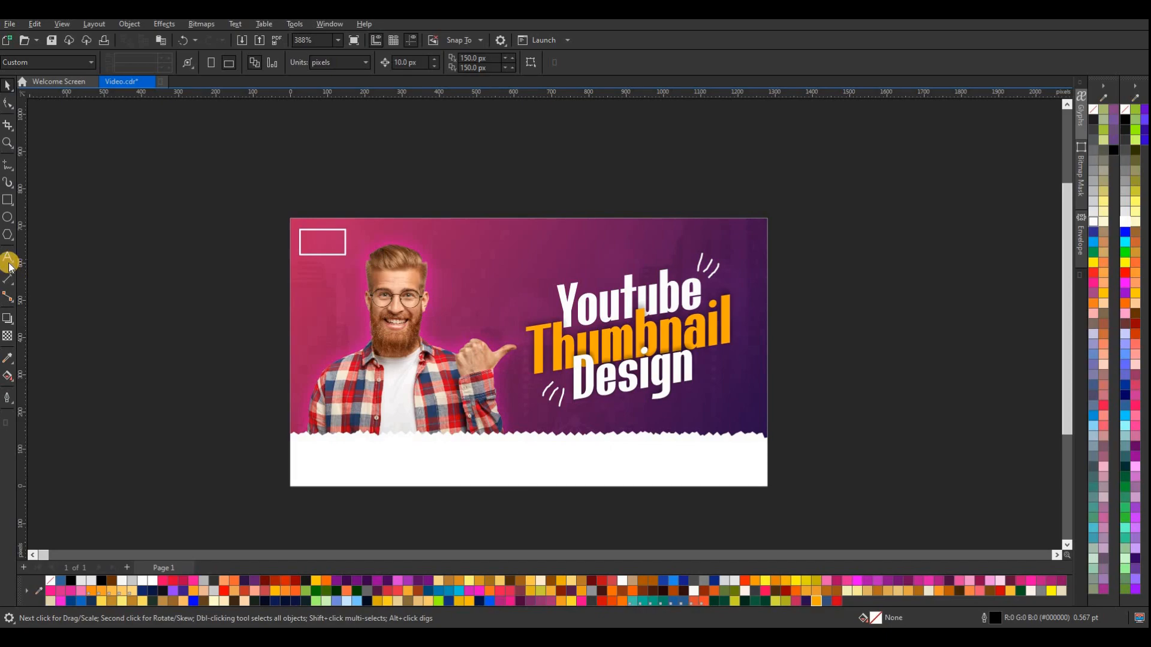
# Add the two-line text "CHANNEL LOGO", center it inside the small rectangle at about 74 by 29 px and fill it white
pyautogui.click(23, 259)
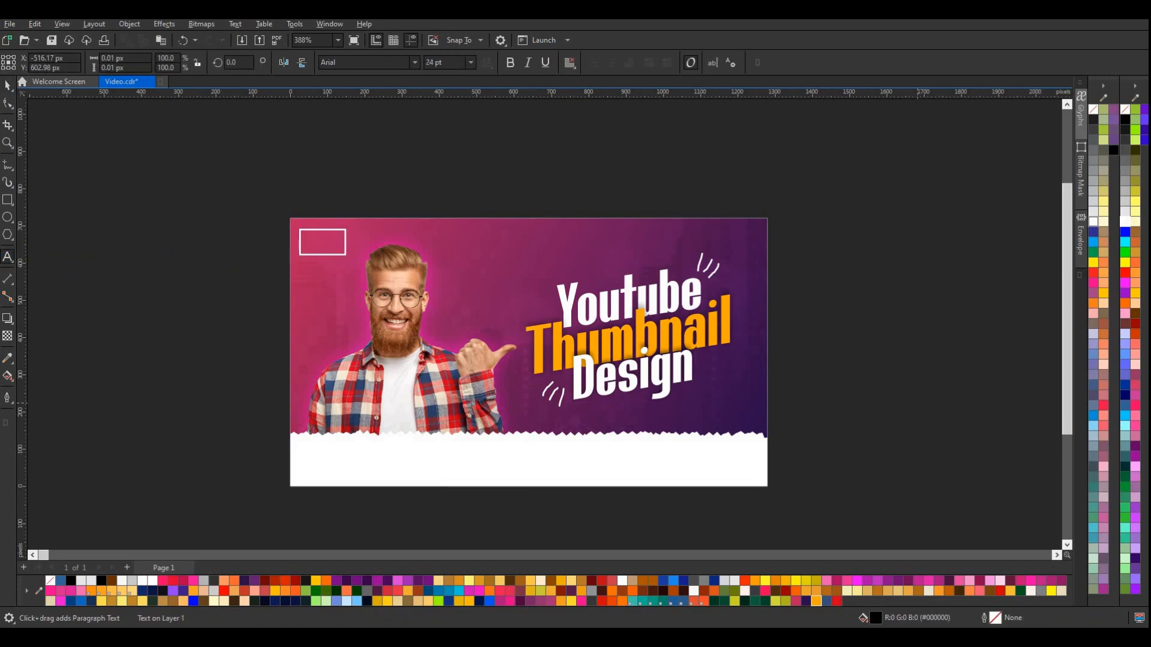
pyautogui.write('CHANNEL ')
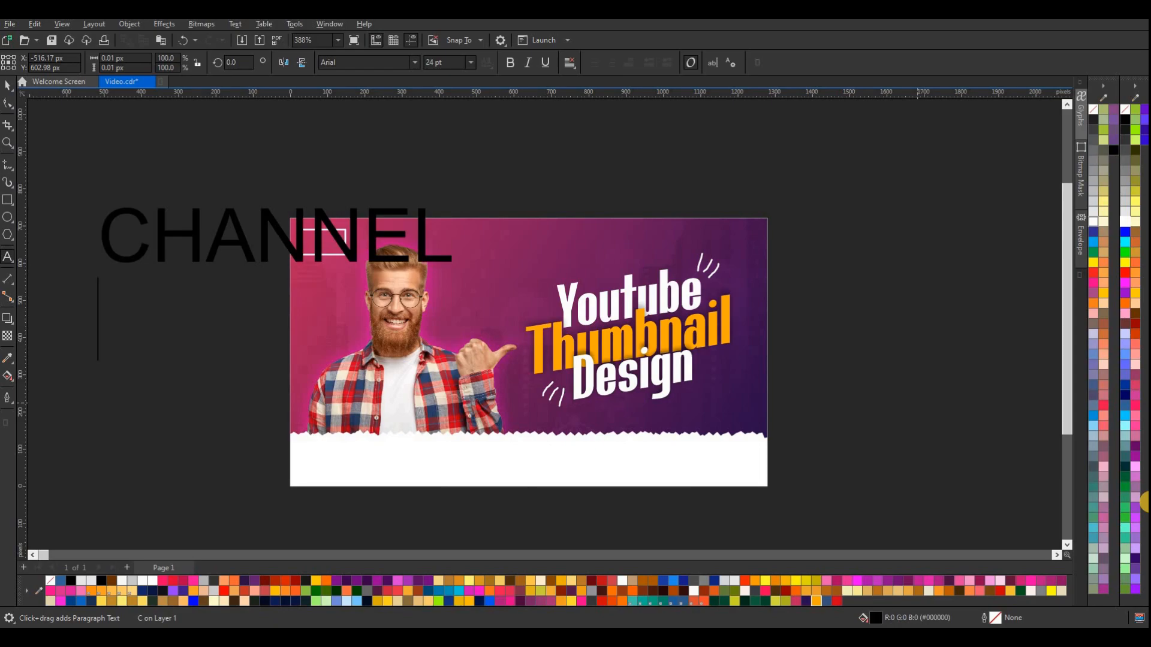
pyautogui.write('LOGO')
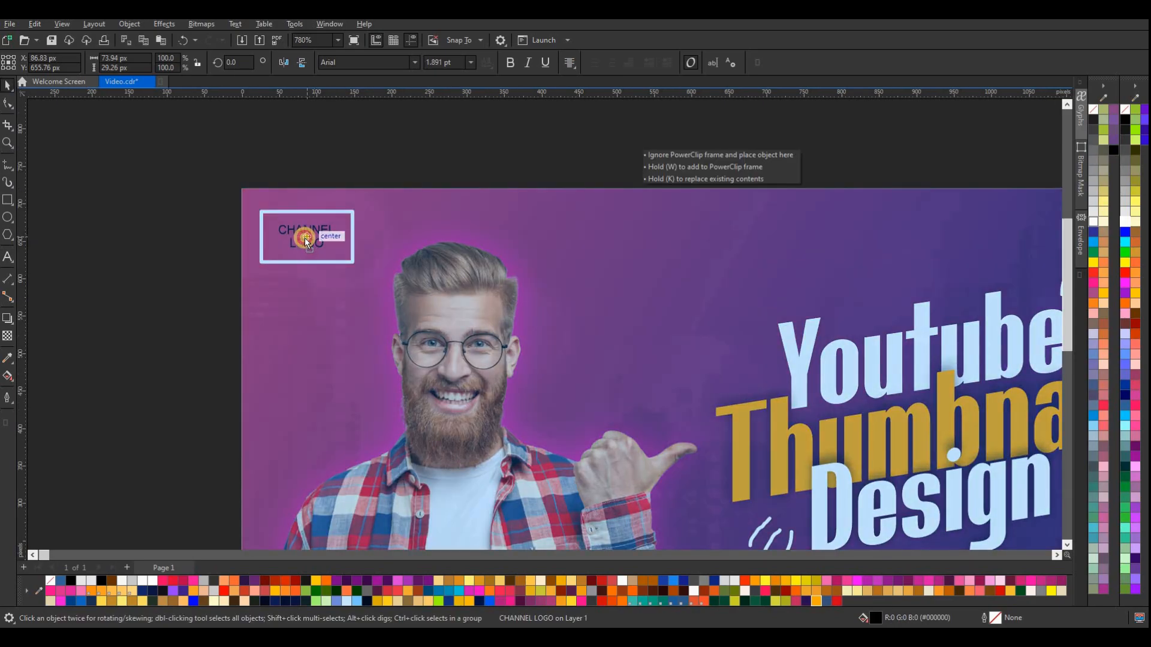
pyautogui.moveTo(304, 237); pyautogui.dragTo(305, 238)
pyautogui.moveTo(1119, 227); pyautogui.dragTo(308, 236)
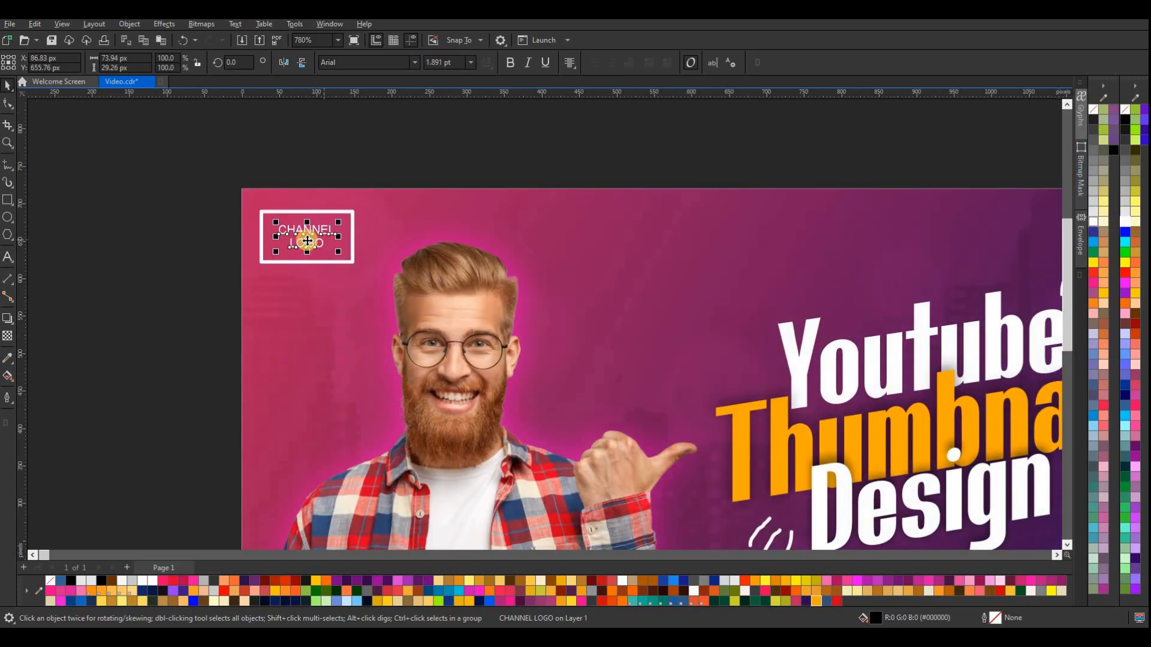
# Enlarge the "CHANNEL LOGO" text to about 37 px high and widen its letter spacing to about 107 px overall width
pyautogui.scroll(3, 308, 236)
pyautogui.moveTo(363, 265); pyautogui.dragTo(370, 271)
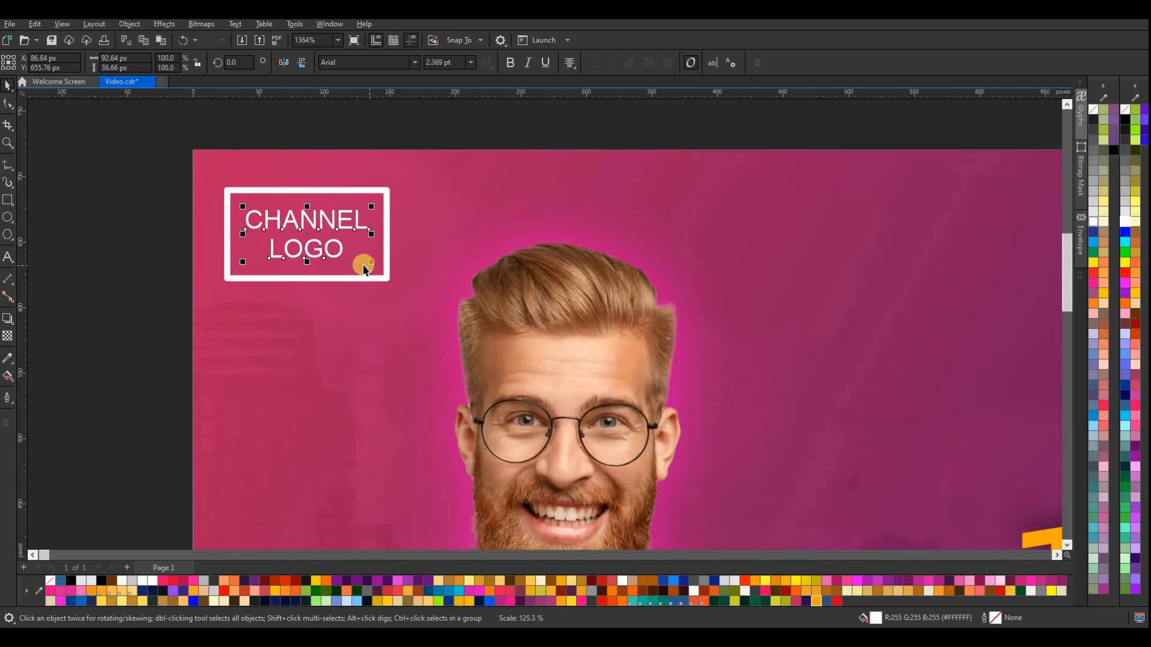
pyautogui.click(8, 103)
pyautogui.moveTo(374, 265); pyautogui.dragTo(382, 264)
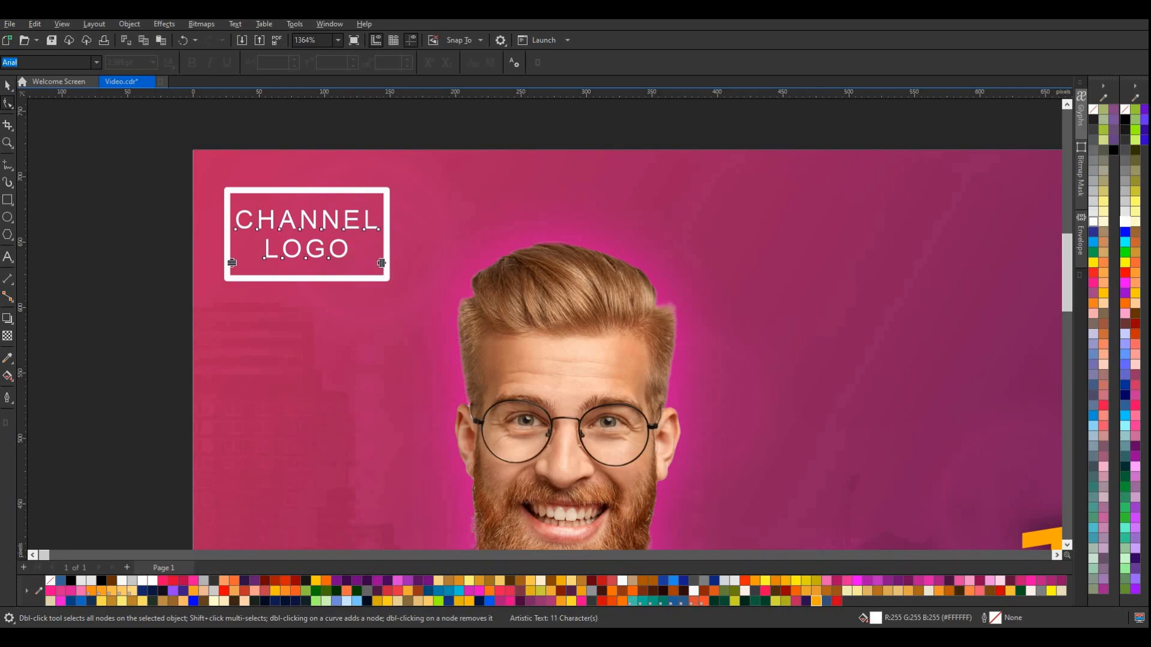
# Recenter the "CHANNEL LOGO" text inside its white rectangle
pyautogui.press('space')
pyautogui.click(304, 229)
pyautogui.moveTo(308, 233); pyautogui.dragTo(310, 237)
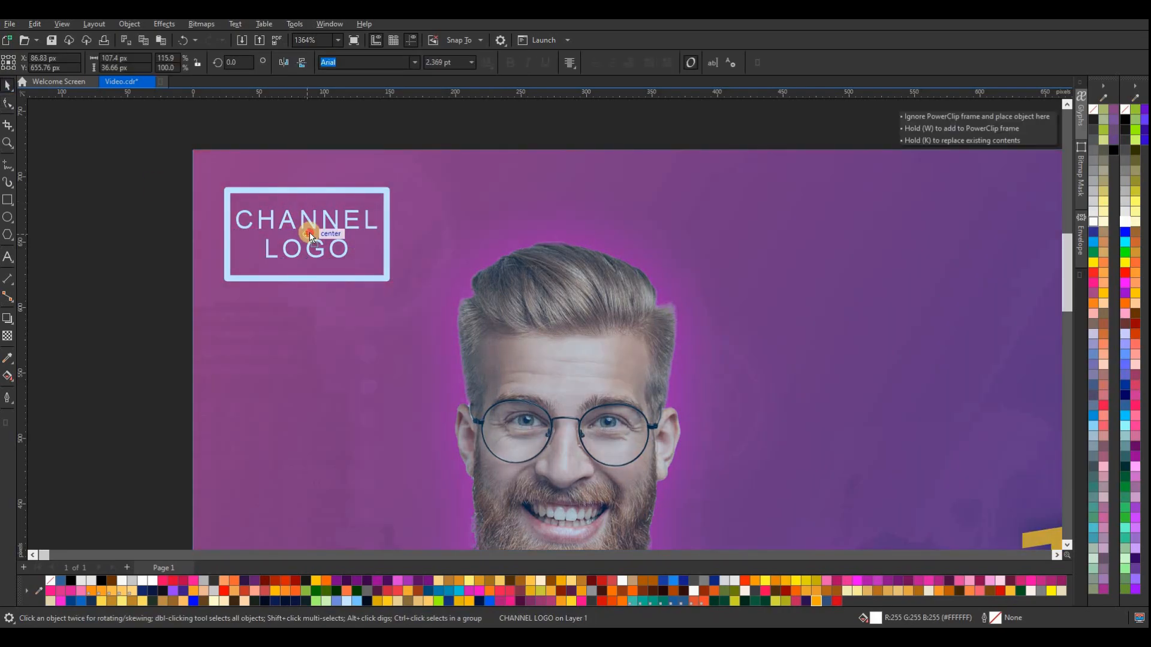
pyautogui.moveTo(322, 182); pyautogui.dragTo(324, 180)
pyautogui.scroll(-1, 334, 124)
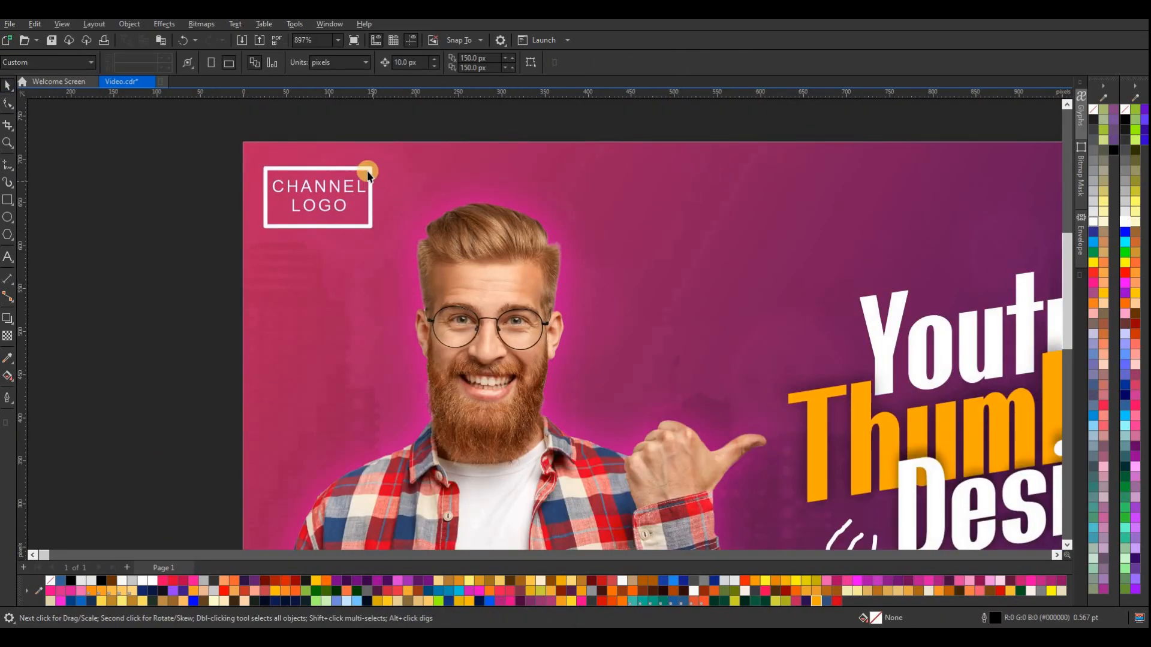
# Set the logo rectangle's outline to mitered corners and square-cut line caps, and toggle its Behind fill option
pyautogui.click(9, 402)
pyautogui.click(45, 399)
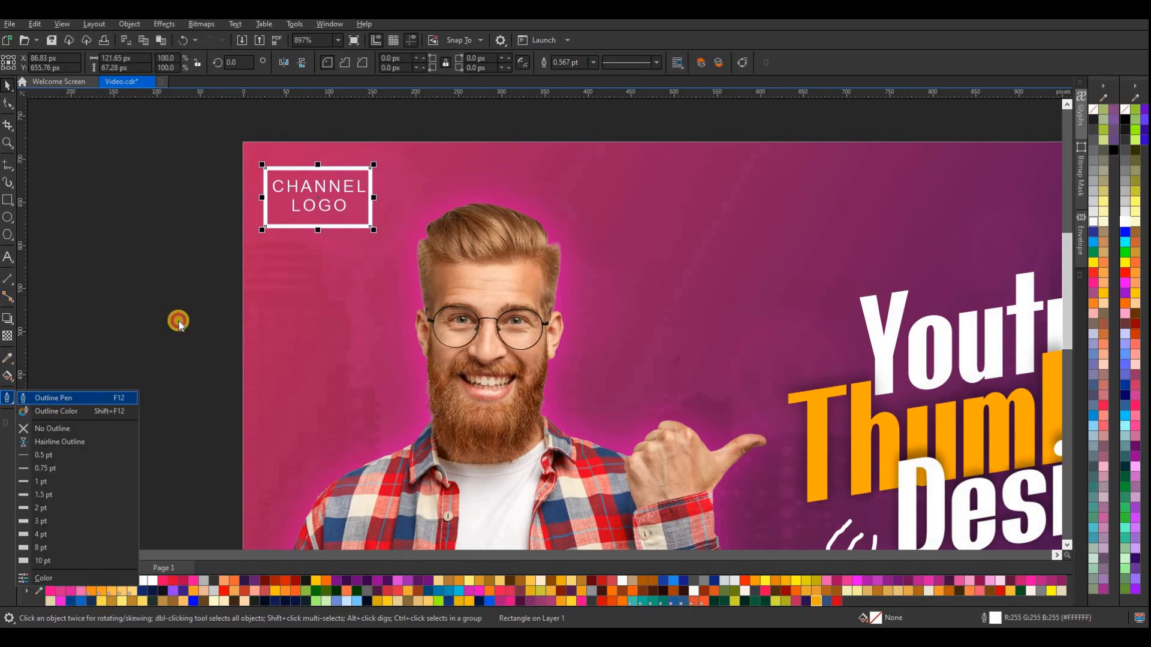
pyautogui.click(641, 252)
pyautogui.click(642, 269)
pyautogui.click(439, 413)
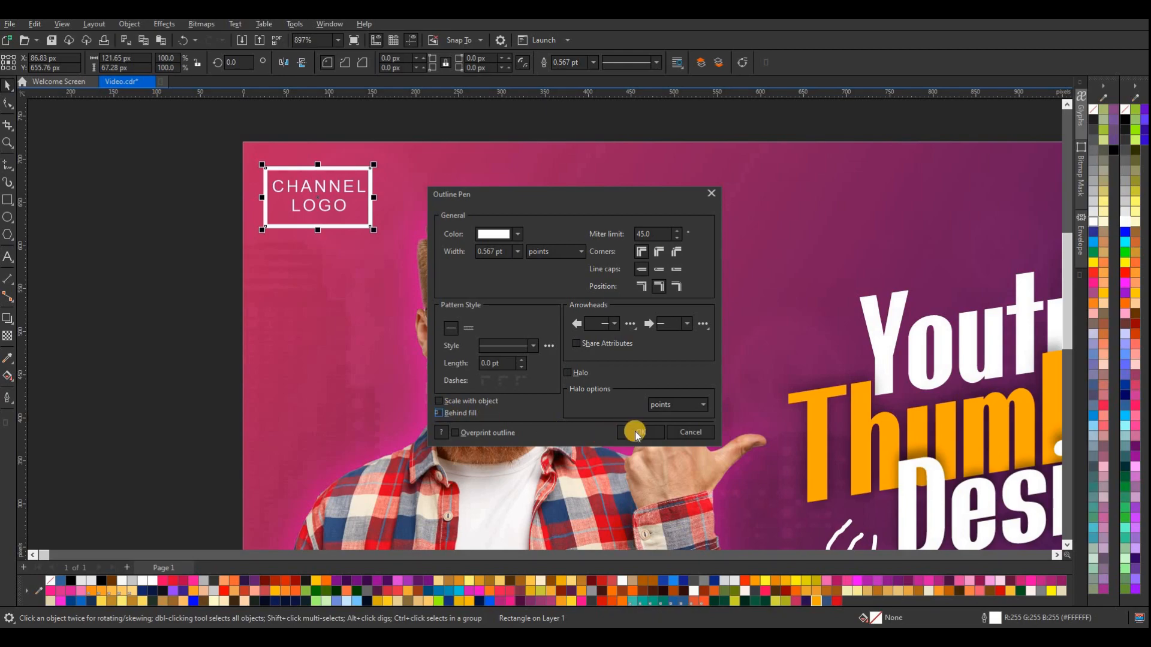
pyautogui.click(637, 432)
pyautogui.press('Escape')
pyautogui.scroll(-3, 384, 180)
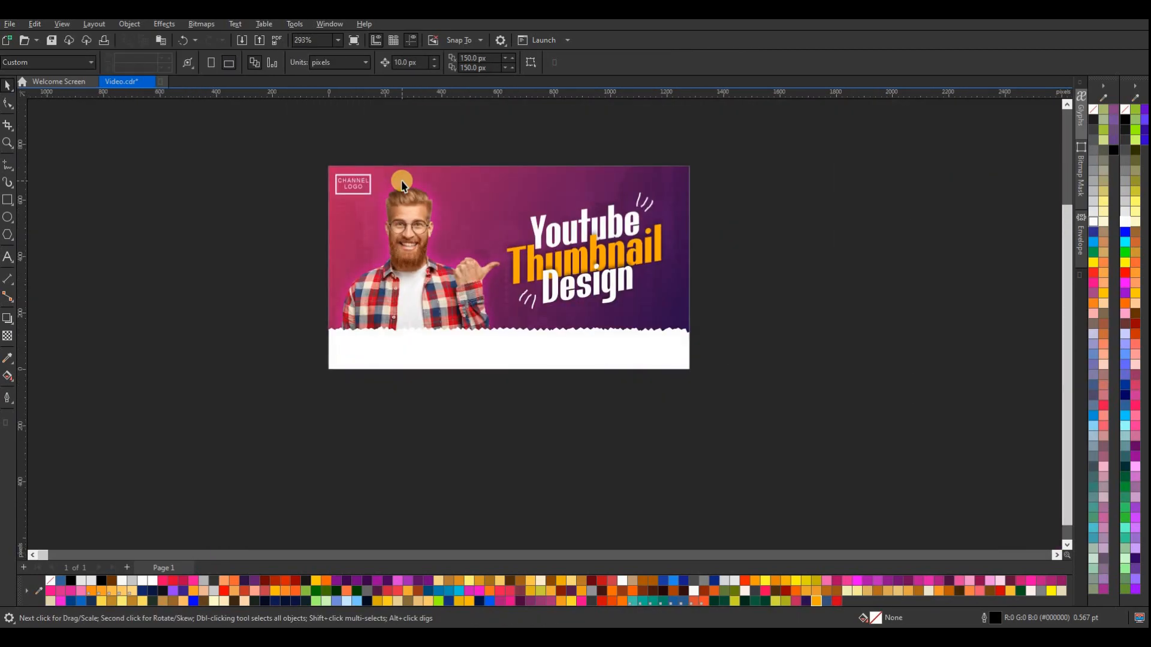
pyautogui.scroll(2, 379, 188)
pyautogui.scroll(-2, 447, 147)
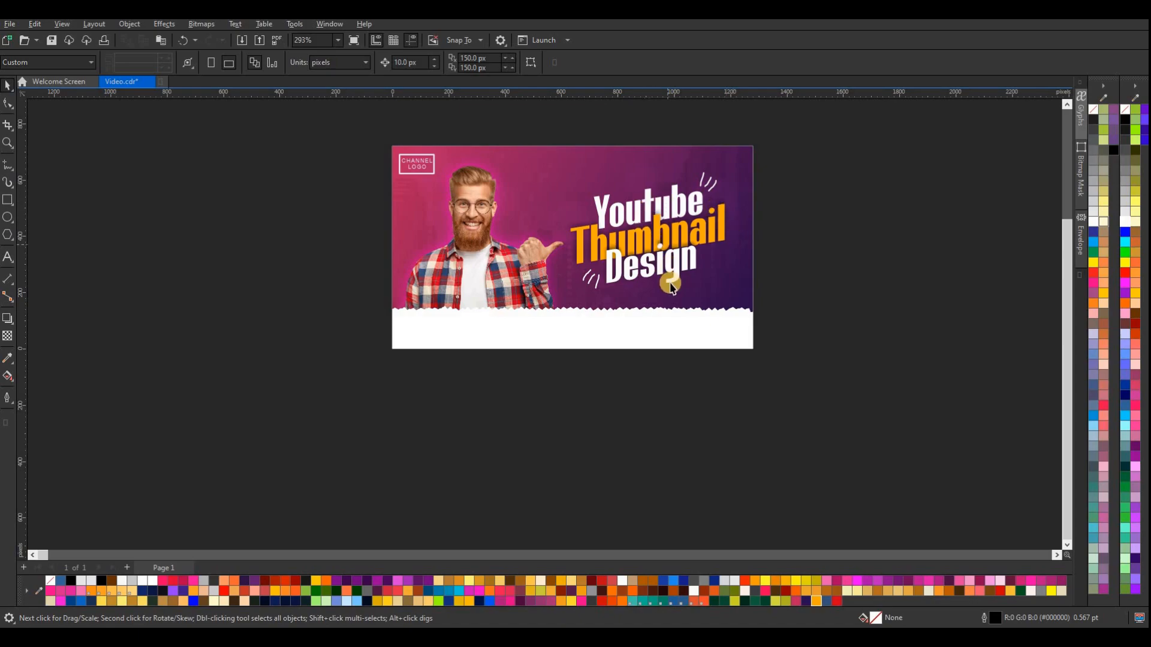
pyautogui.scroll(1, 668, 281)
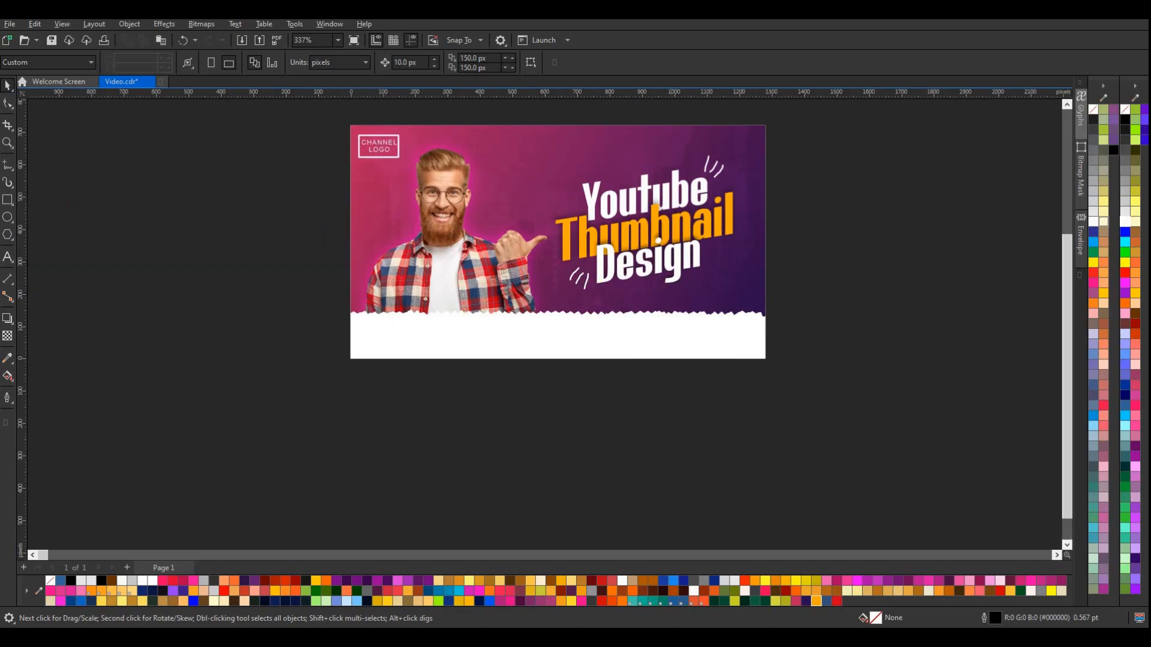
# Draw a rectangle about 380 by 54 px centered on the white strip and round its corners fully into a pill
pyautogui.click(9, 202)
pyautogui.moveTo(494, 329); pyautogui.dragTo(616, 345)
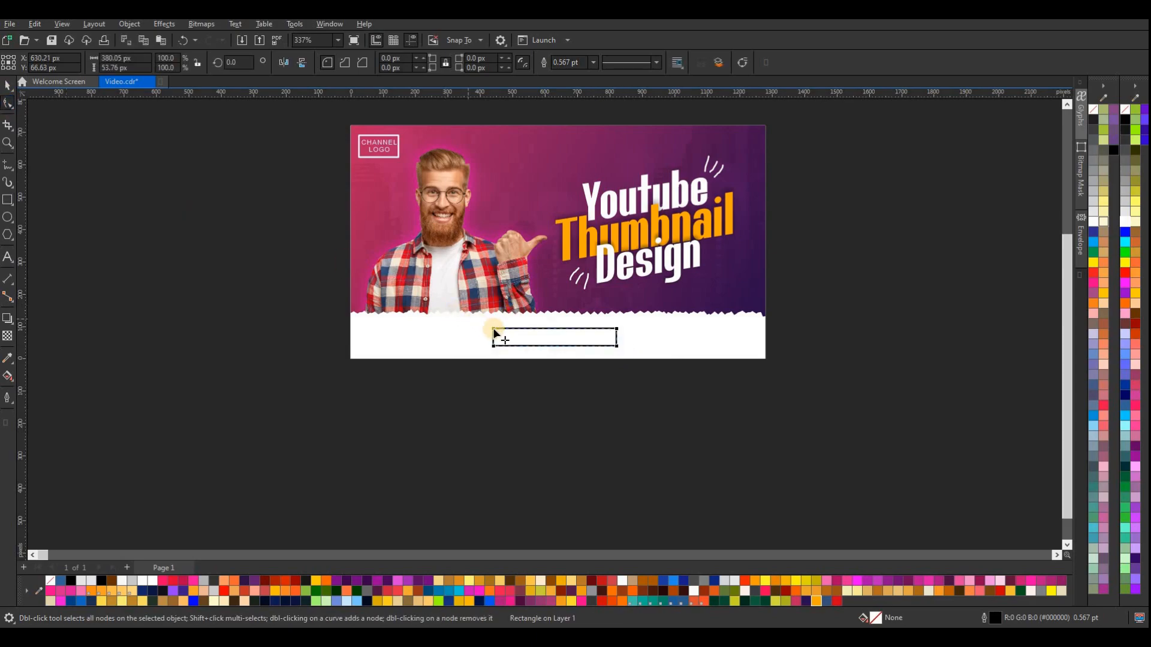
pyautogui.moveTo(534, 340); pyautogui.dragTo(117, 183)
pyautogui.click(7, 87)
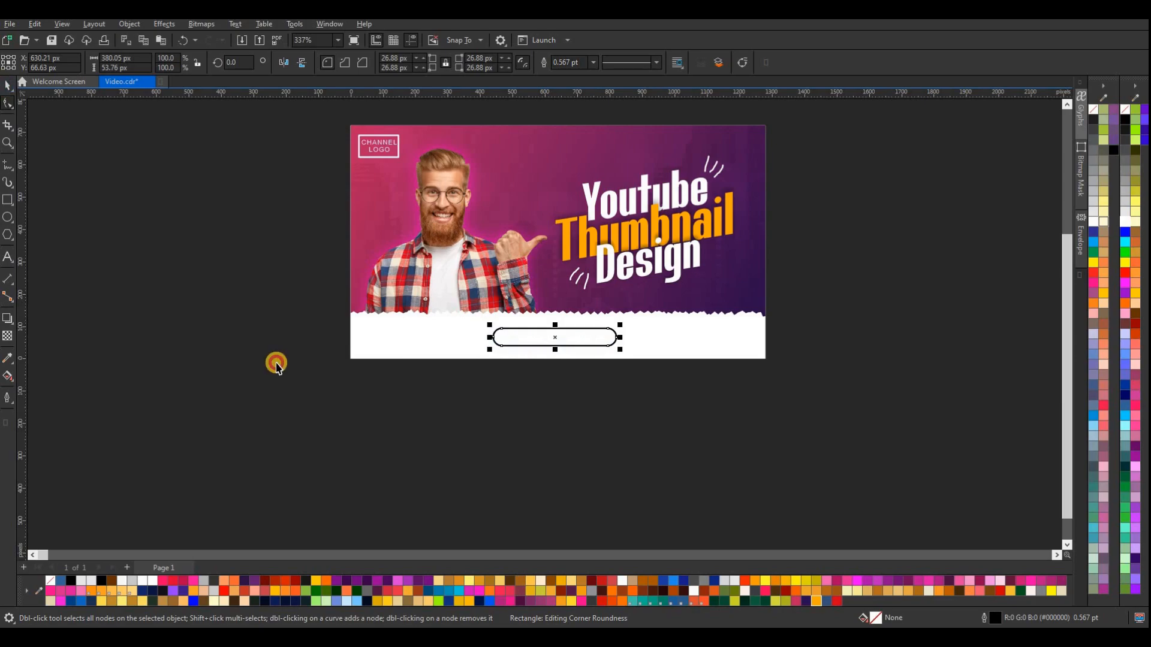
# Remove the pill's outline and fill it with dark gray #333333 after trying red
pyautogui.click(600, 581)
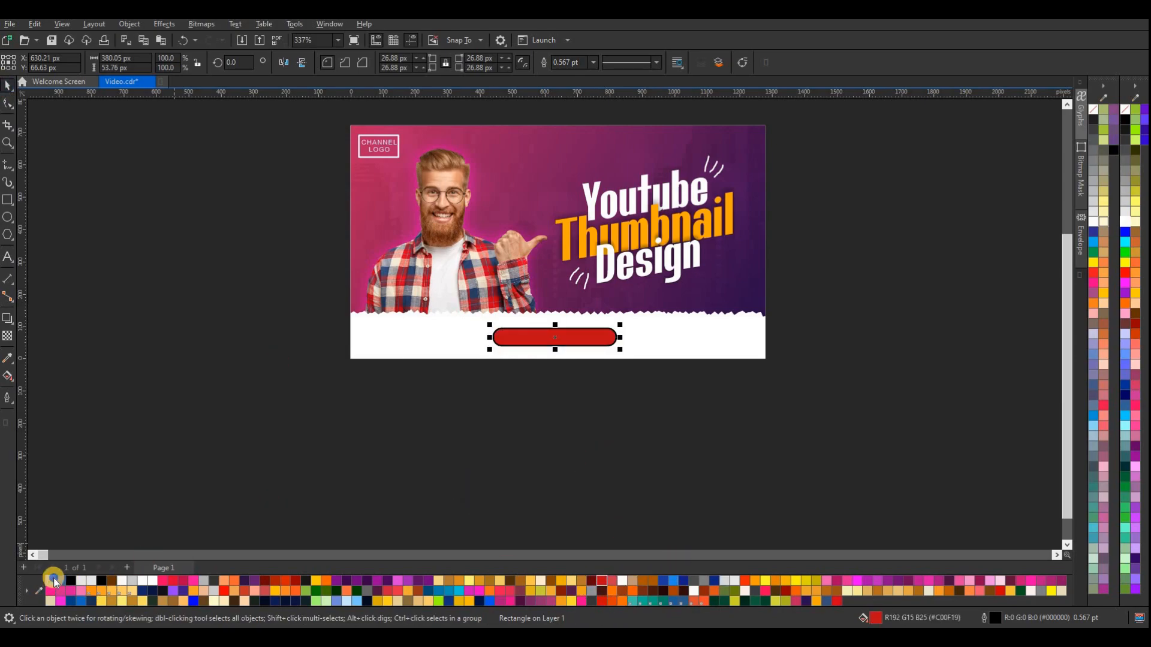
pyautogui.click(525, 438)
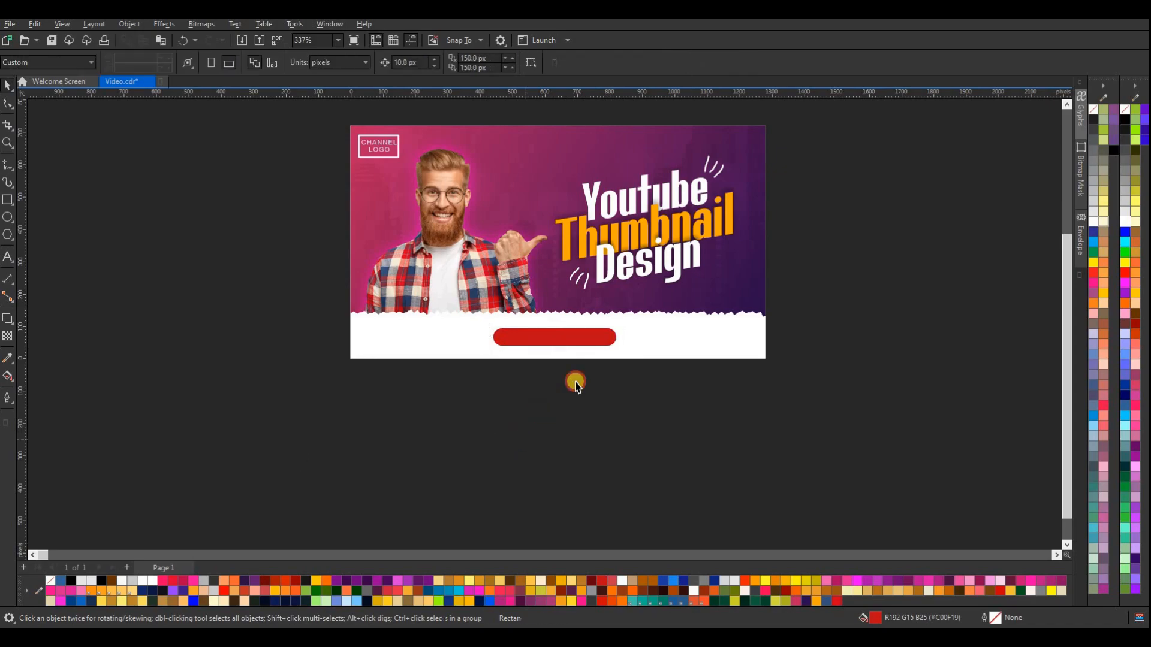
pyautogui.click(584, 340)
pyautogui.click(1125, 141)
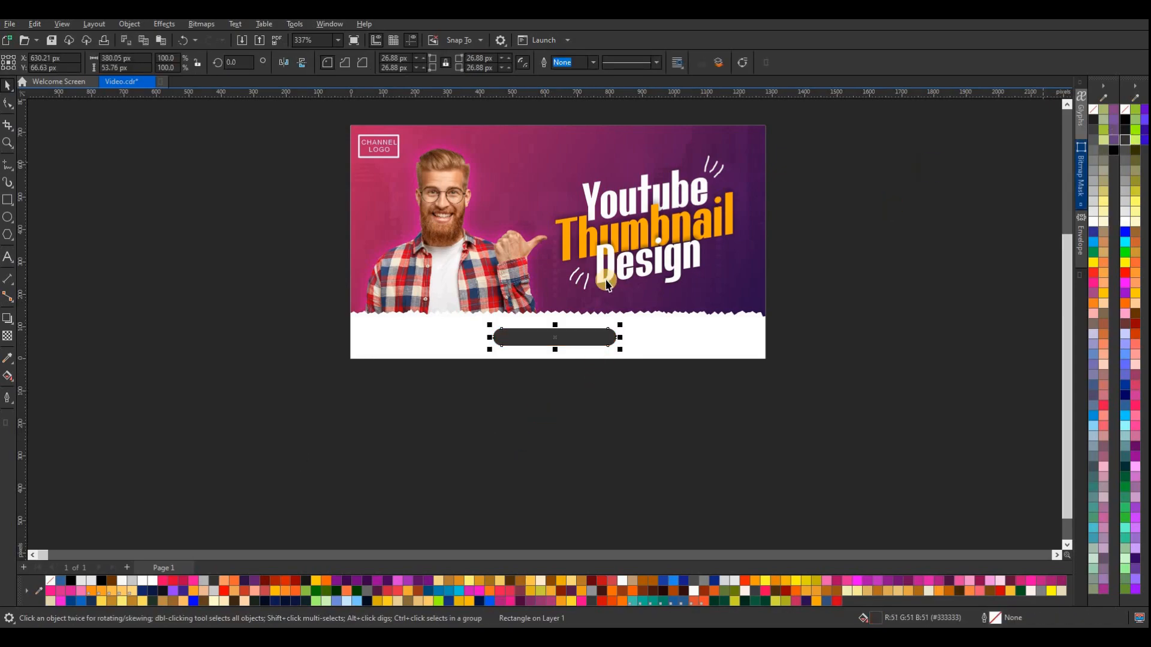
# Add the artistic text "Subscribe Now" in Arial near the thumbnail's lower edge
pyautogui.scroll(2, 578, 346)
pyautogui.click(9, 256)
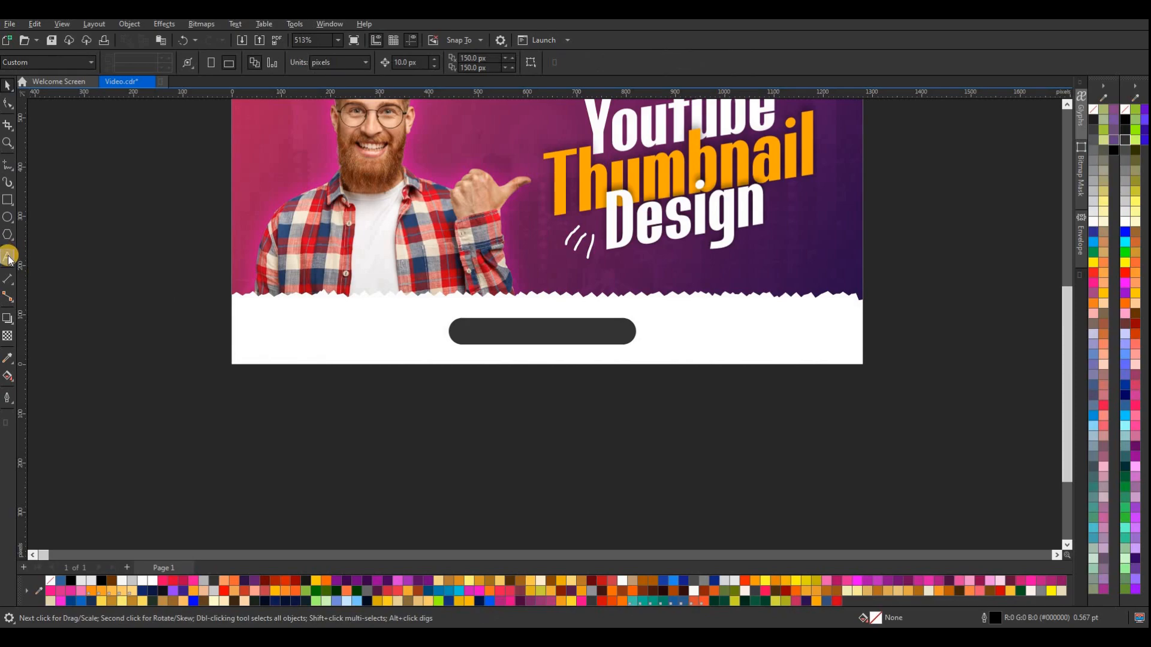
pyautogui.click(304, 423)
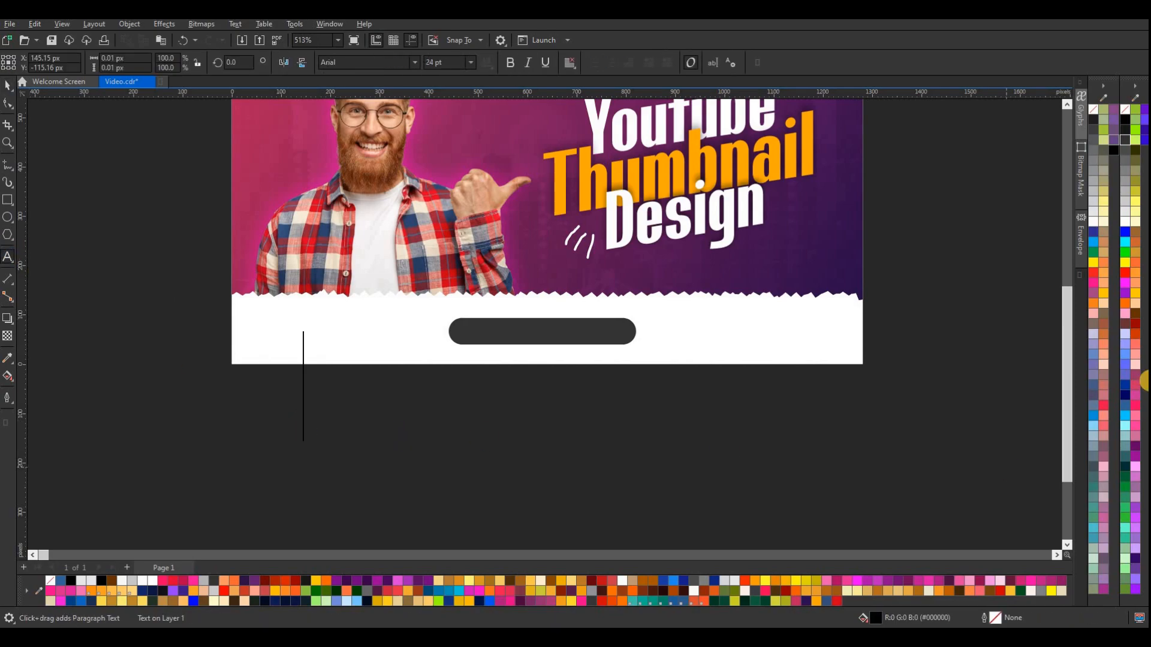
pyautogui.write('Sub')
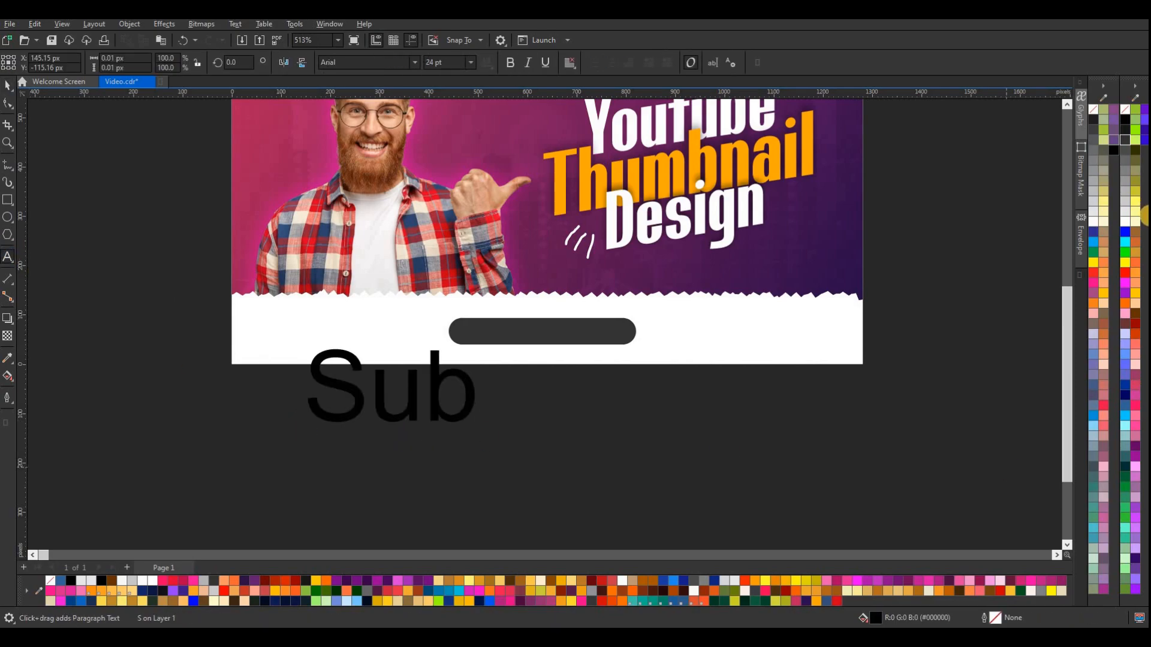
pyautogui.write('scri')
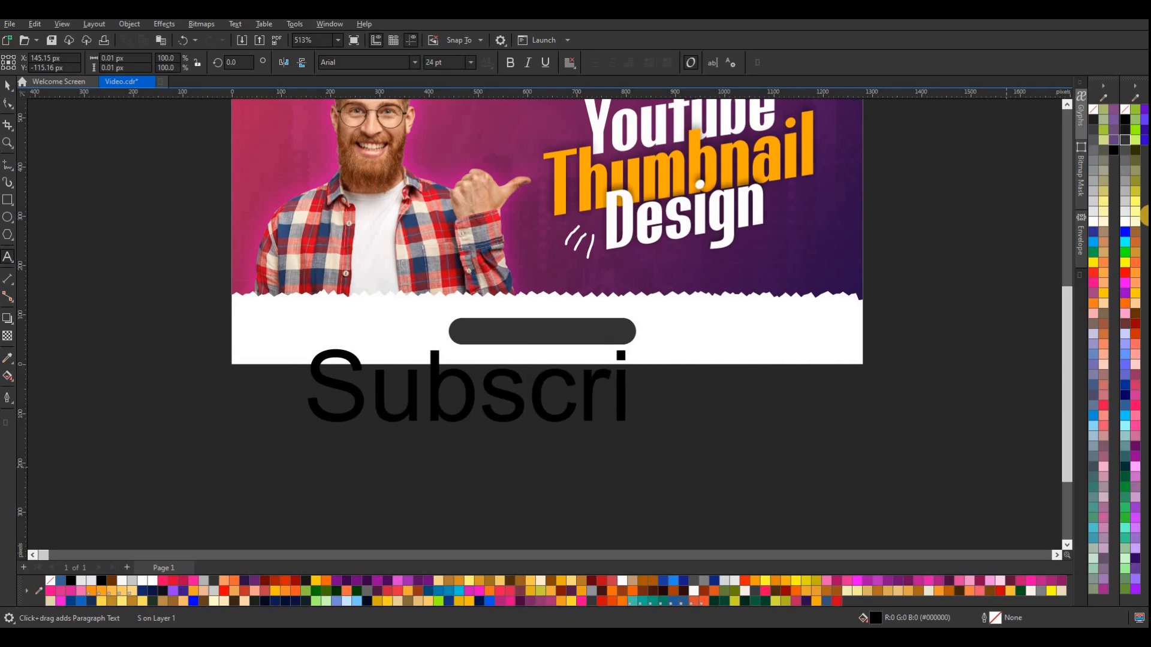
pyautogui.write('be Now')
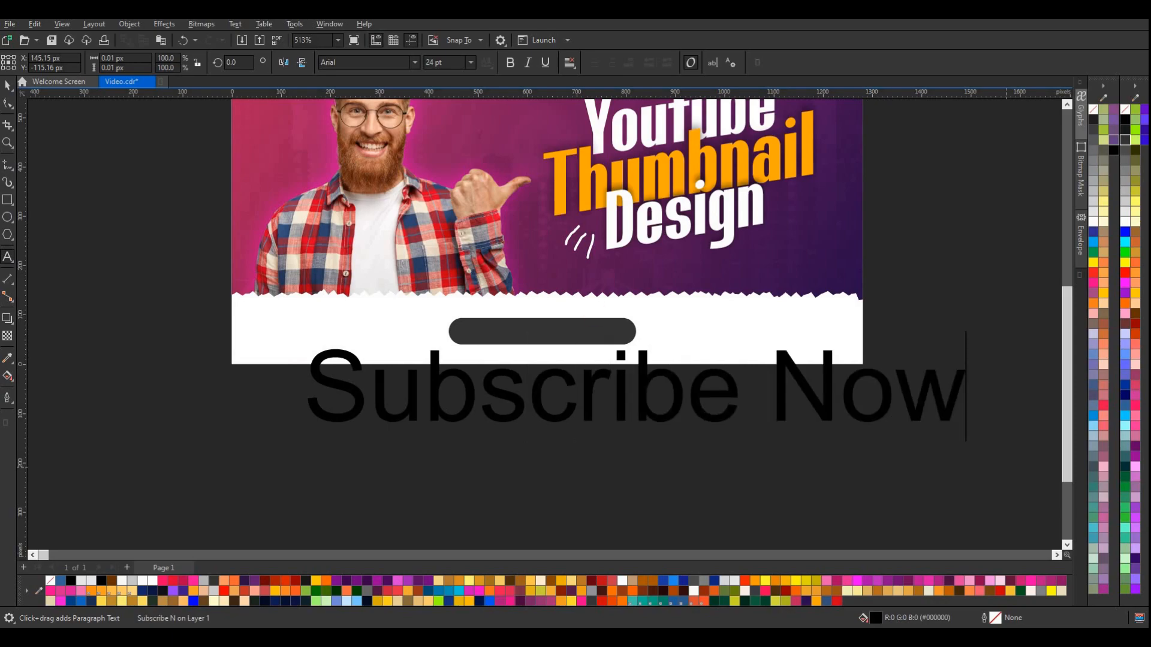
pyautogui.click(9, 86)
# Shrink the "Subscribe Now" text to about 307 by 29 px, fill it white and center it on the dark pill
pyautogui.scroll(-2, 577, 385)
pyautogui.moveTo(624, 421); pyautogui.dragTo(514, 419)
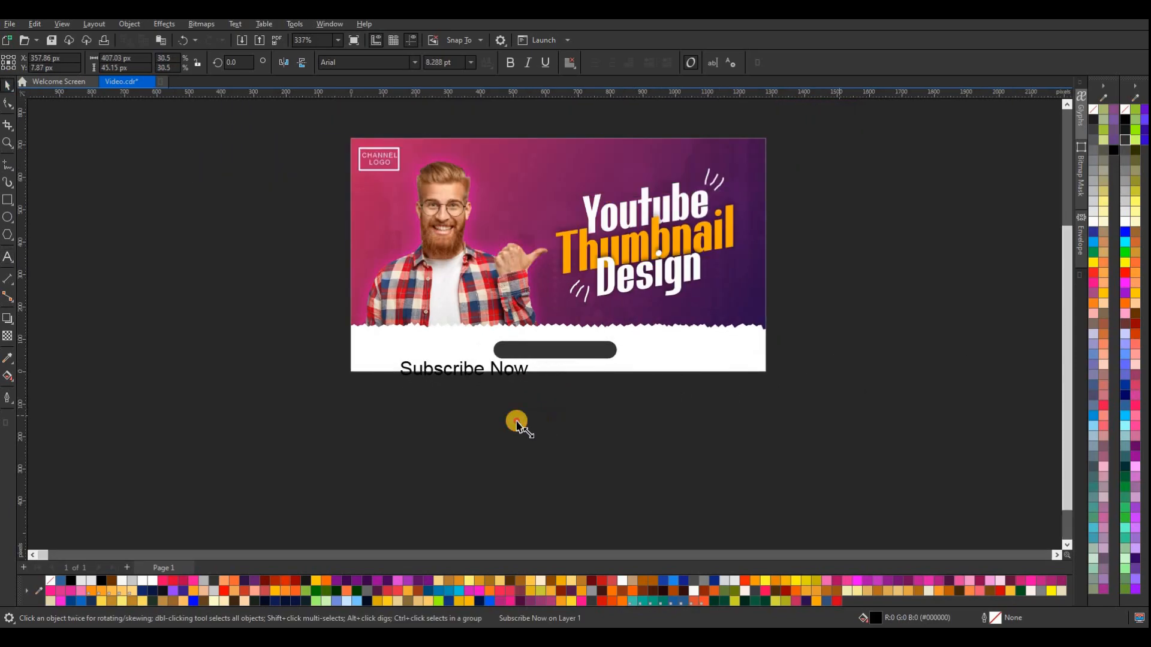
pyautogui.moveTo(458, 368); pyautogui.dragTo(555, 355)
pyautogui.scroll(2, 555, 351)
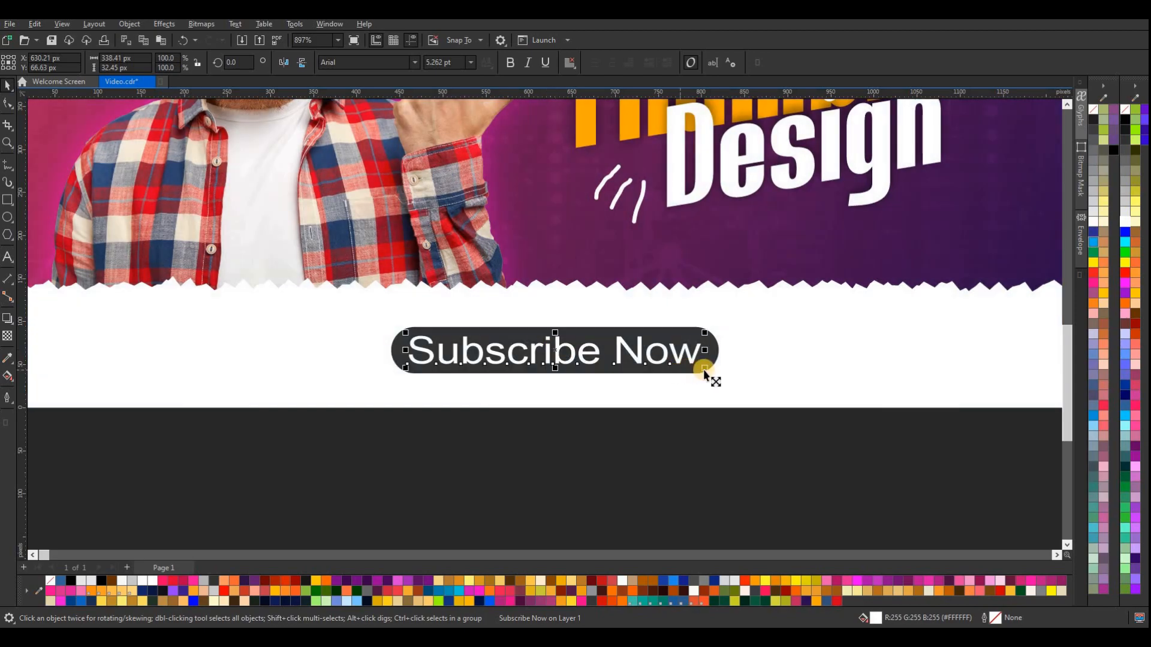
pyautogui.moveTo(697, 371); pyautogui.dragTo(690, 373)
pyautogui.click(659, 458)
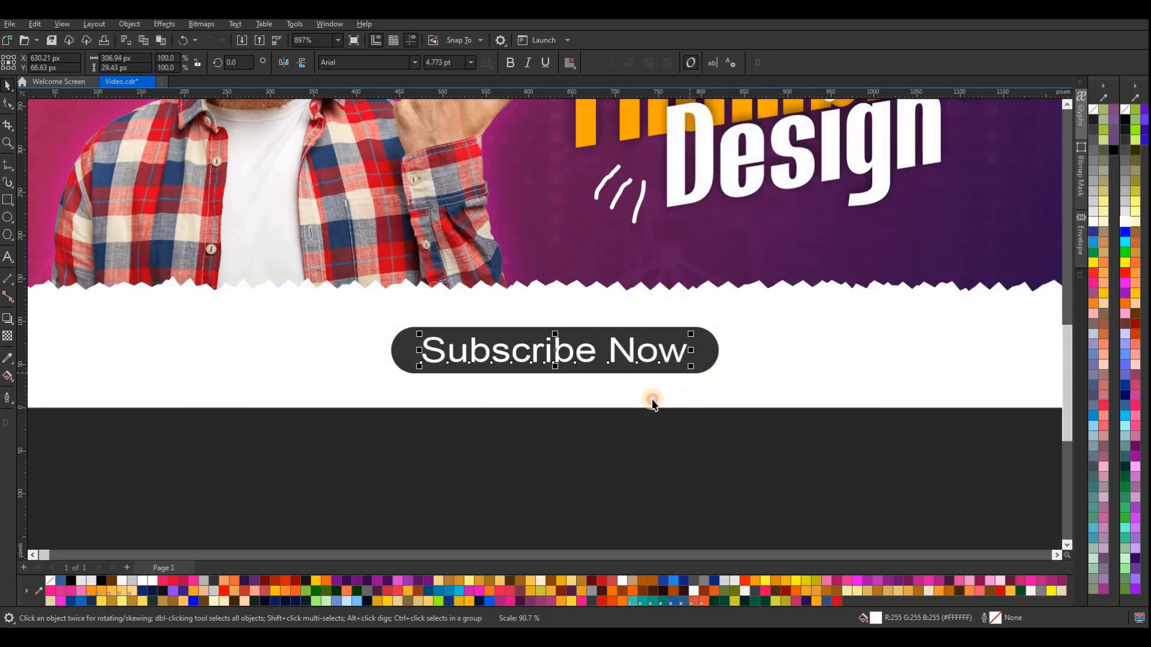
pyautogui.scroll(-3, 654, 384)
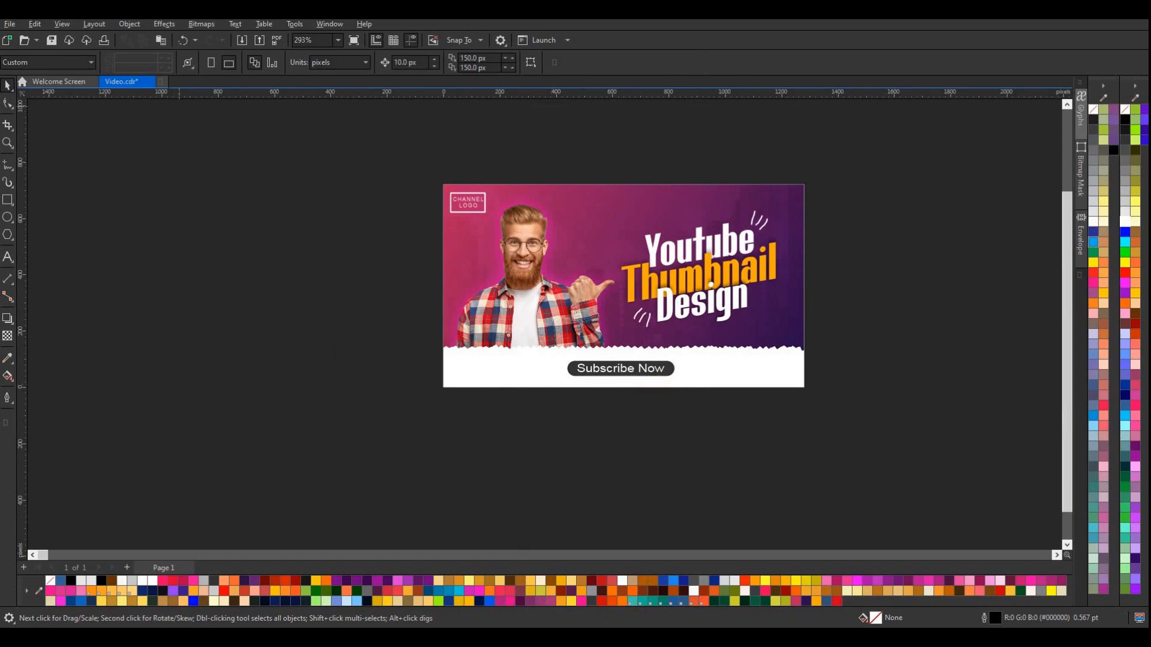
# Draw a circle about 84 px in diameter outside the page, beside the white strip
pyautogui.scroll(1, 611, 381)
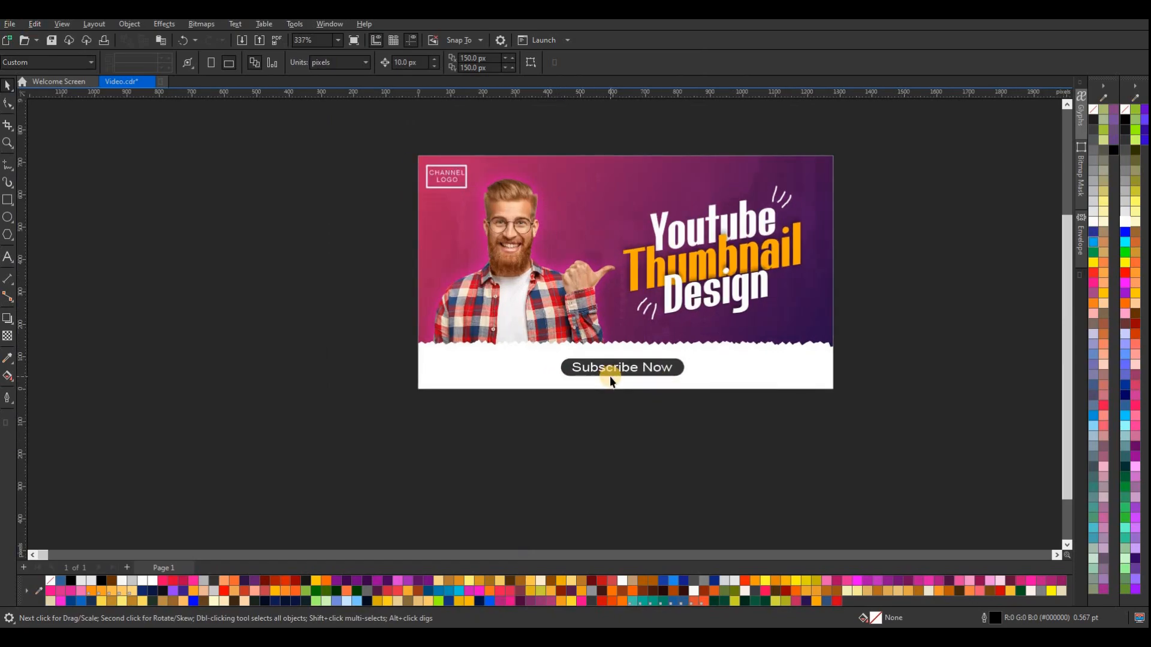
pyautogui.click(7, 217)
pyautogui.scroll(3, 398, 340)
pyautogui.moveTo(361, 368); pyautogui.dragTo(403, 410)
pyautogui.click(9, 86)
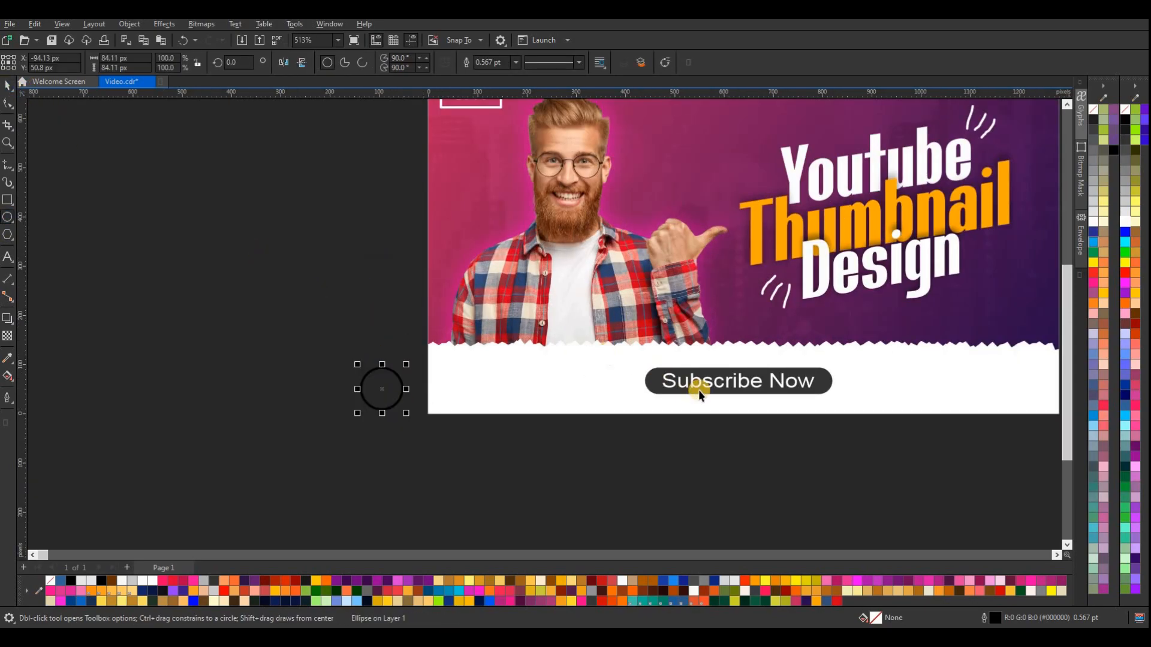
# Reduce the "Subscribe Now" text to about 275 by 26 px and shift it toward the pill's right end
pyautogui.click(725, 387)
pyautogui.moveTo(670, 401); pyautogui.dragTo(742, 372)
pyautogui.scroll(2, 742, 385)
pyautogui.scroll(-1, 744, 372)
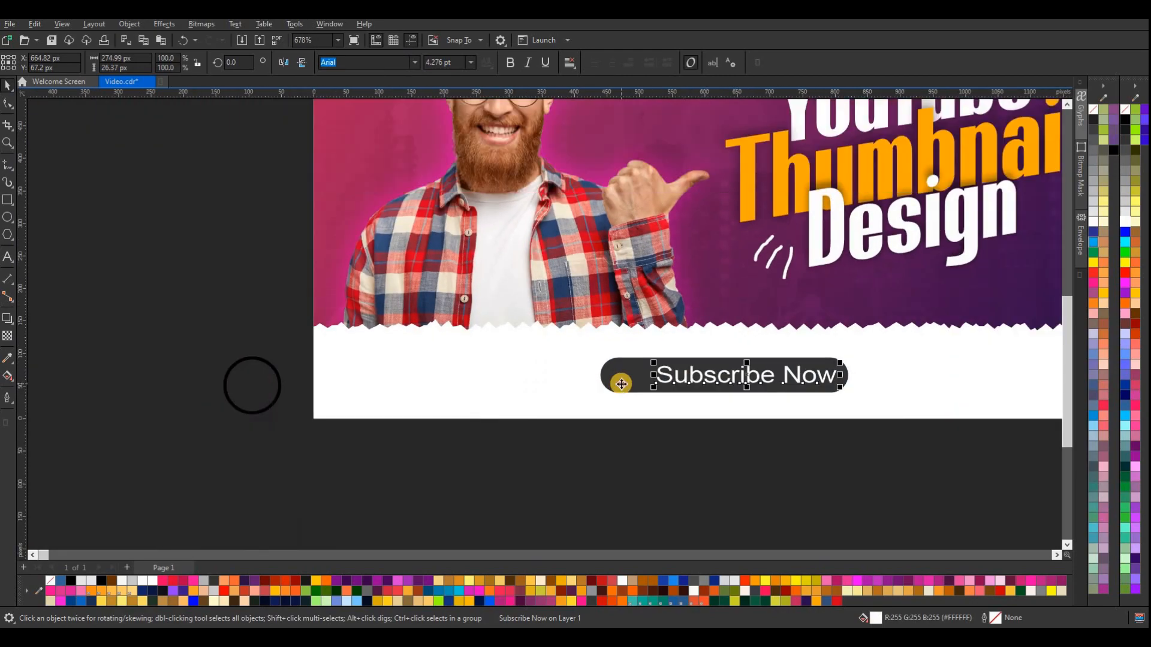
# Delete the circle outside the page
pyautogui.click(622, 384)
pyautogui.moveTo(180, 326); pyautogui.dragTo(295, 432)
pyautogui.press('Delete')
# Duplicate the dark pill, shrink the copy to a white circle about 39 by 40 px and fit it inside the pill's left end
pyautogui.click(622, 377)
pyautogui.hotkey('ctrl', 'c')
pyautogui.hotkey('ctrl', 'v')
pyautogui.moveTo(628, 379); pyautogui.dragTo(648, 341)
pyautogui.hotkey('ctrl', 'z')
pyautogui.moveTo(852, 376); pyautogui.dragTo(638, 391)
pyautogui.scroll(3, 638, 391)
pyautogui.moveTo(635, 328); pyautogui.dragTo(627, 336)
pyautogui.moveTo(923, 290); pyautogui.dragTo(617, 365)
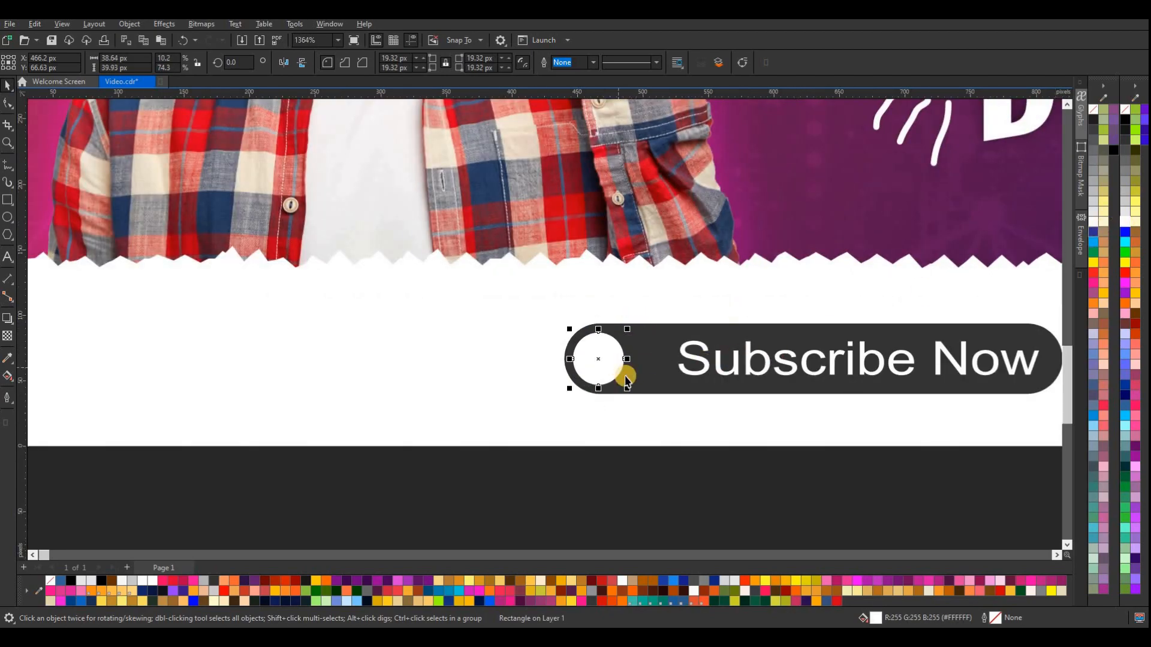
pyautogui.click(607, 491)
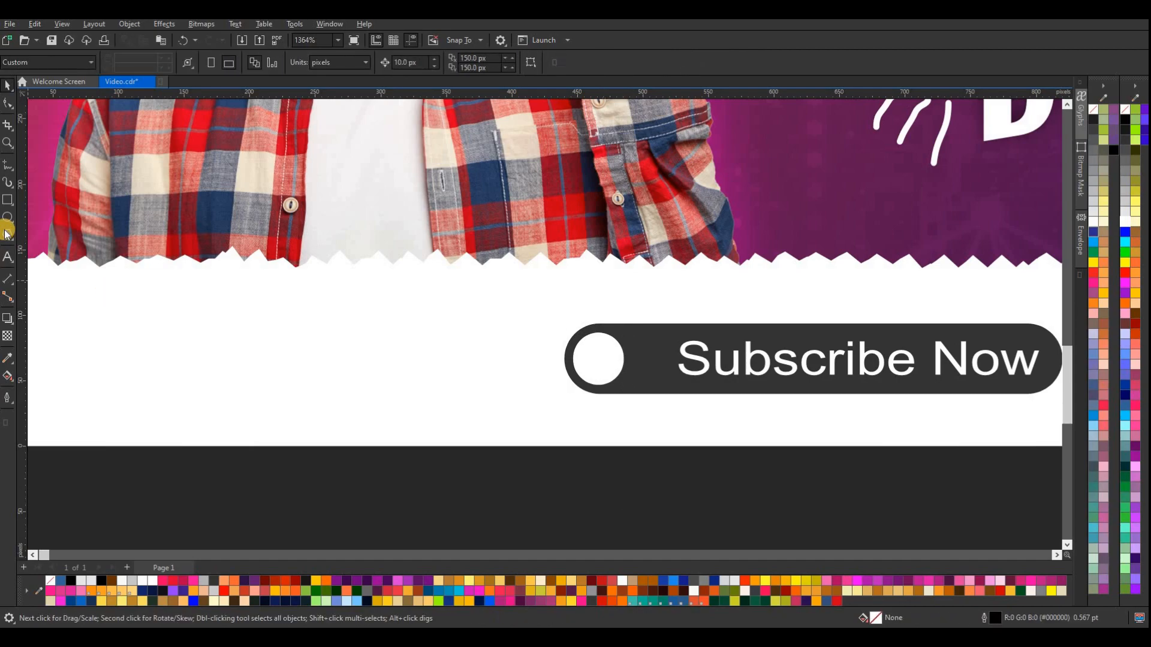
# Draw a rectangle on the white strip to the left of the "Subscribe Now" pill
pyautogui.click(8, 200)
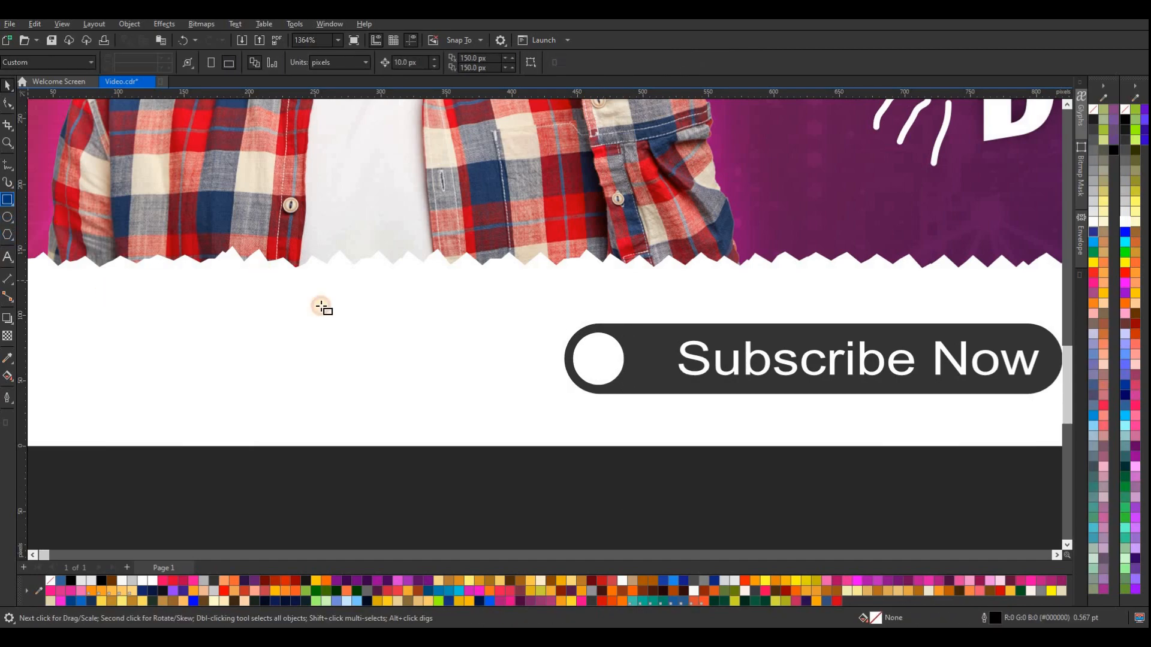